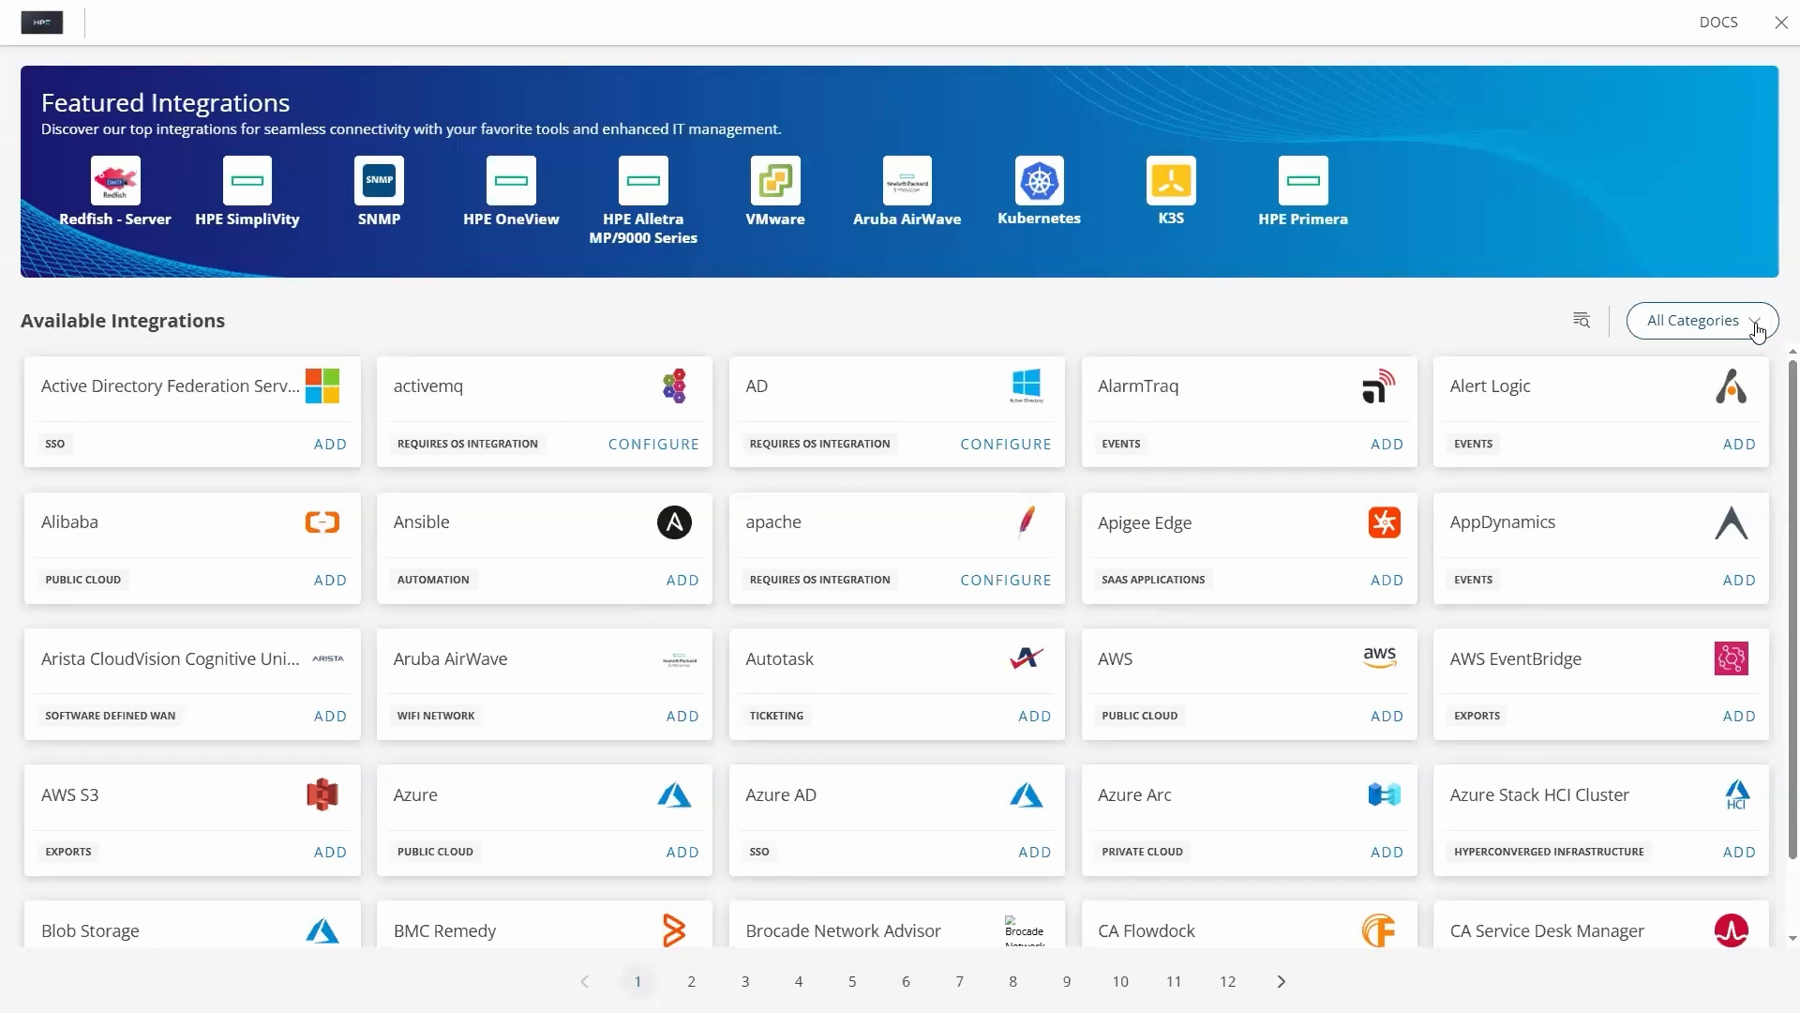
click(1757, 332)
scroll(1641, 511, down, 3)
scroll(1645, 517, down, 5)
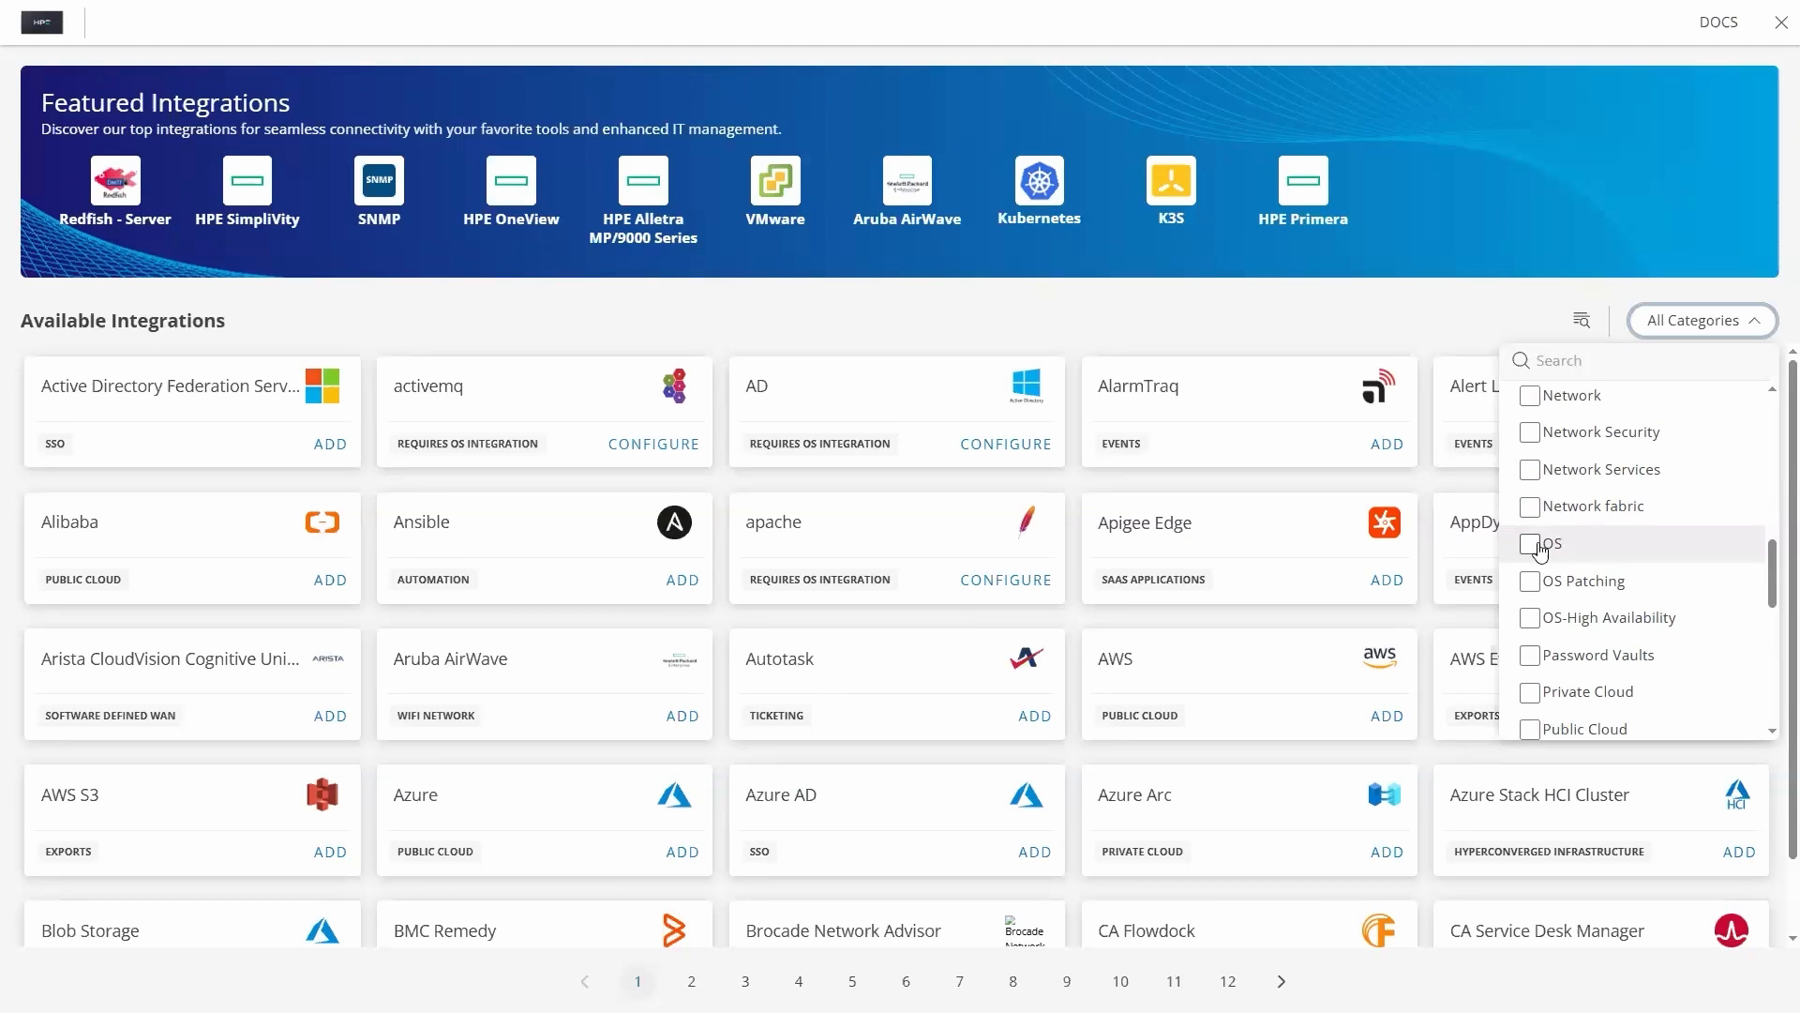
click(1558, 326)
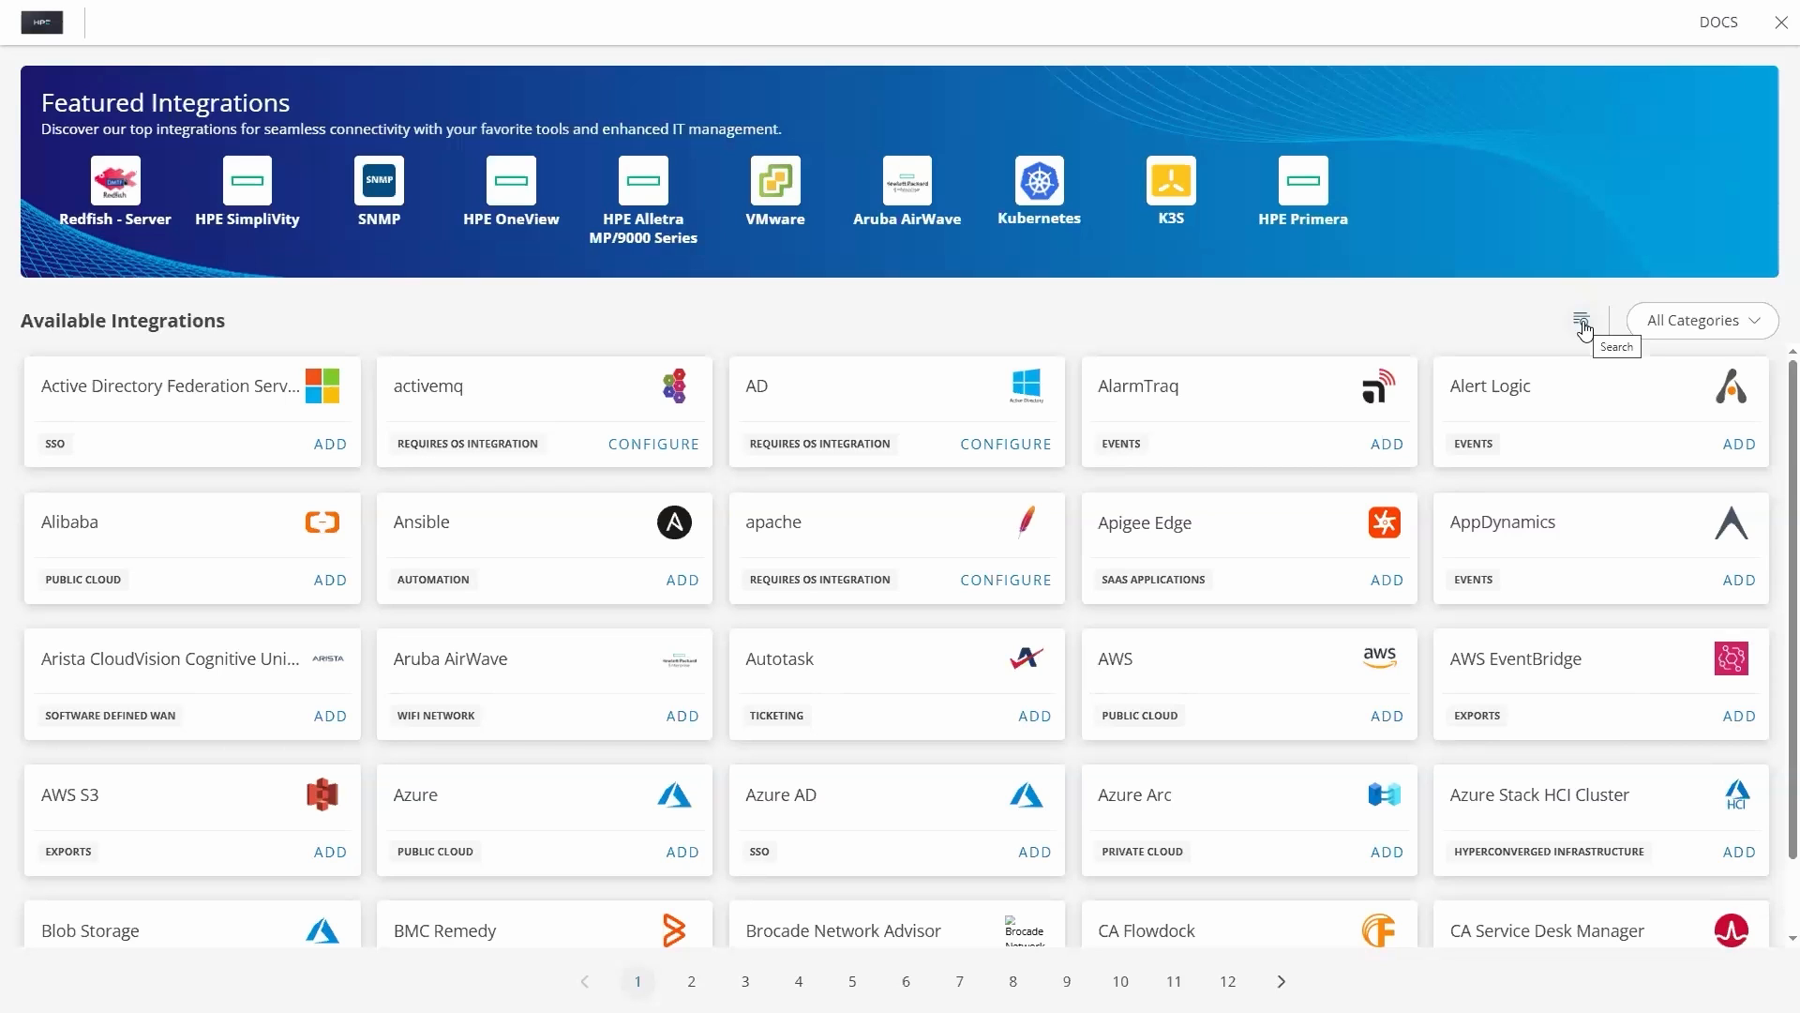
Step: Search the available integrations for SSH and start adding Linux OS - Agentless (SSH)
click(1582, 323)
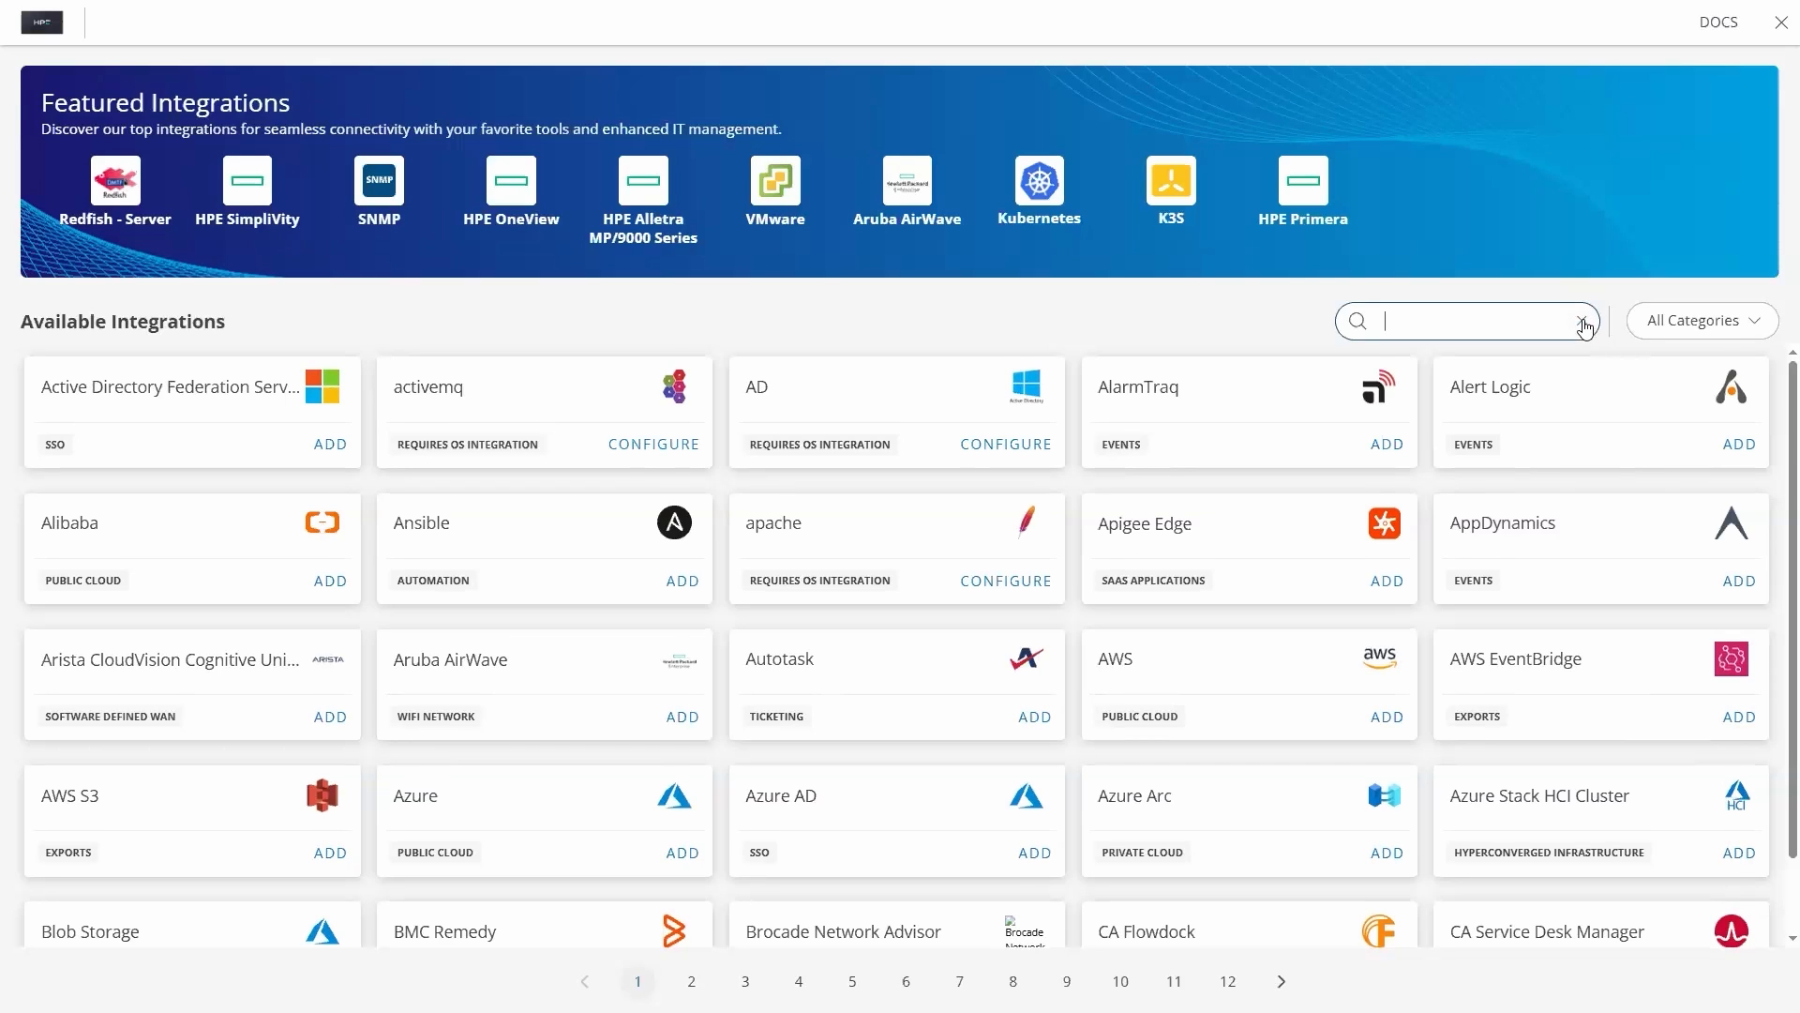
text(SSH)
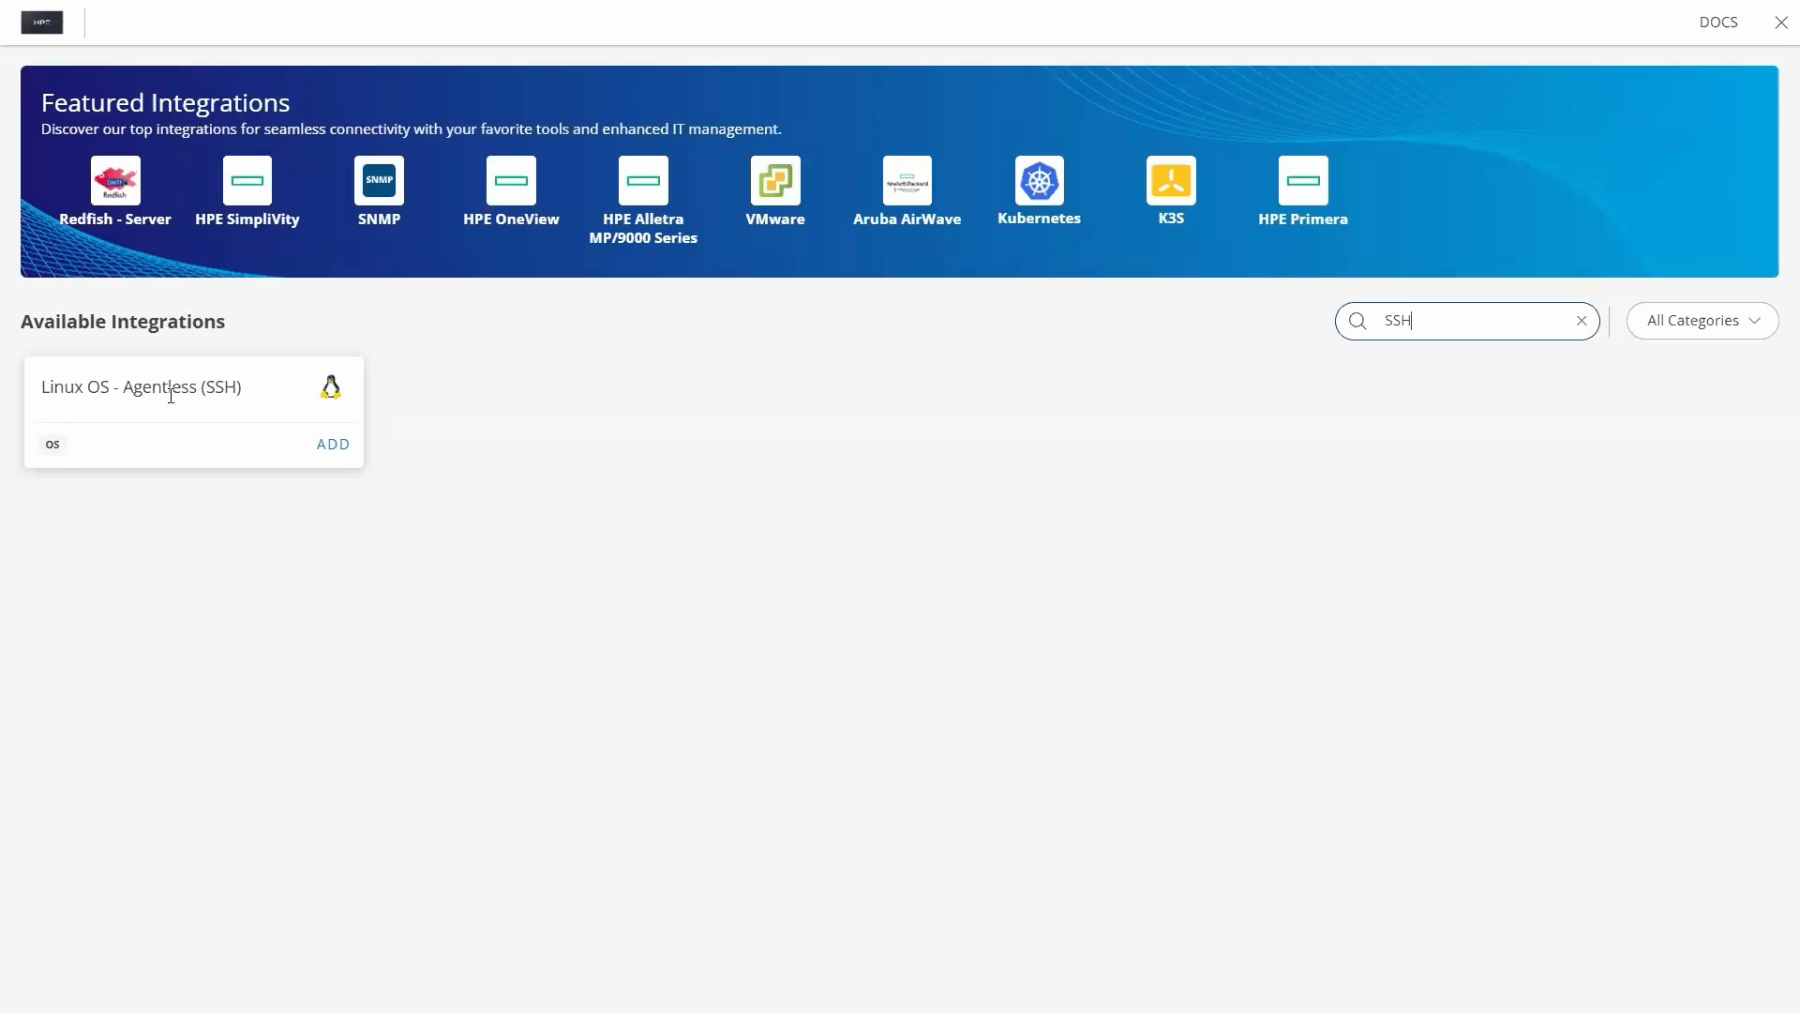
click(332, 446)
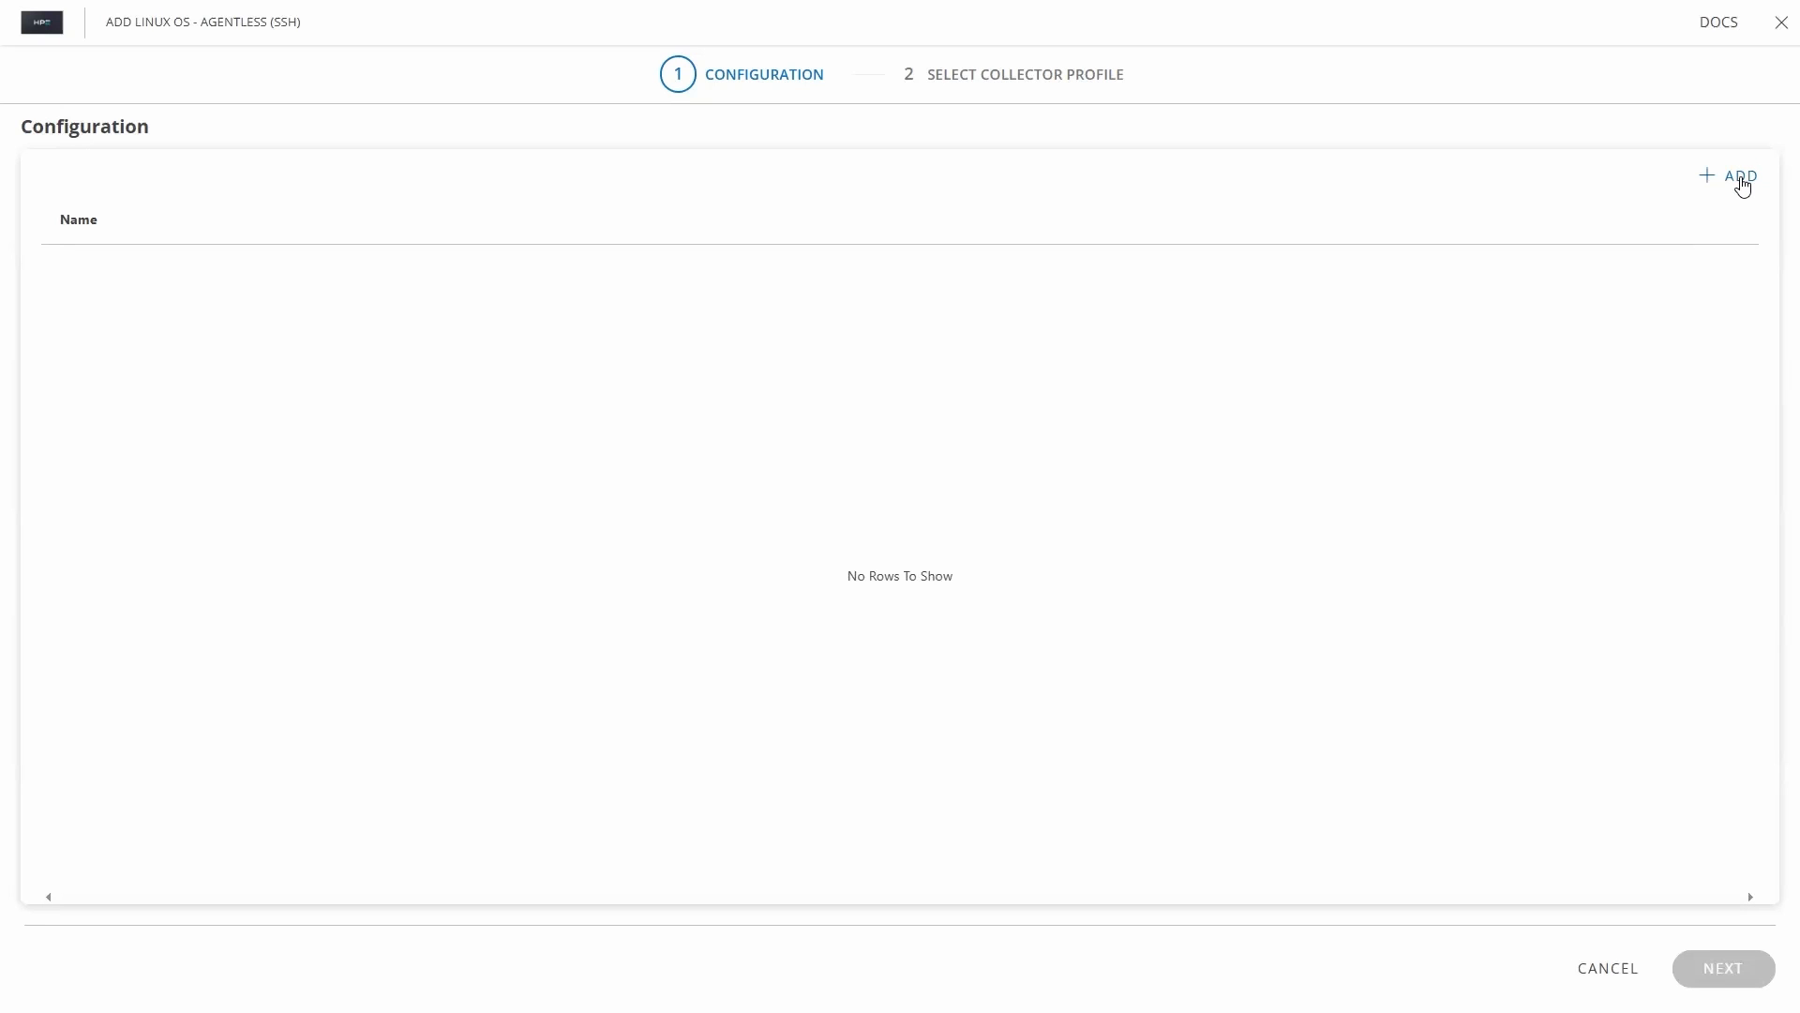
Step: Start a new configuration named SSH Compute Integration with the IP address 16.31.86.72
click(1742, 183)
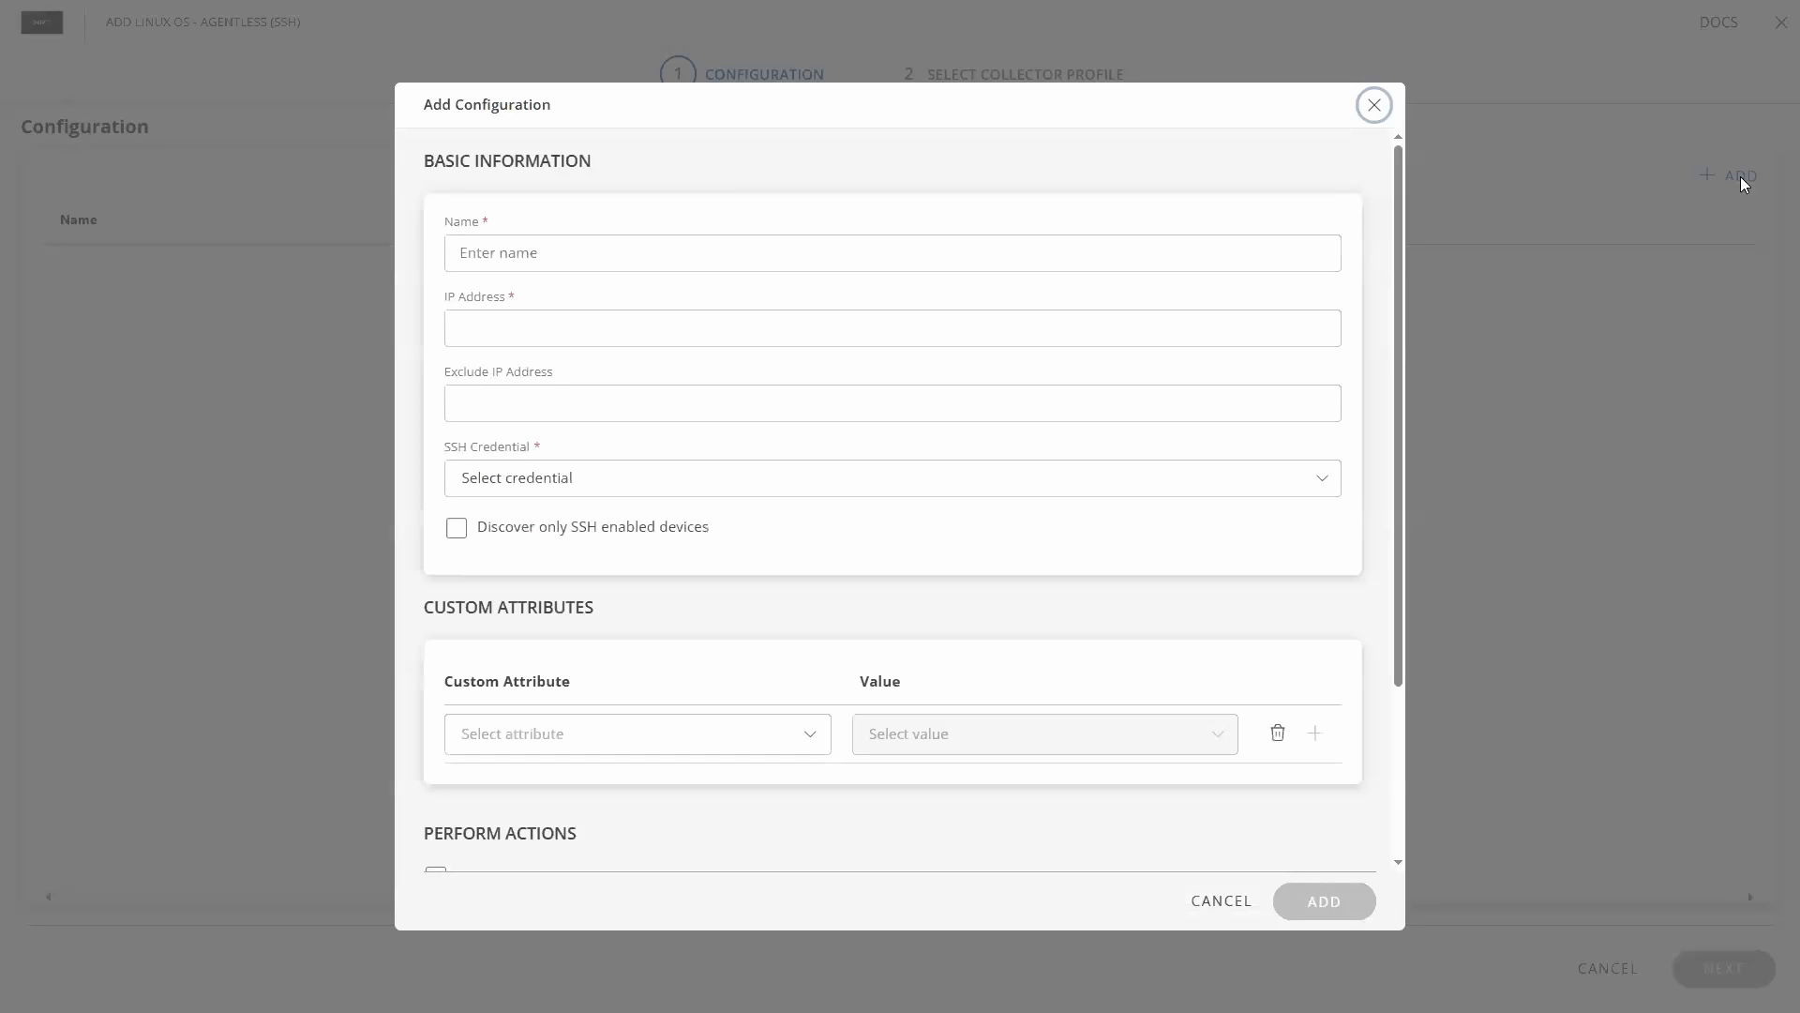
click(485, 253)
text(SSH Compute Integration)
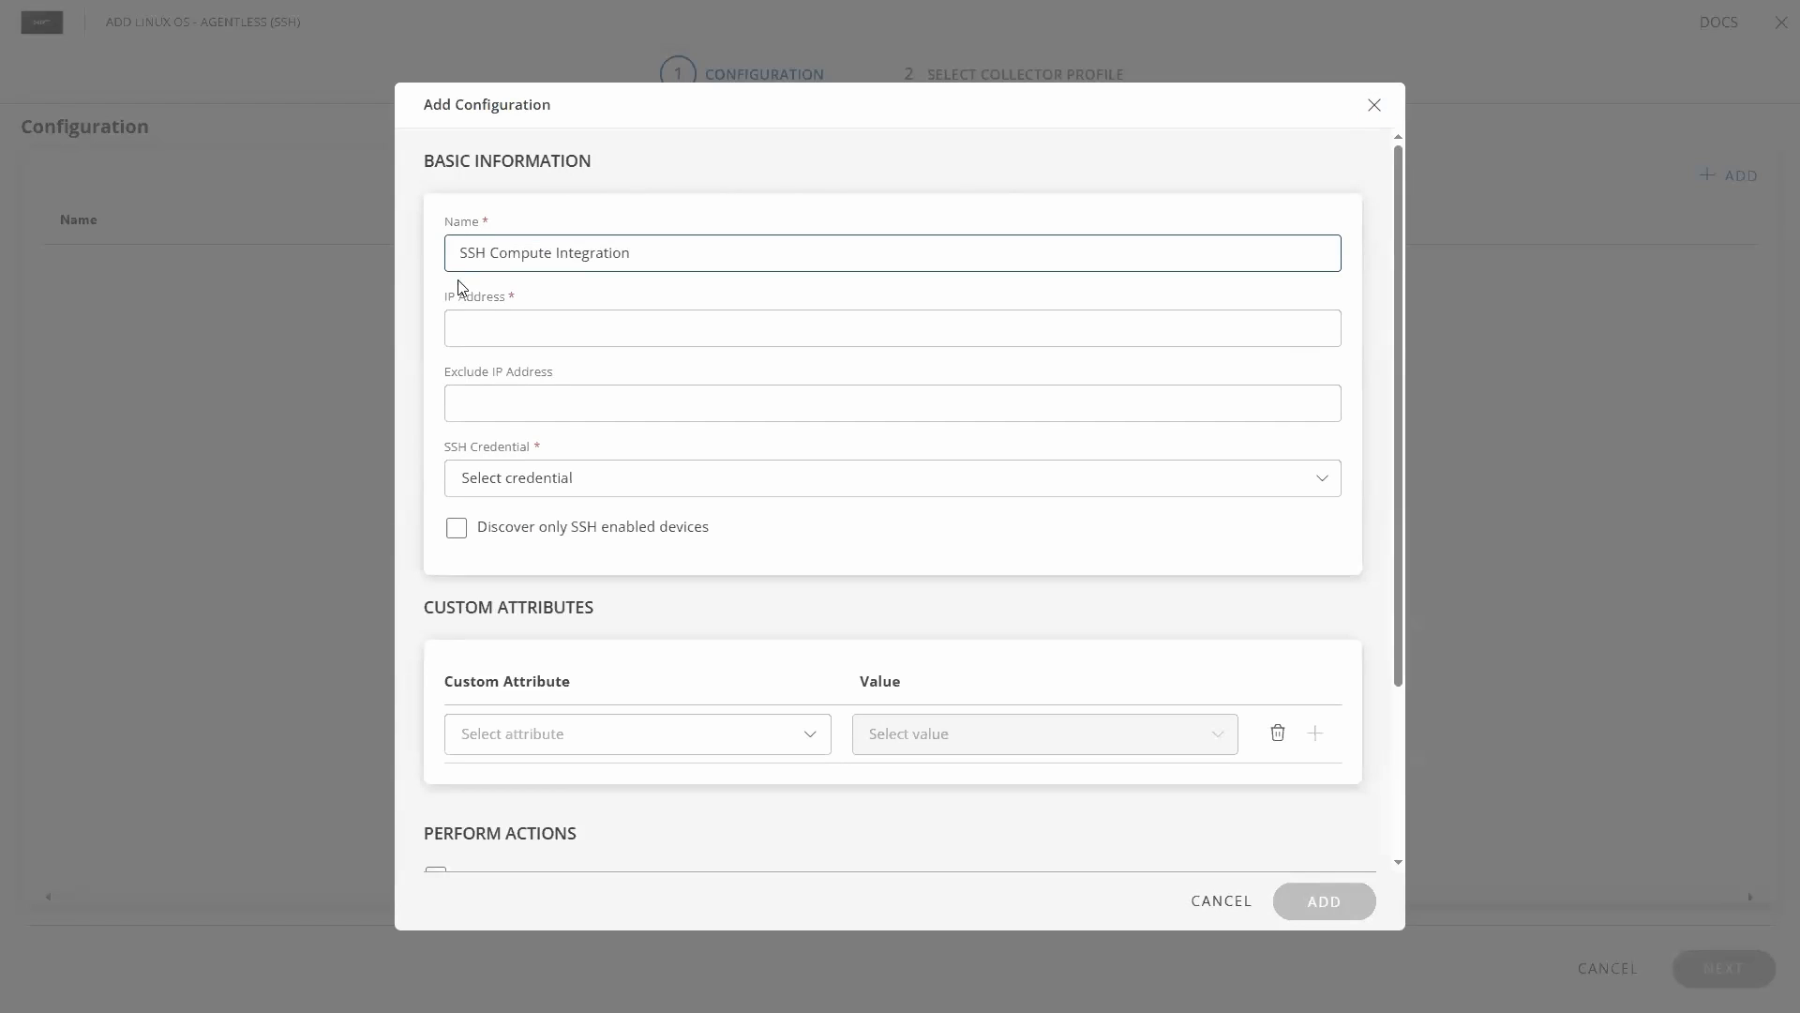
click(462, 324)
text(16.31.86.72)
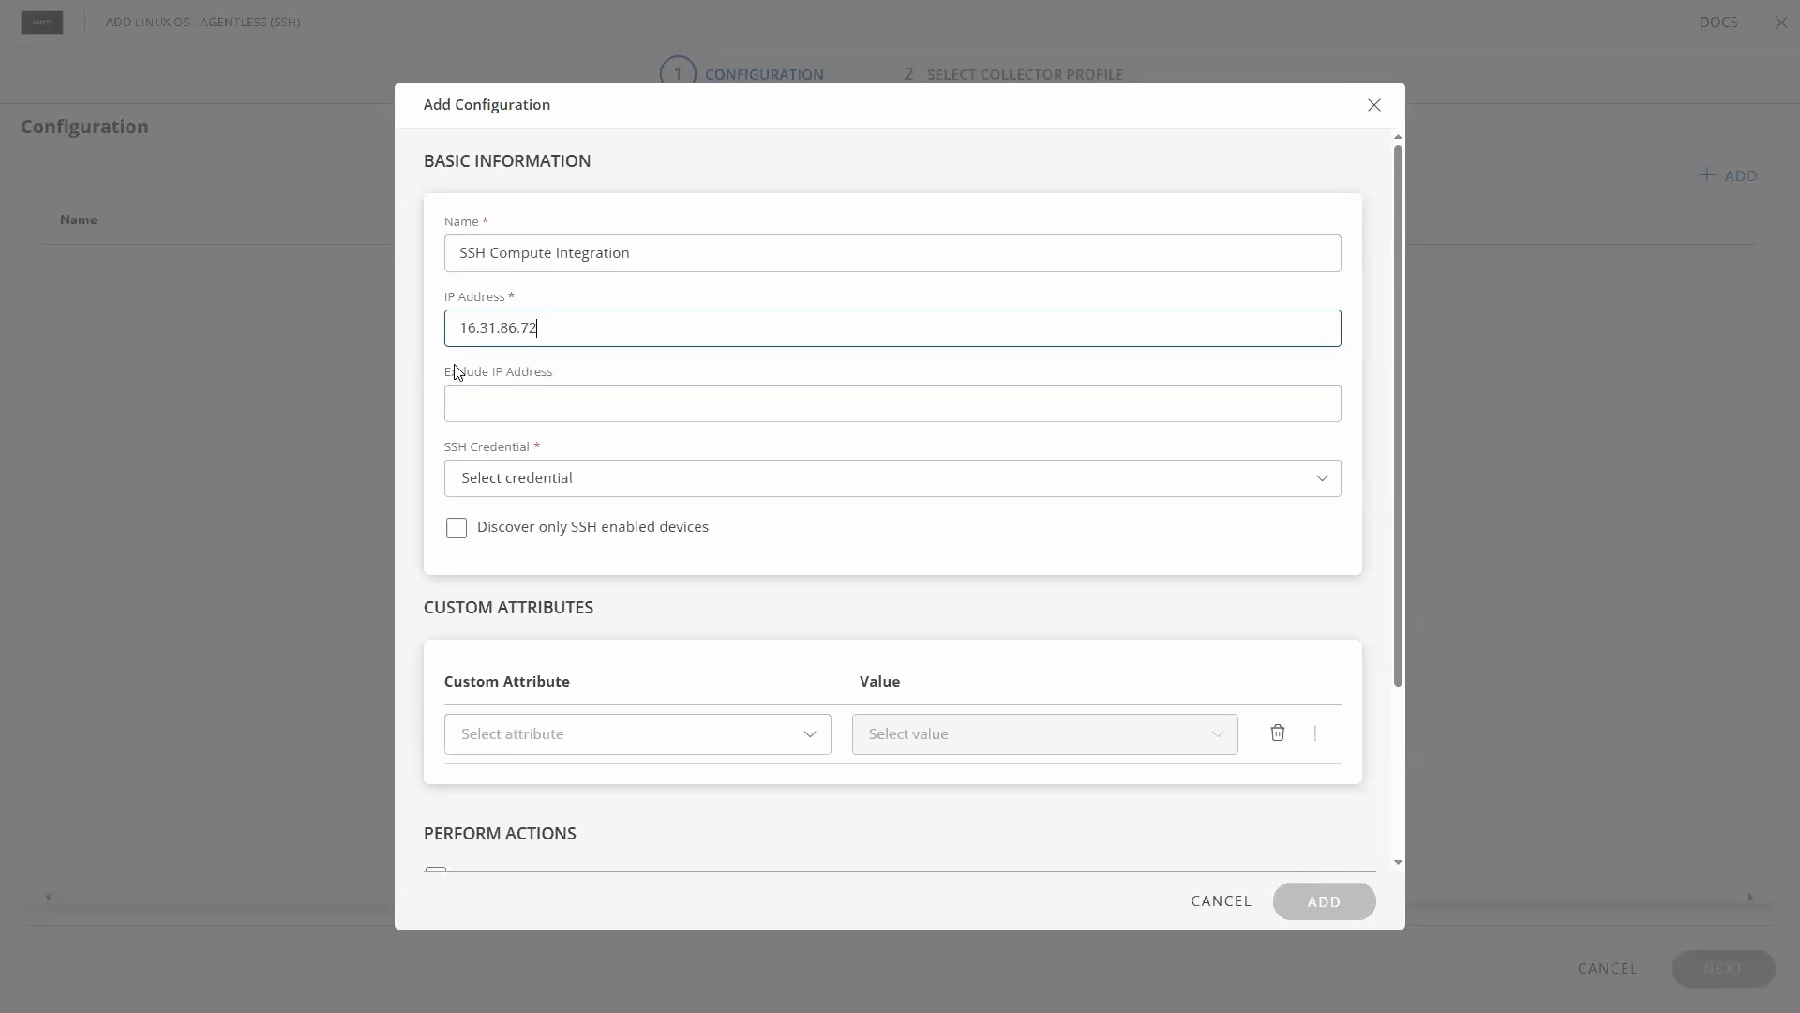
Step: Start a new SSH credential named Linux-SSH-agentless with the description "Credentials for Linux OS SSH agentless"
click(502, 480)
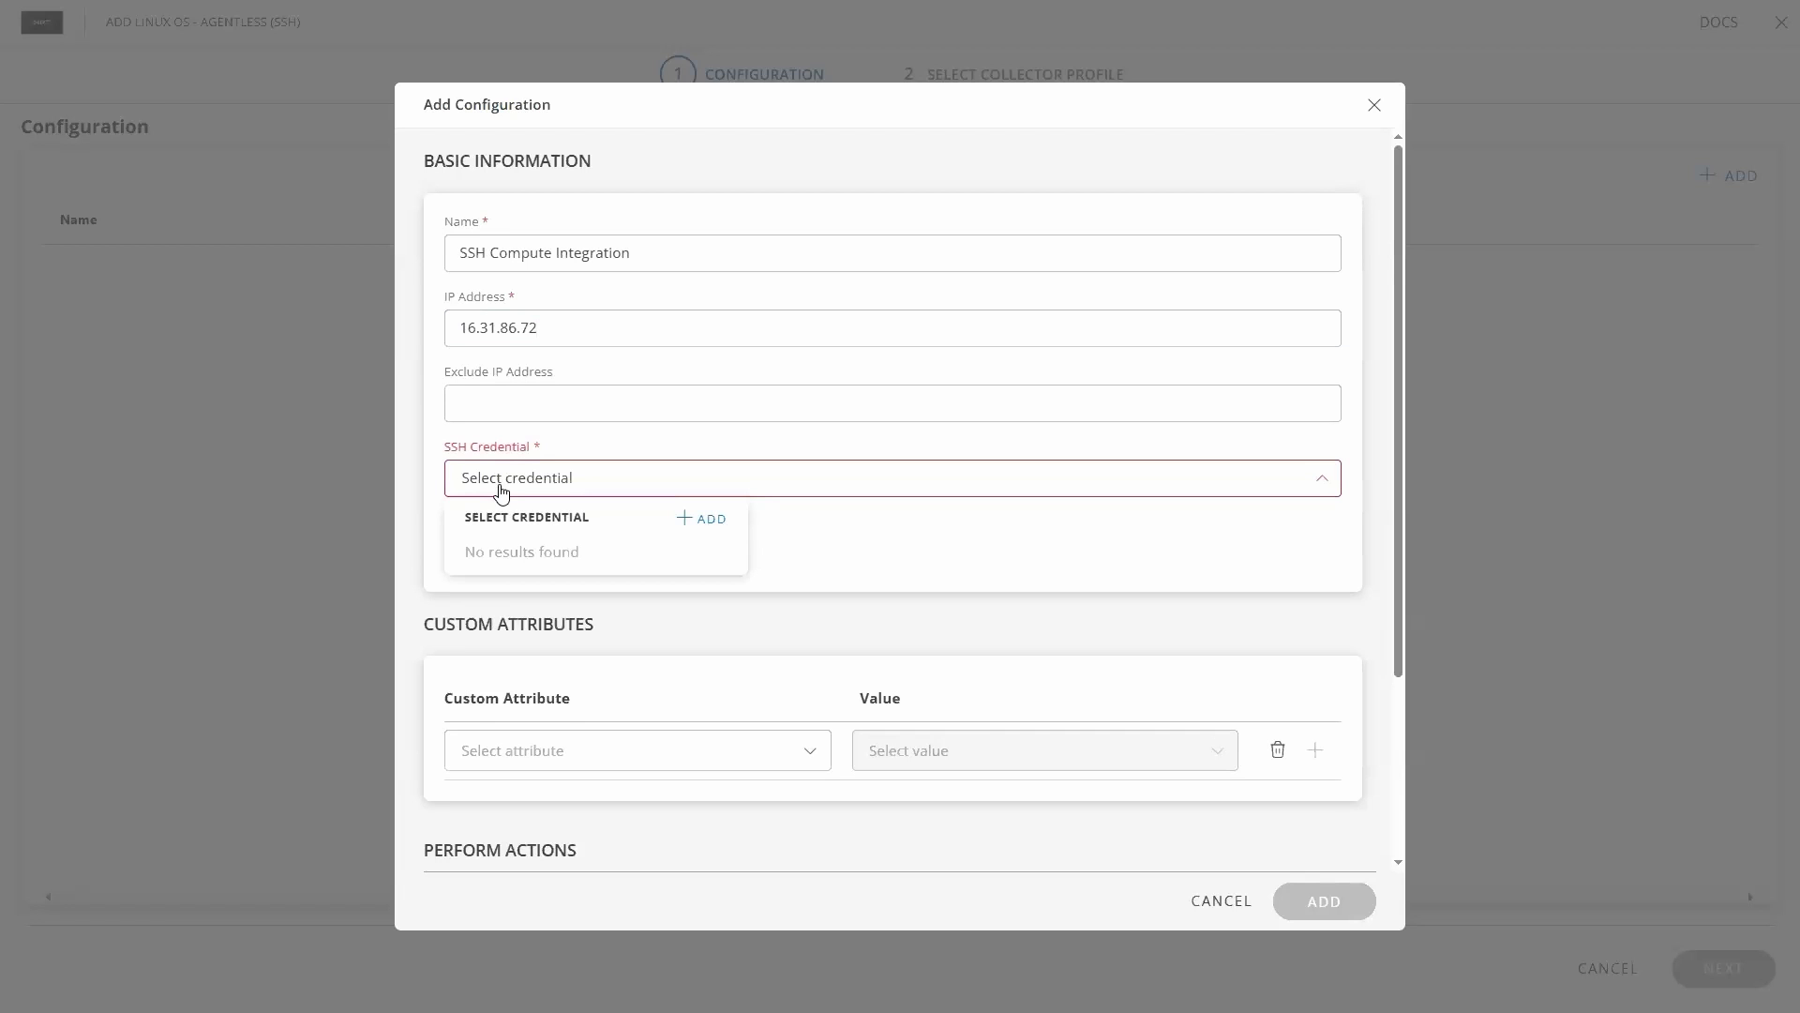
click(708, 527)
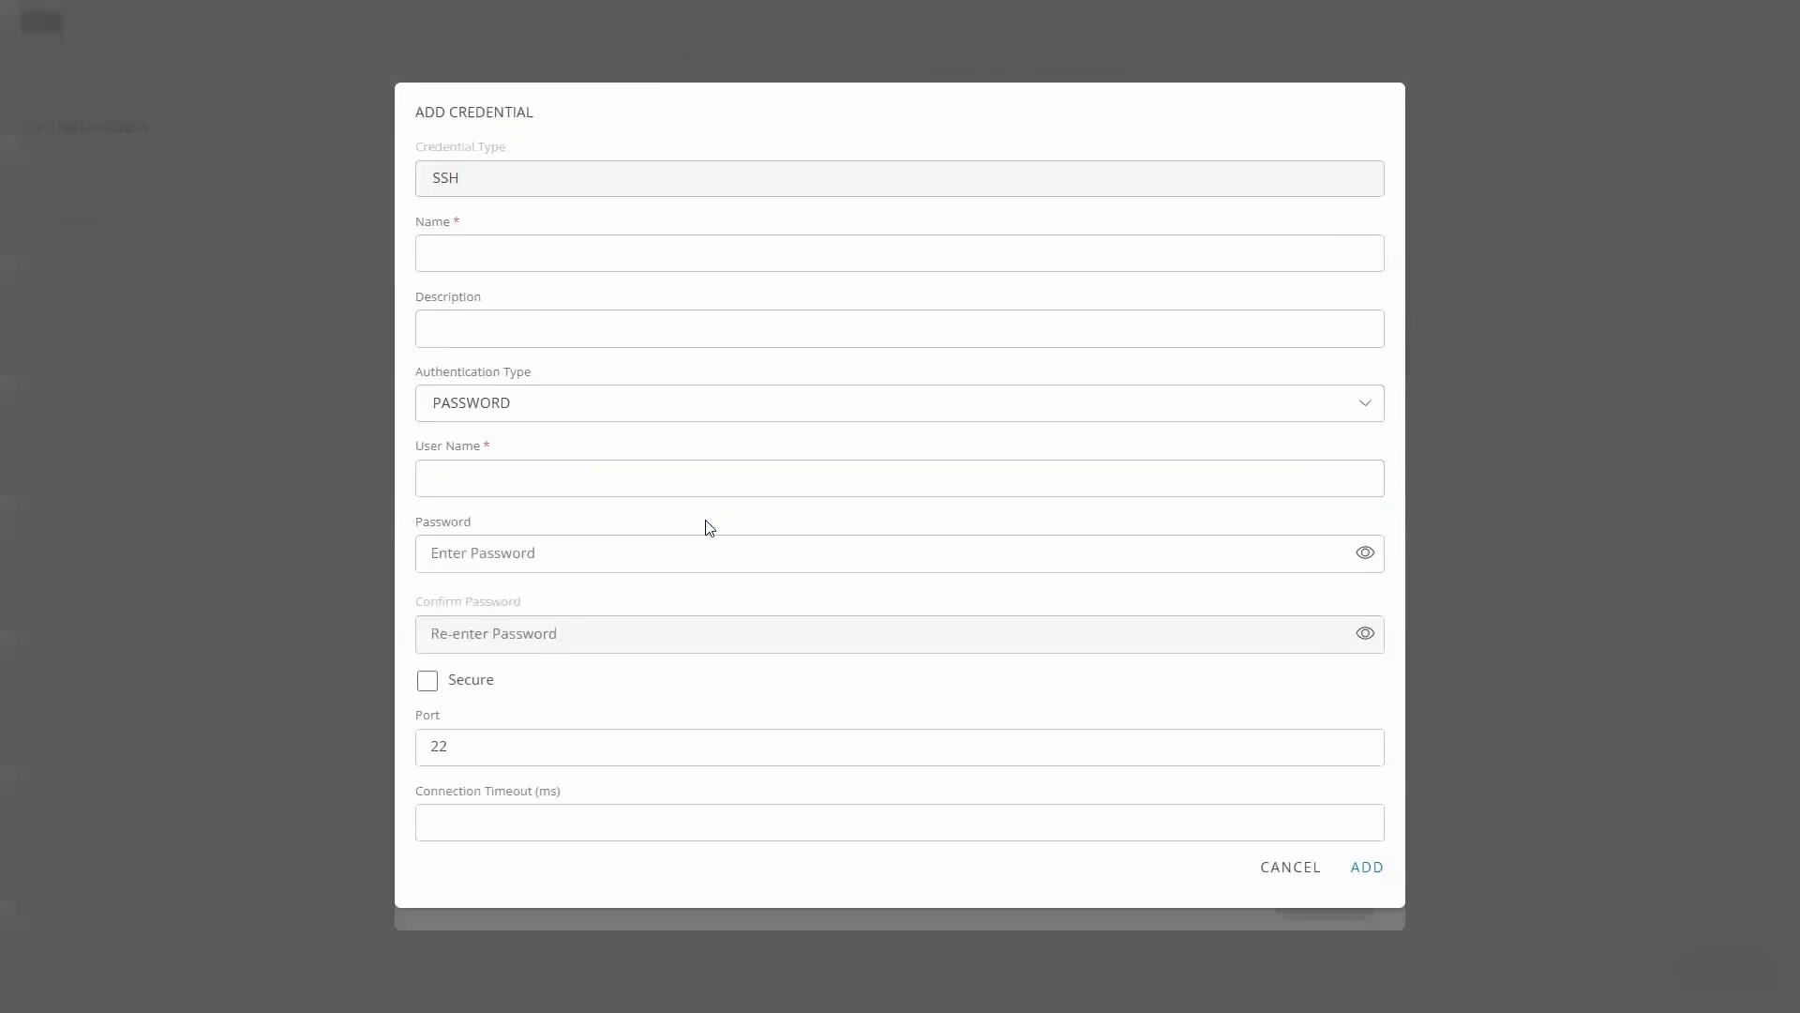
click(490, 245)
text(Linux-SSH-agentless)
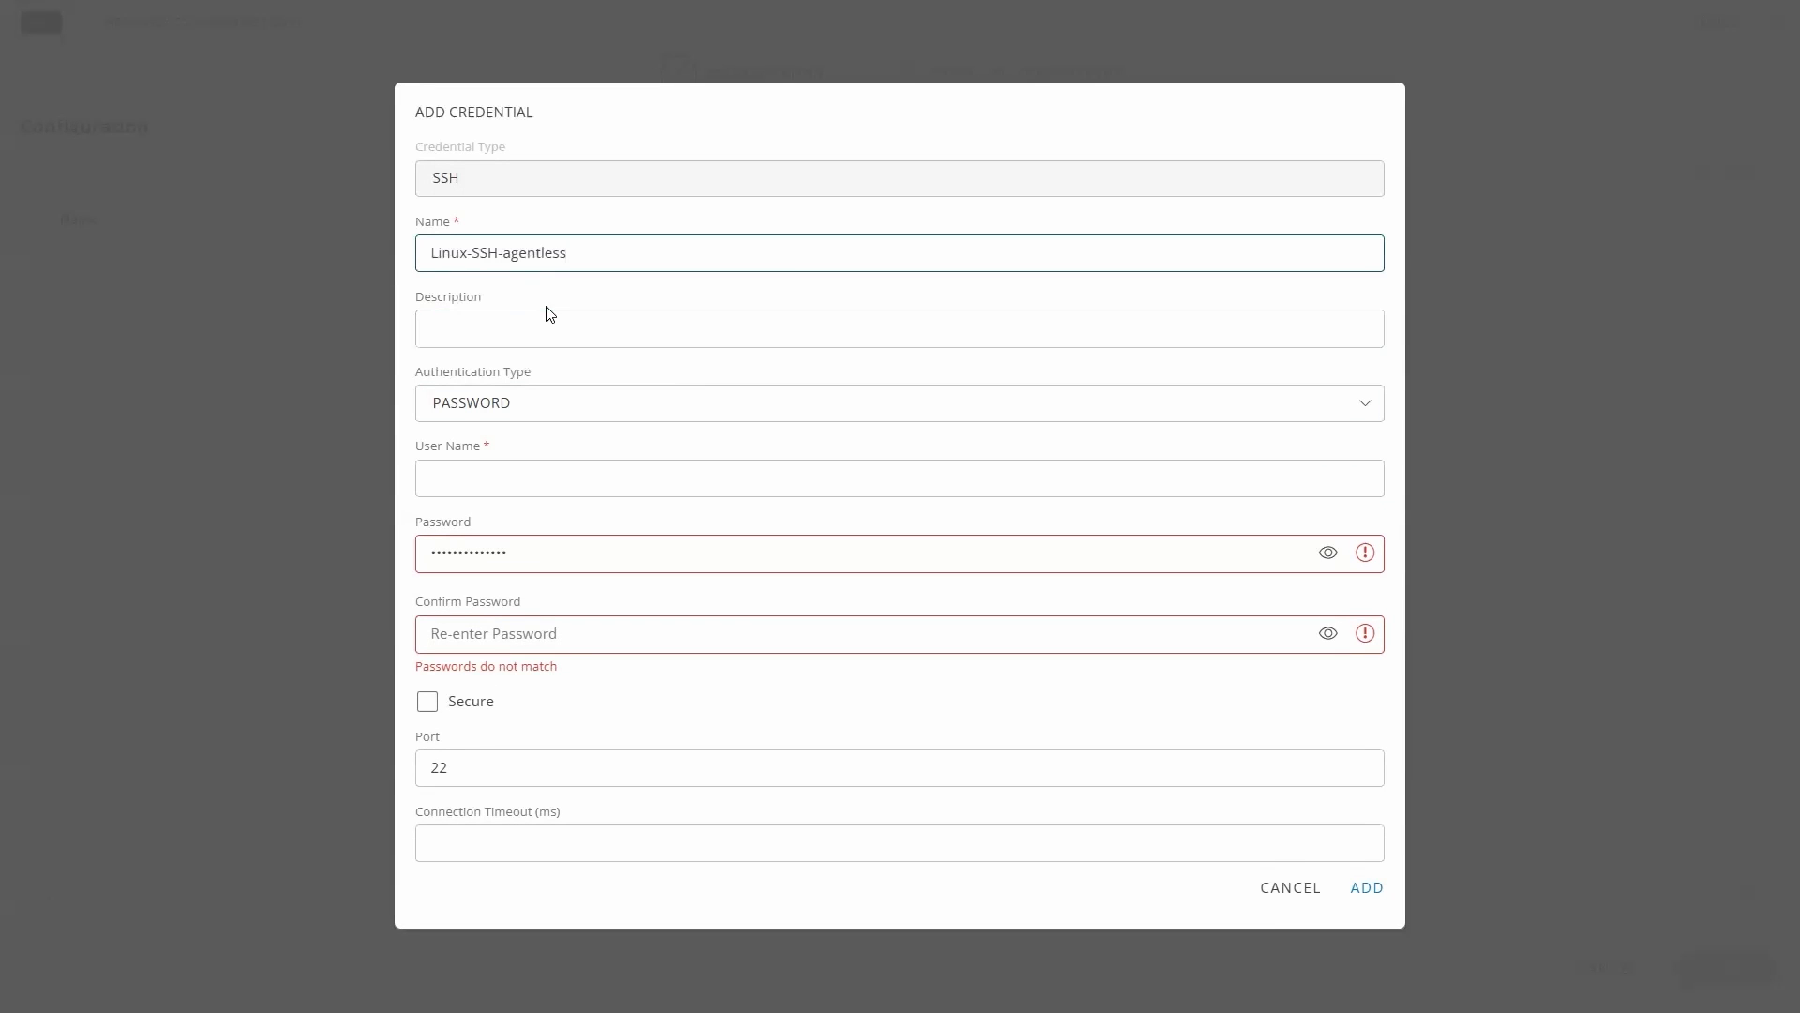
click(504, 319)
key(ctrl+v)
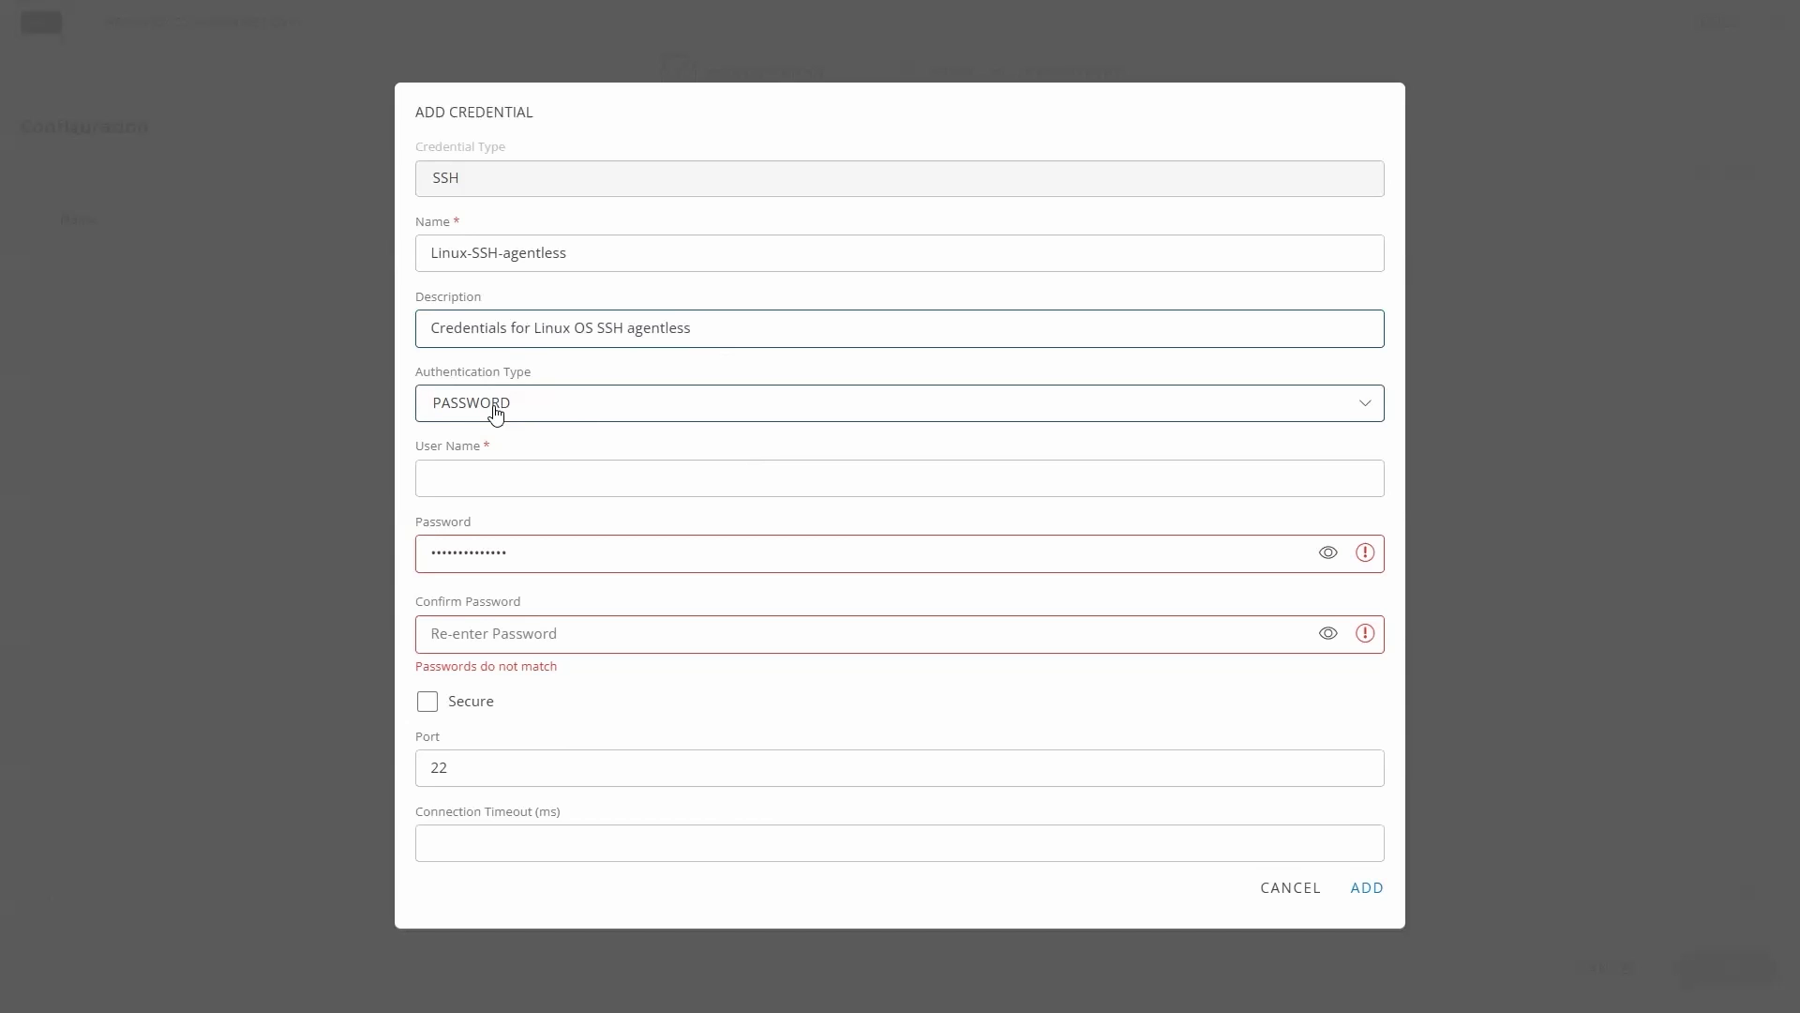
Step: Set the credential's user name to root, enter and confirm the account password, and add the credential with PASSWORD authentication and port 22
click(466, 411)
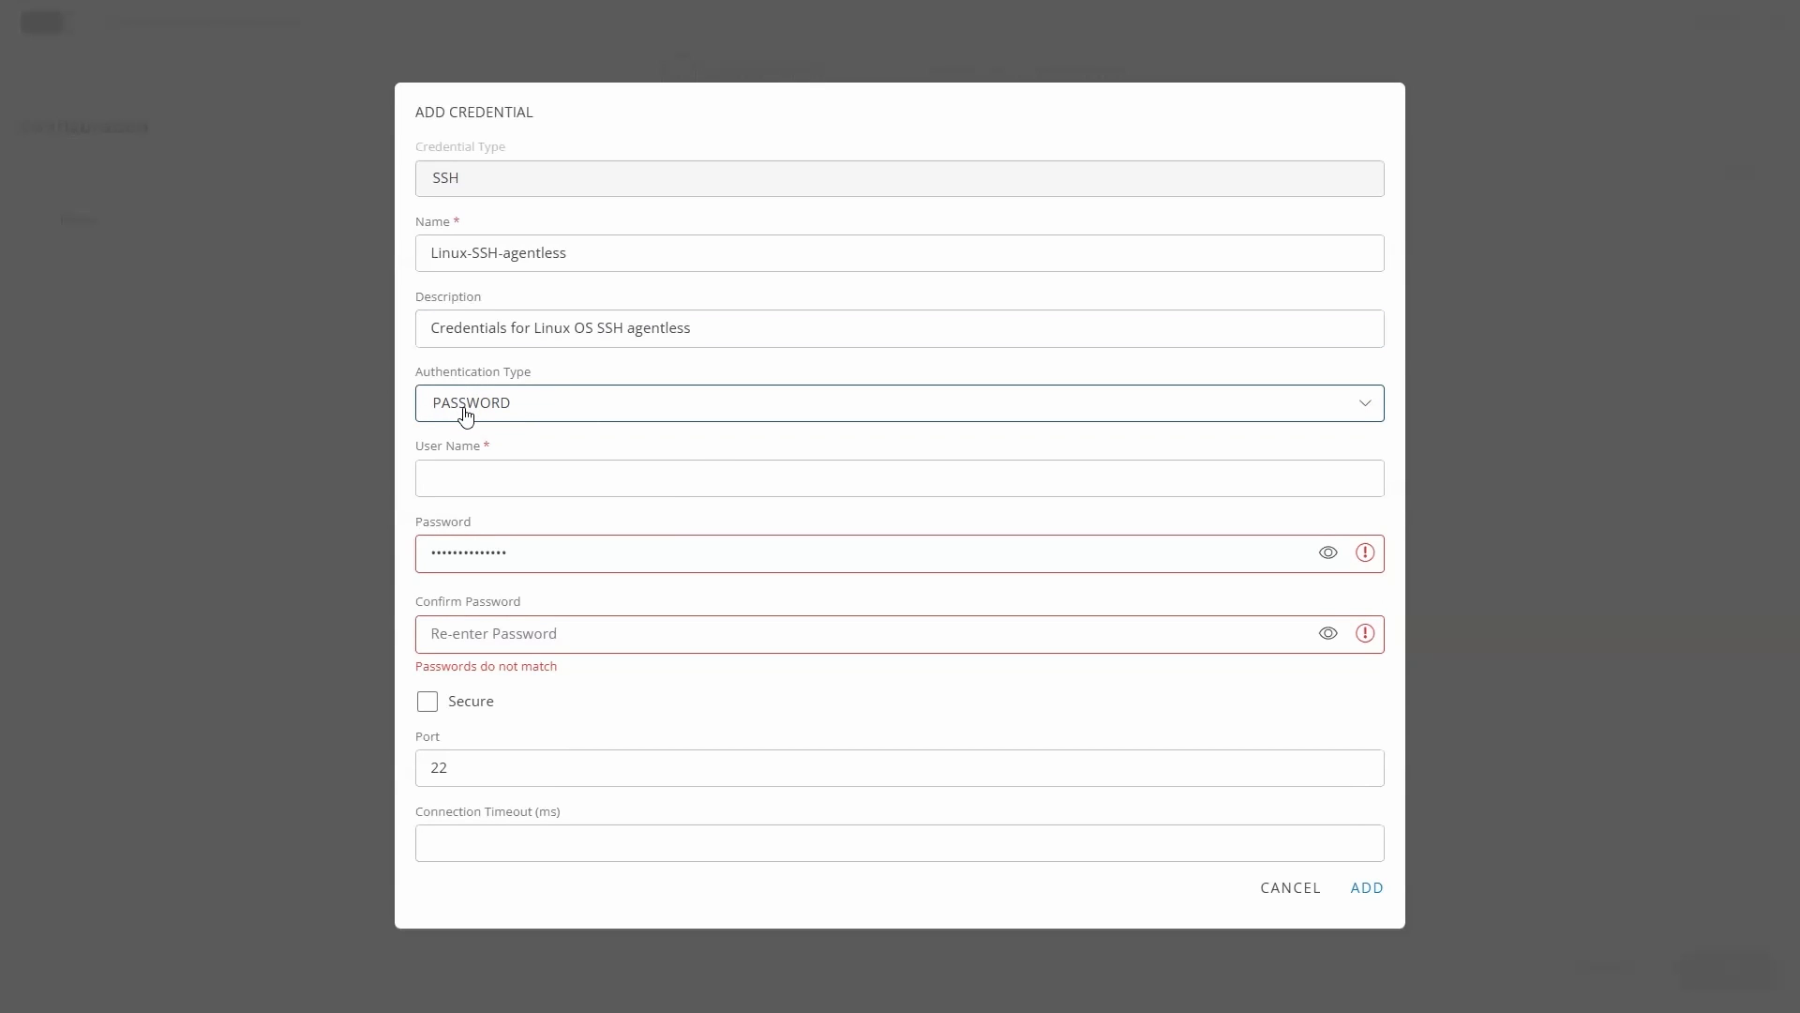
click(477, 446)
click(456, 469)
text(root)
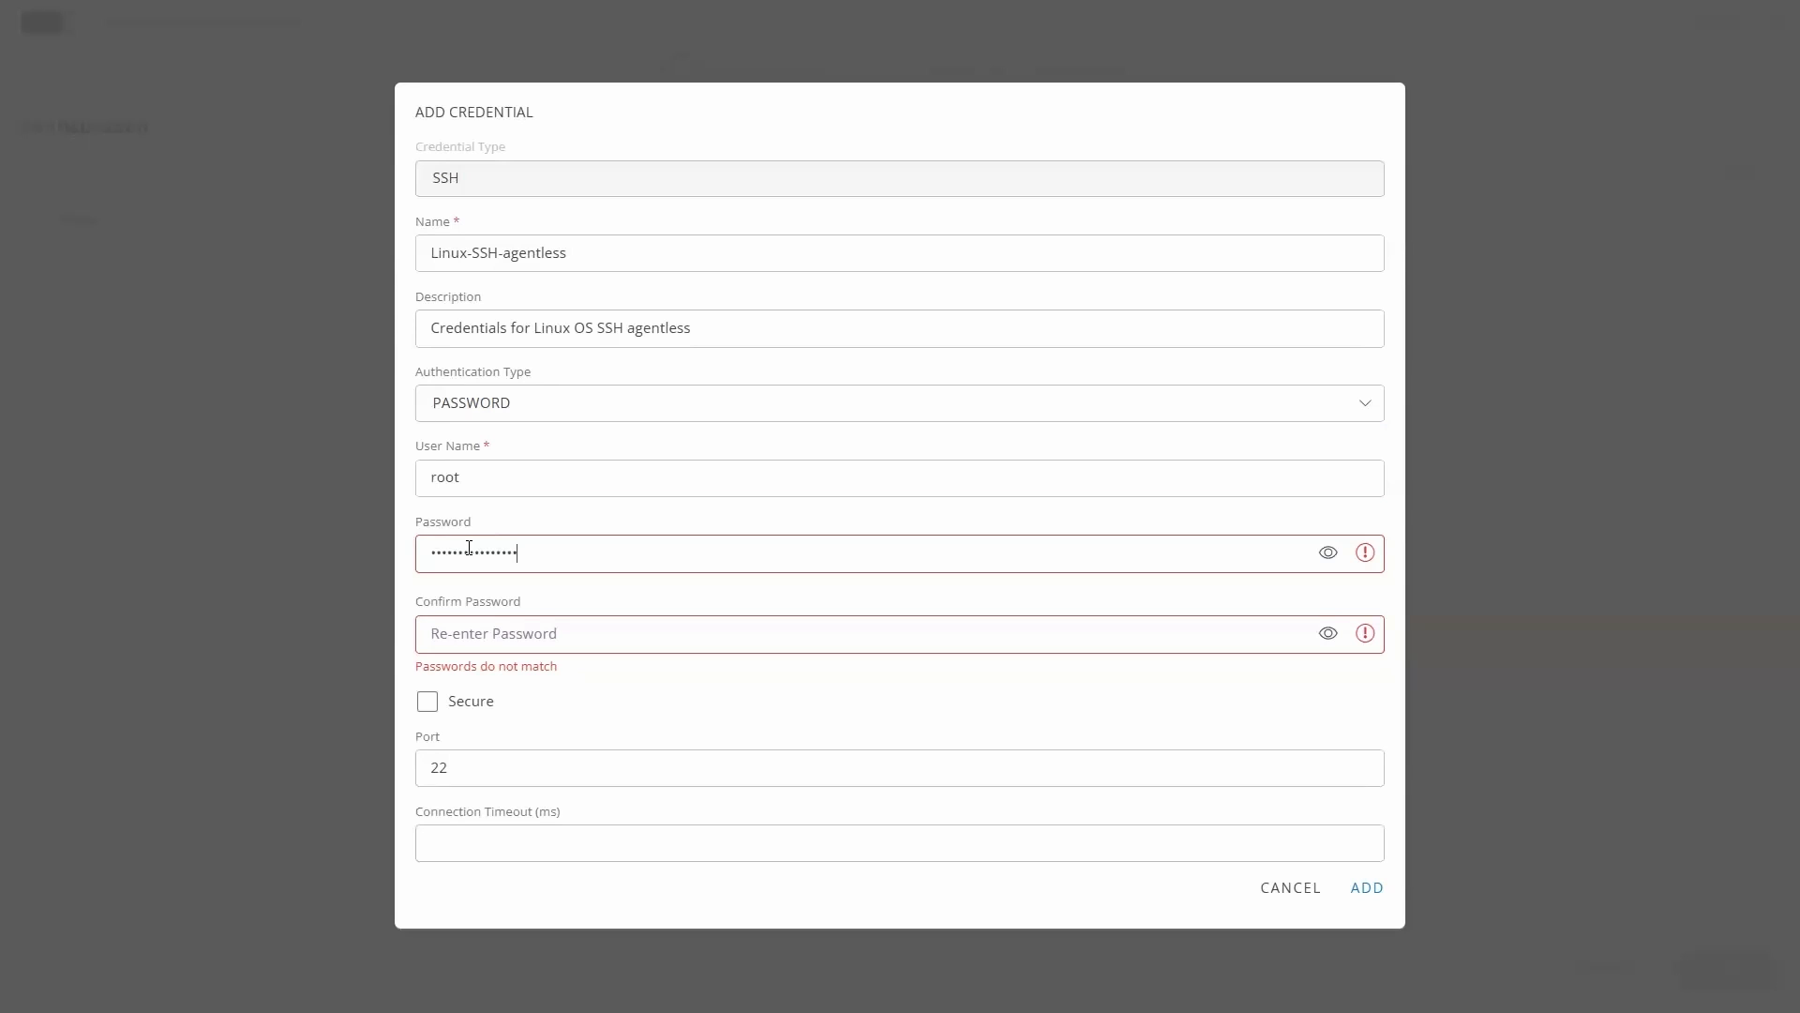
click(479, 627)
text(****************)
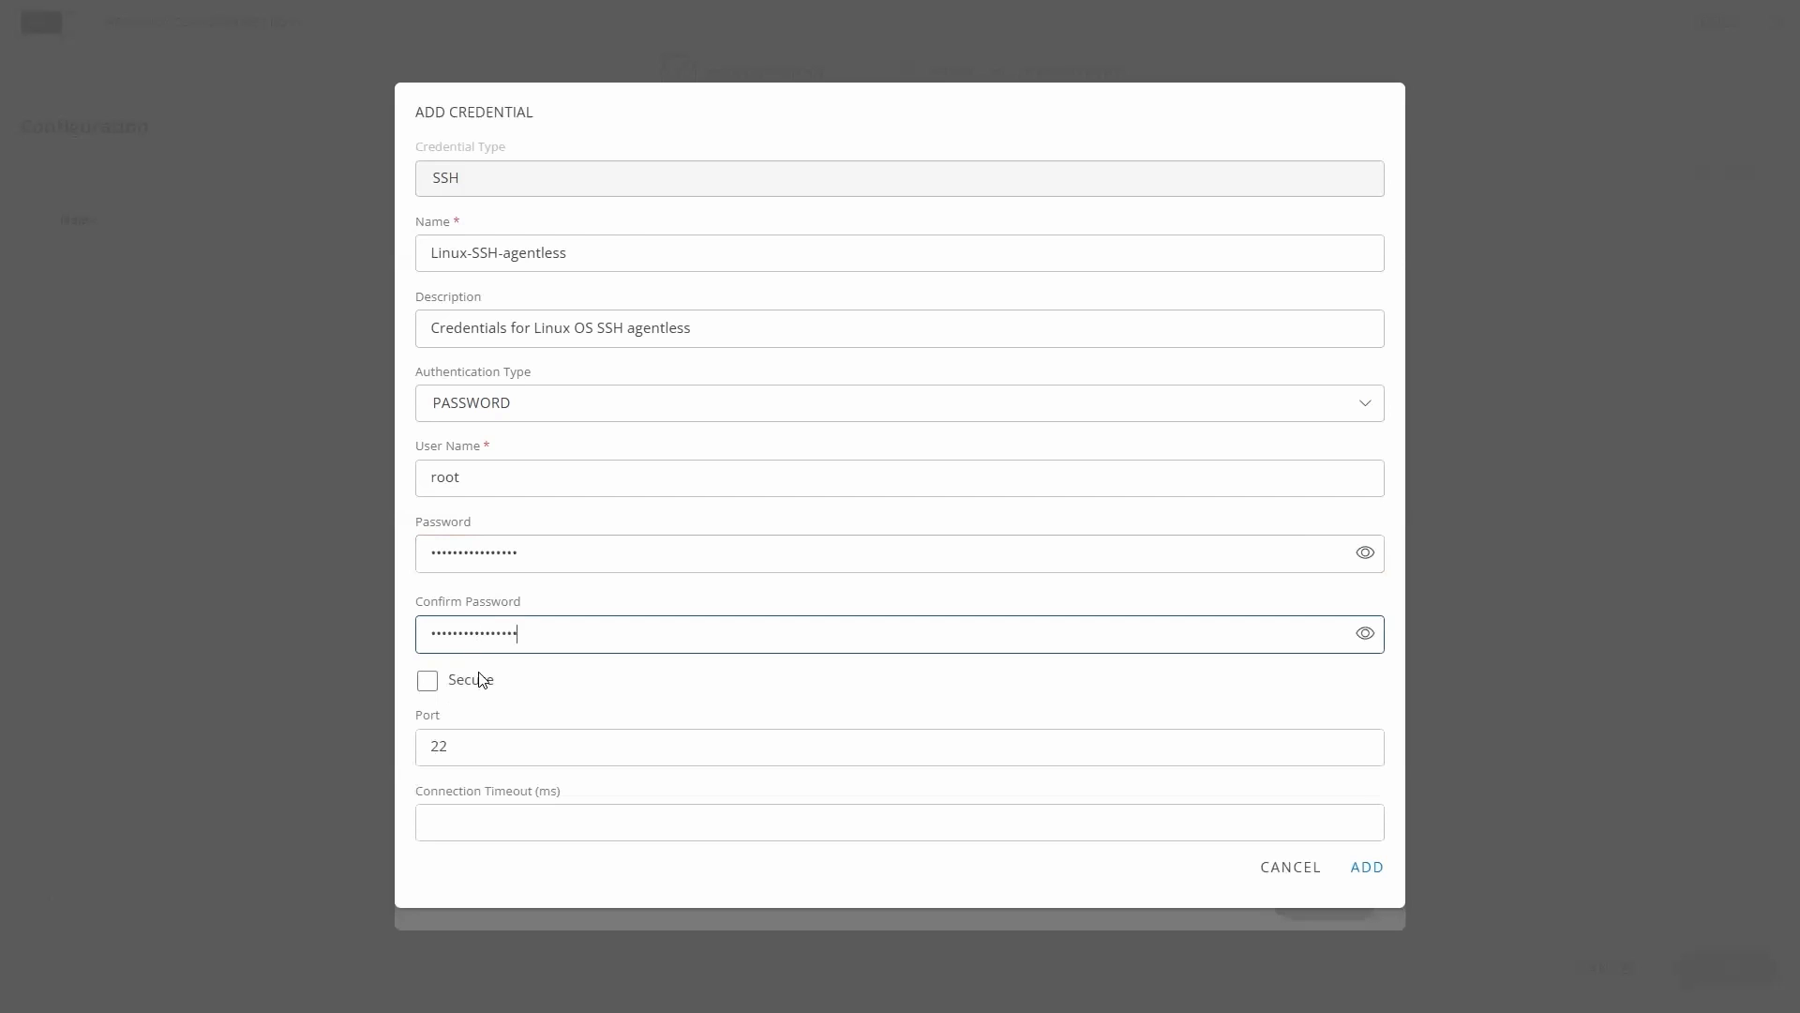
click(425, 690)
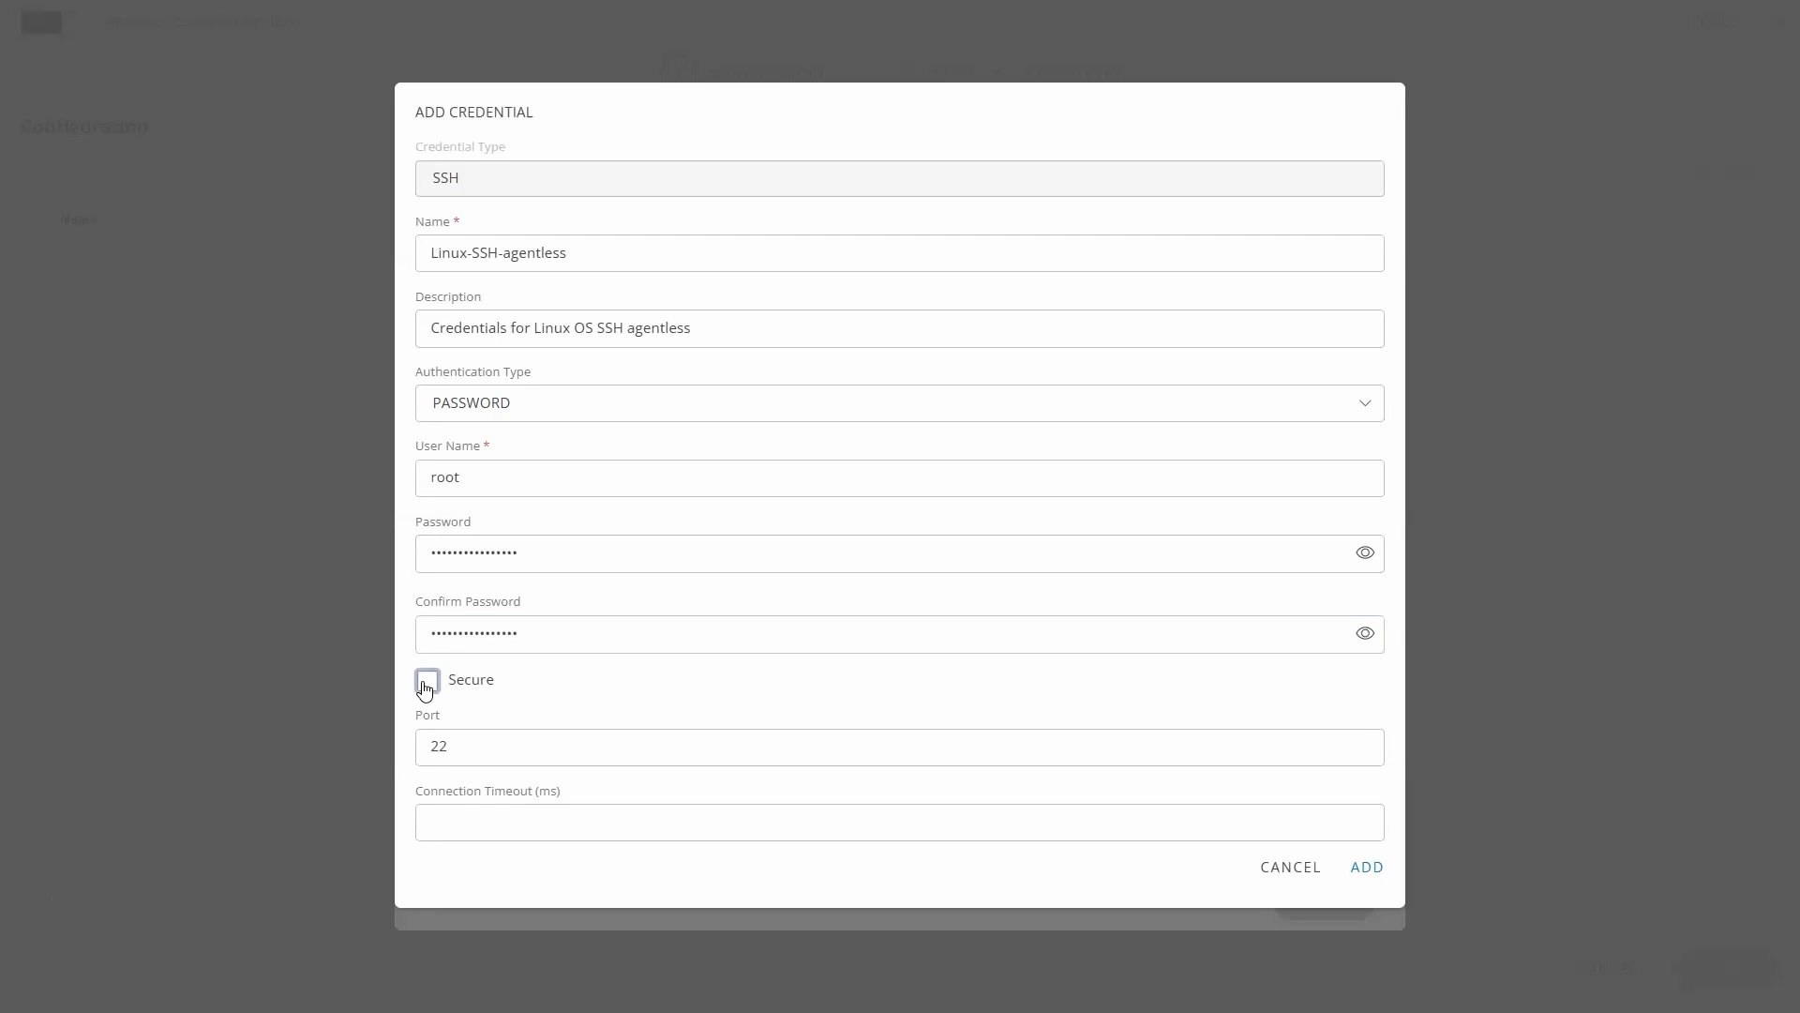
click(466, 747)
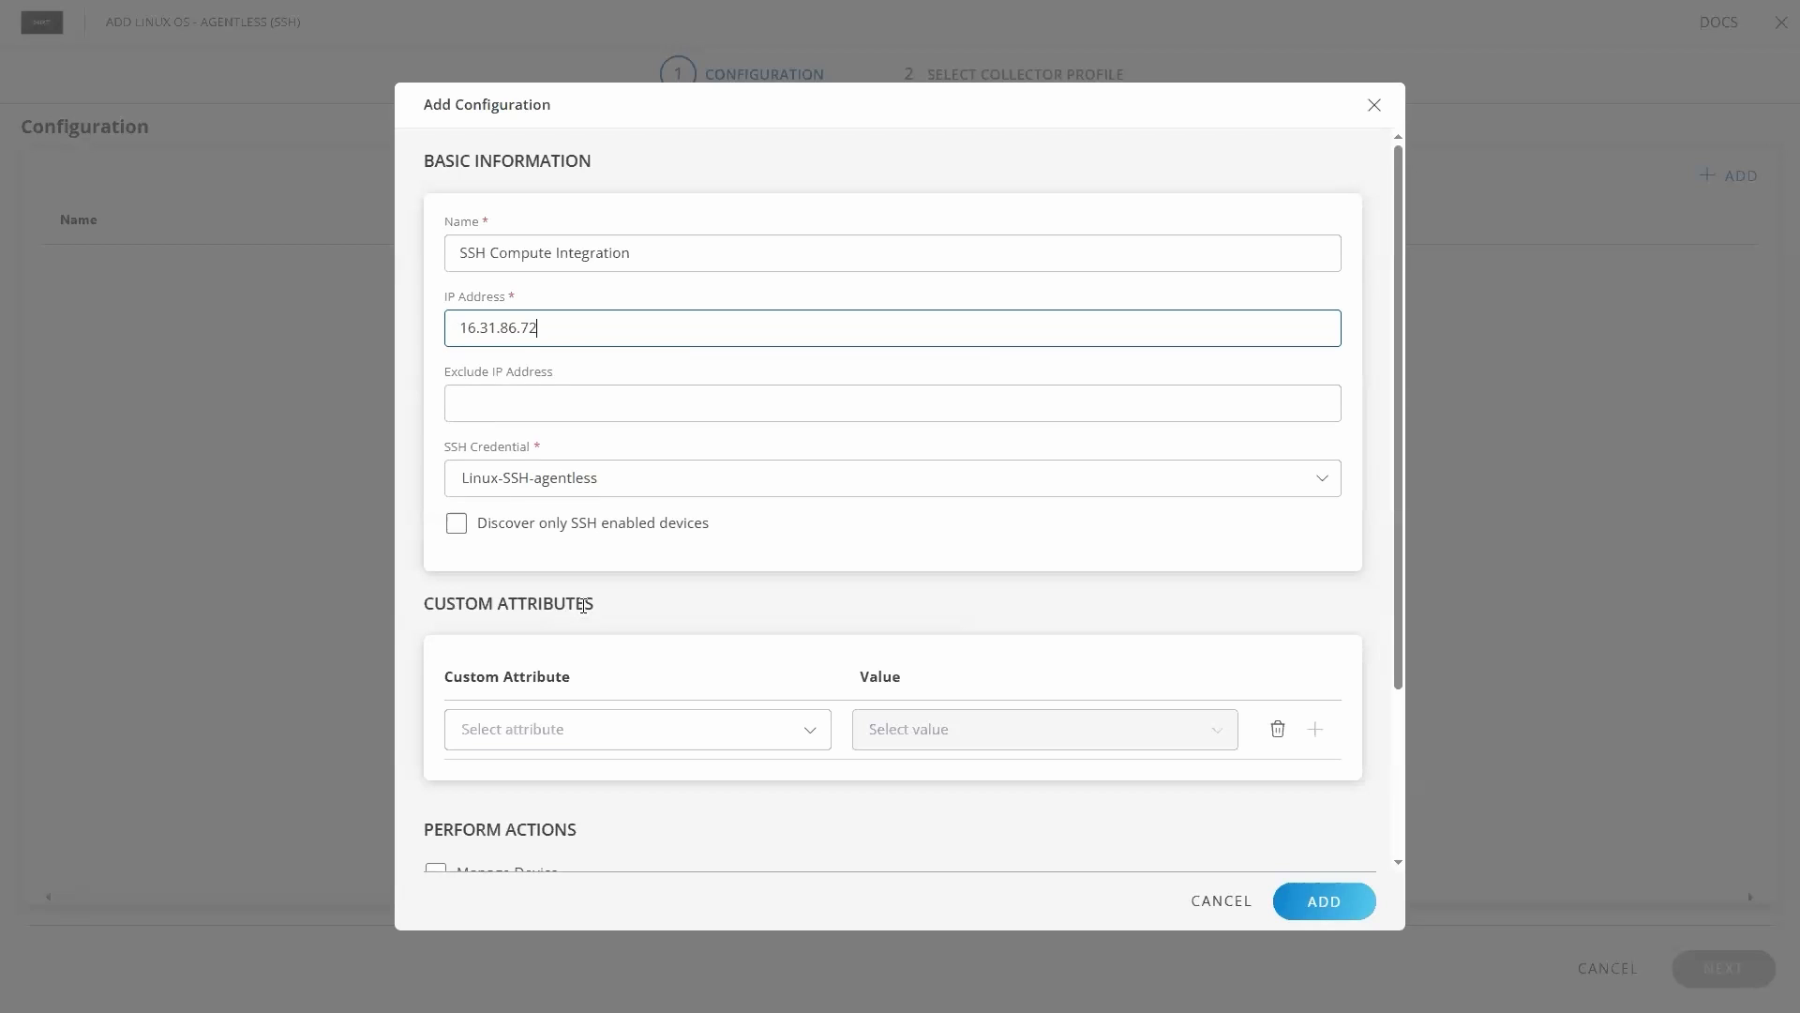
Step: Enable Manage Device, schedule discovery daily at 01:00 AM, and add the configuration
scroll(583, 605, down, 1)
scroll(585, 610, down, 1)
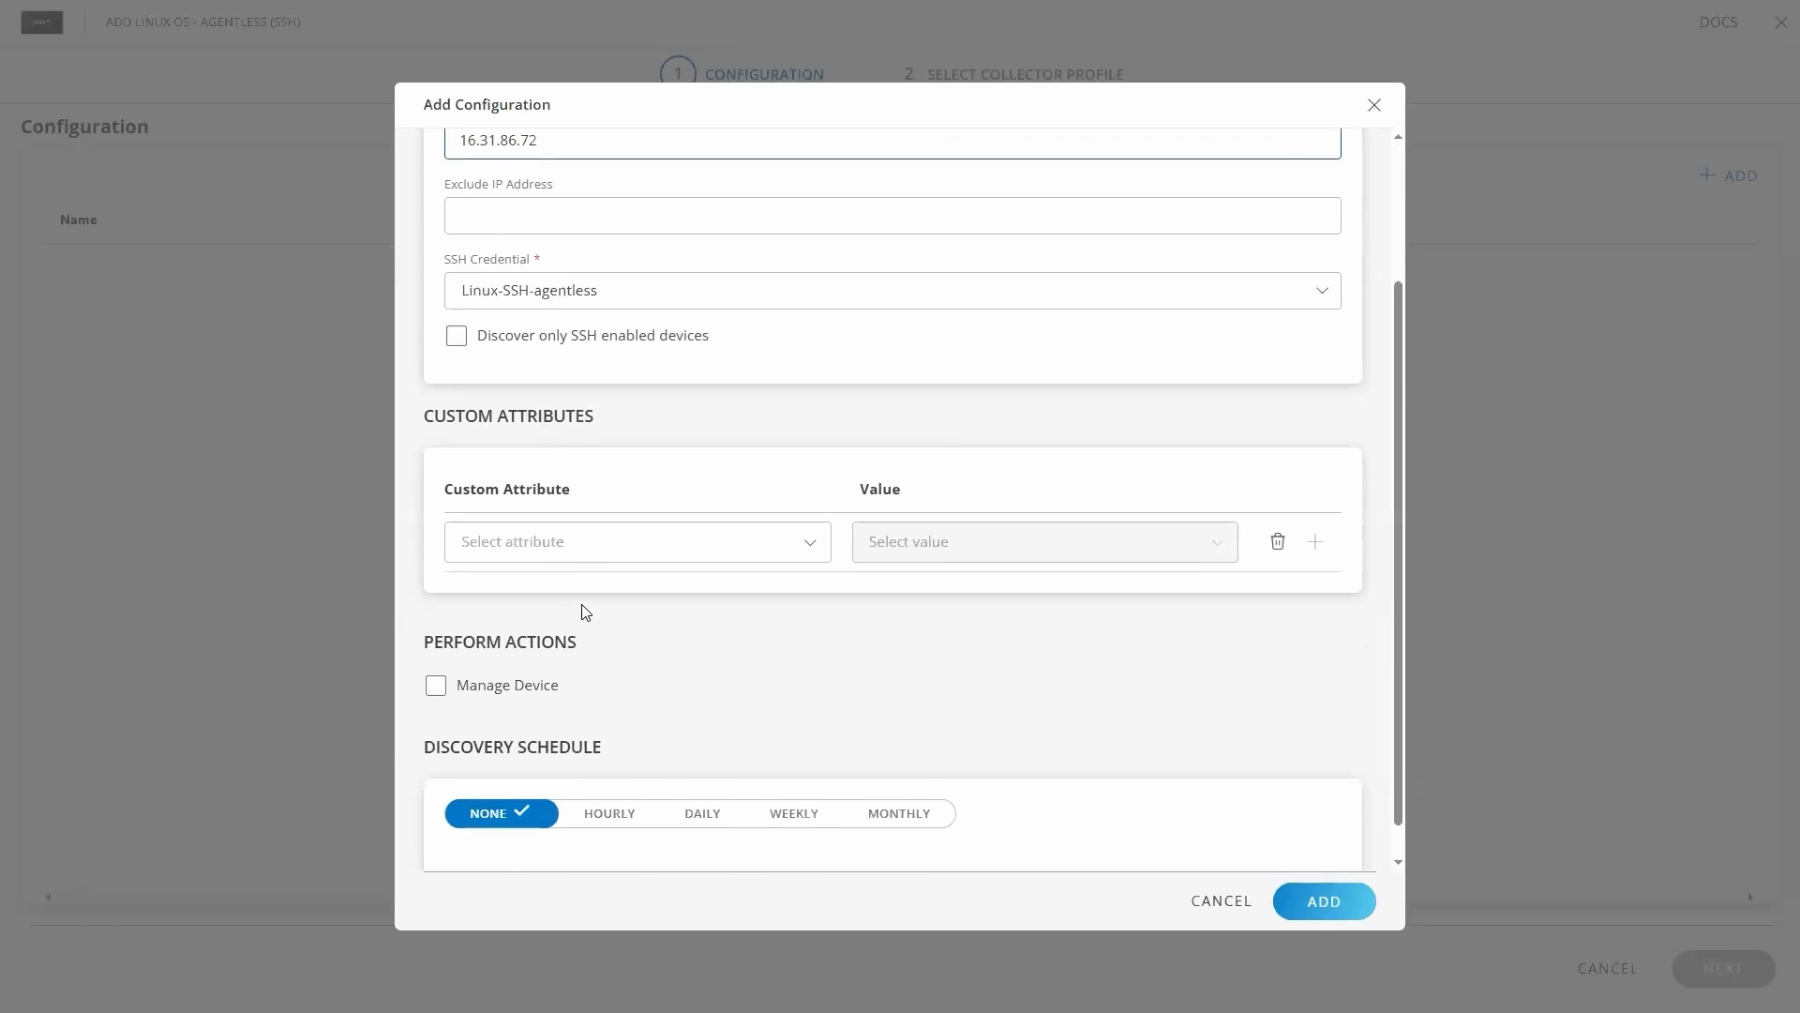
scroll(585, 611, down, 1)
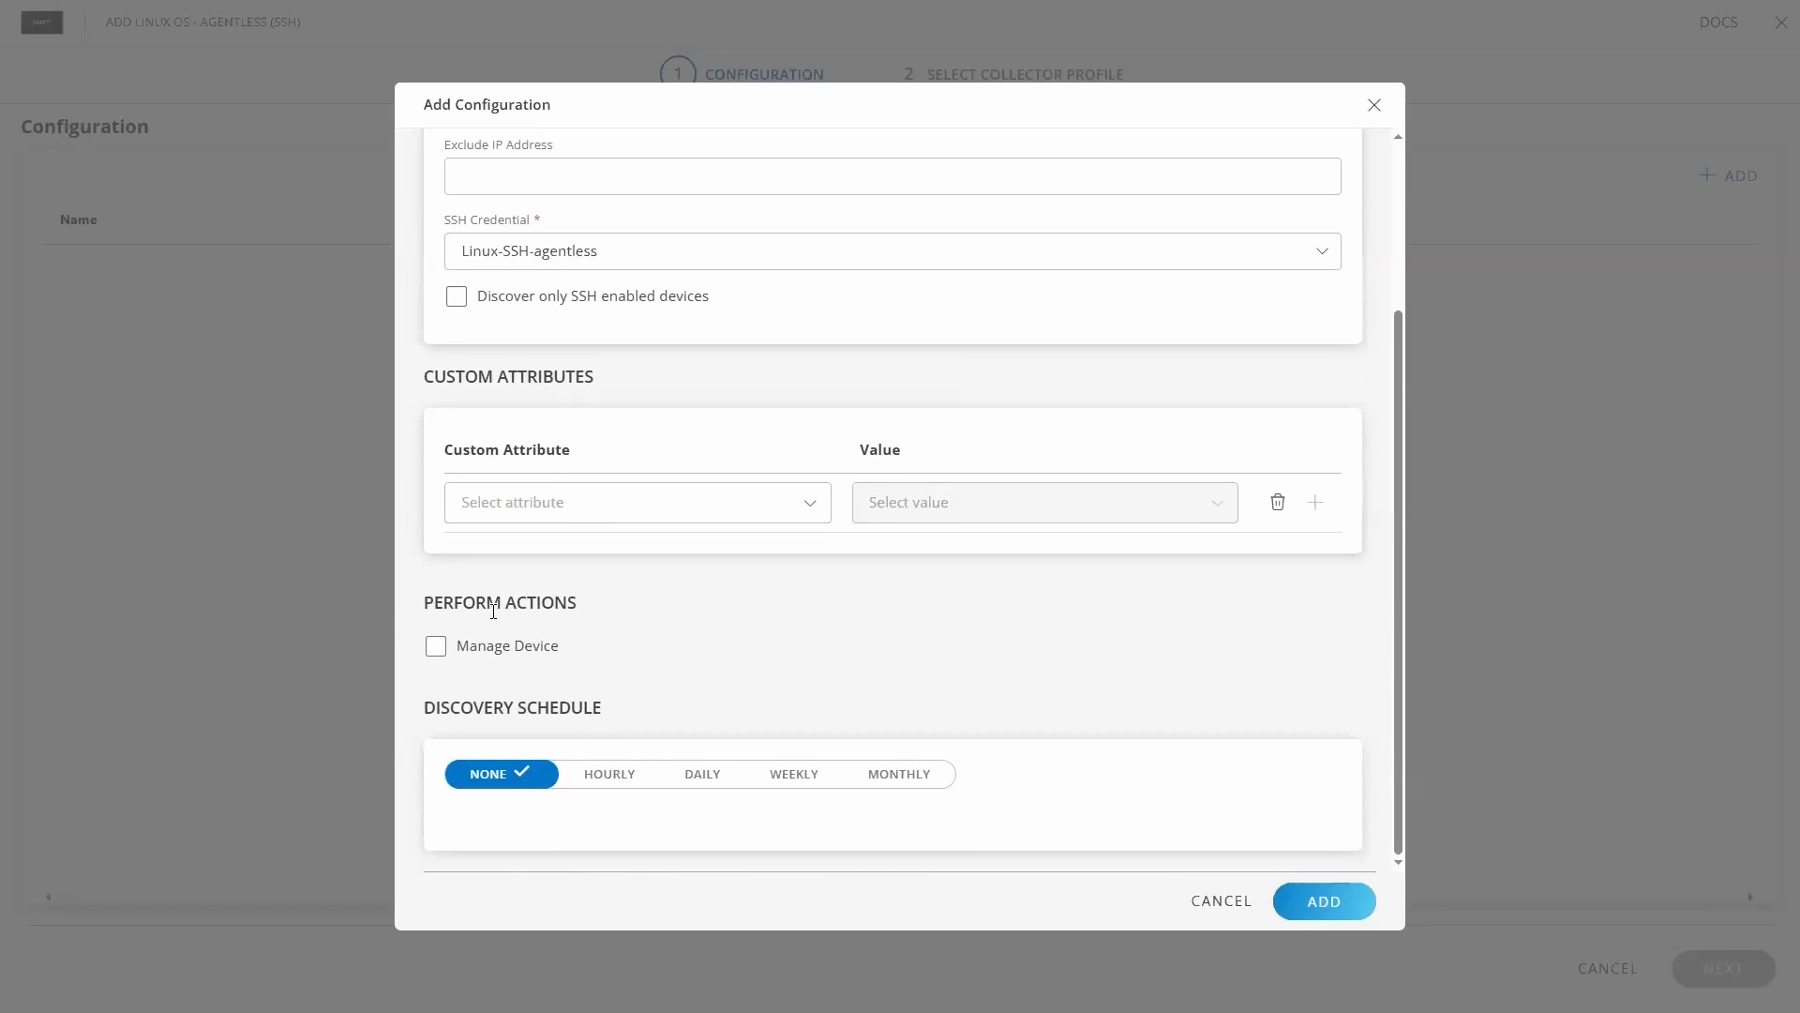
click(436, 647)
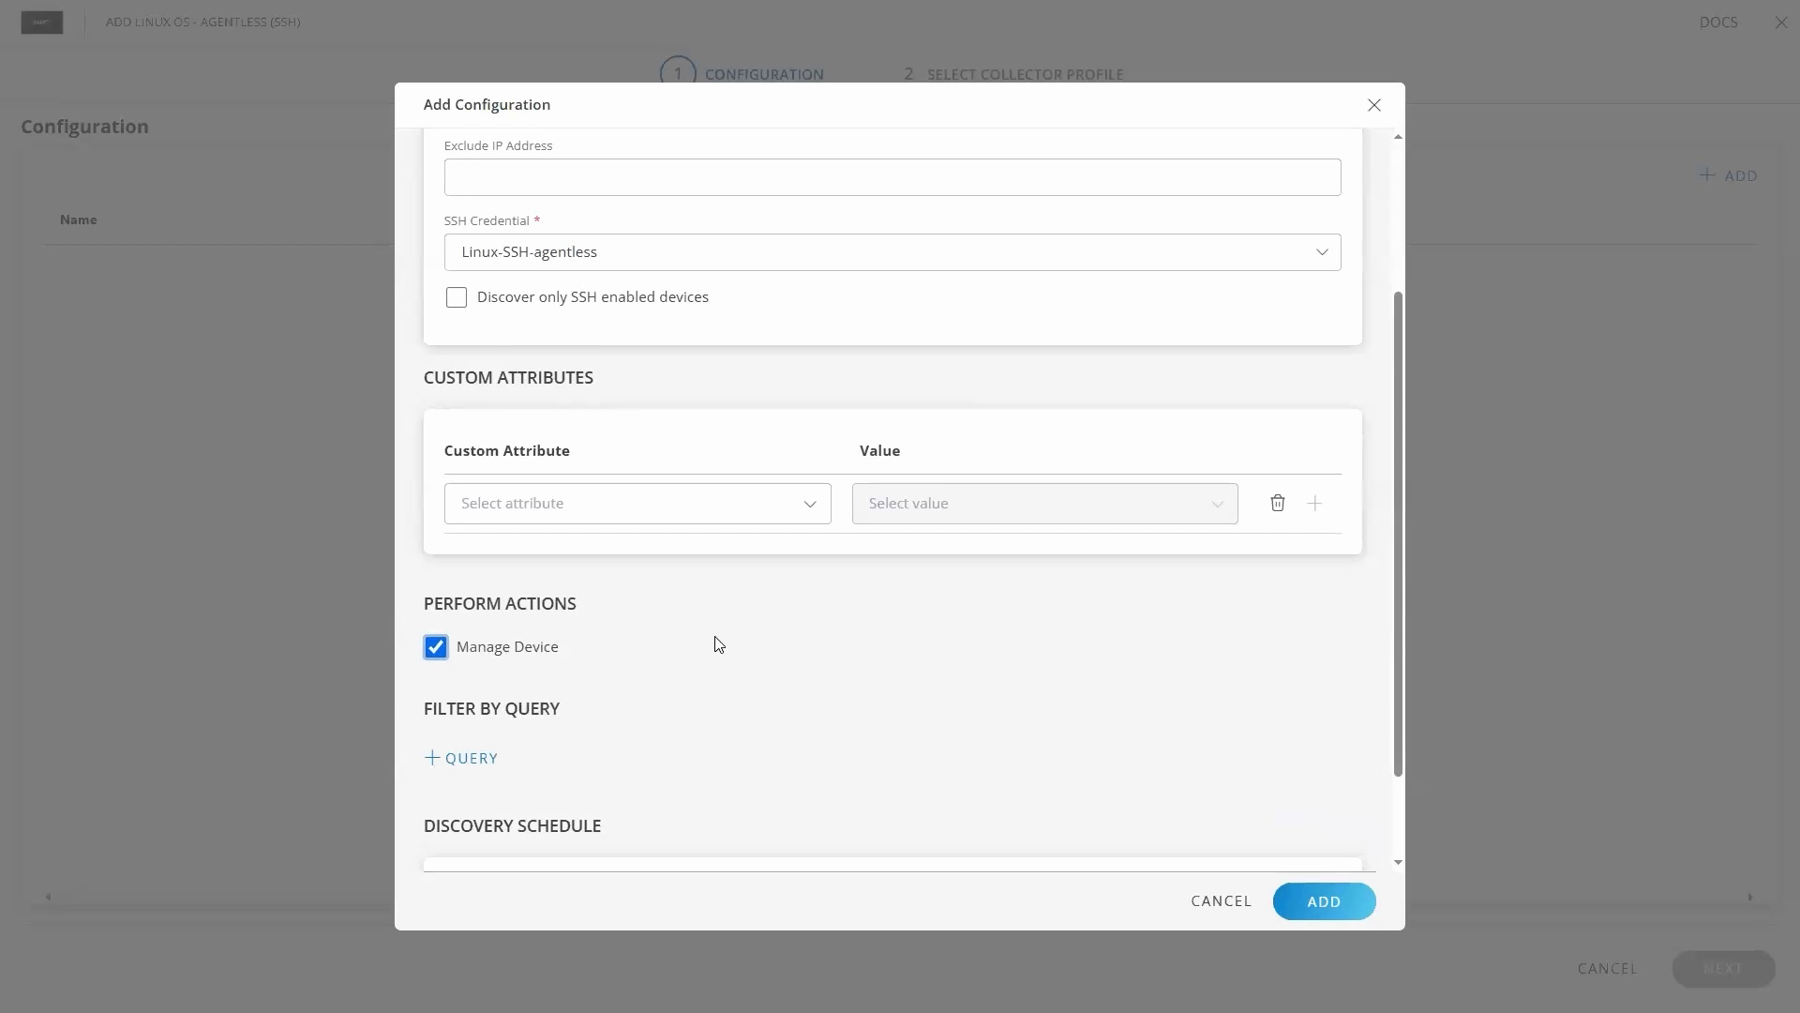
scroll(719, 633, down, 3)
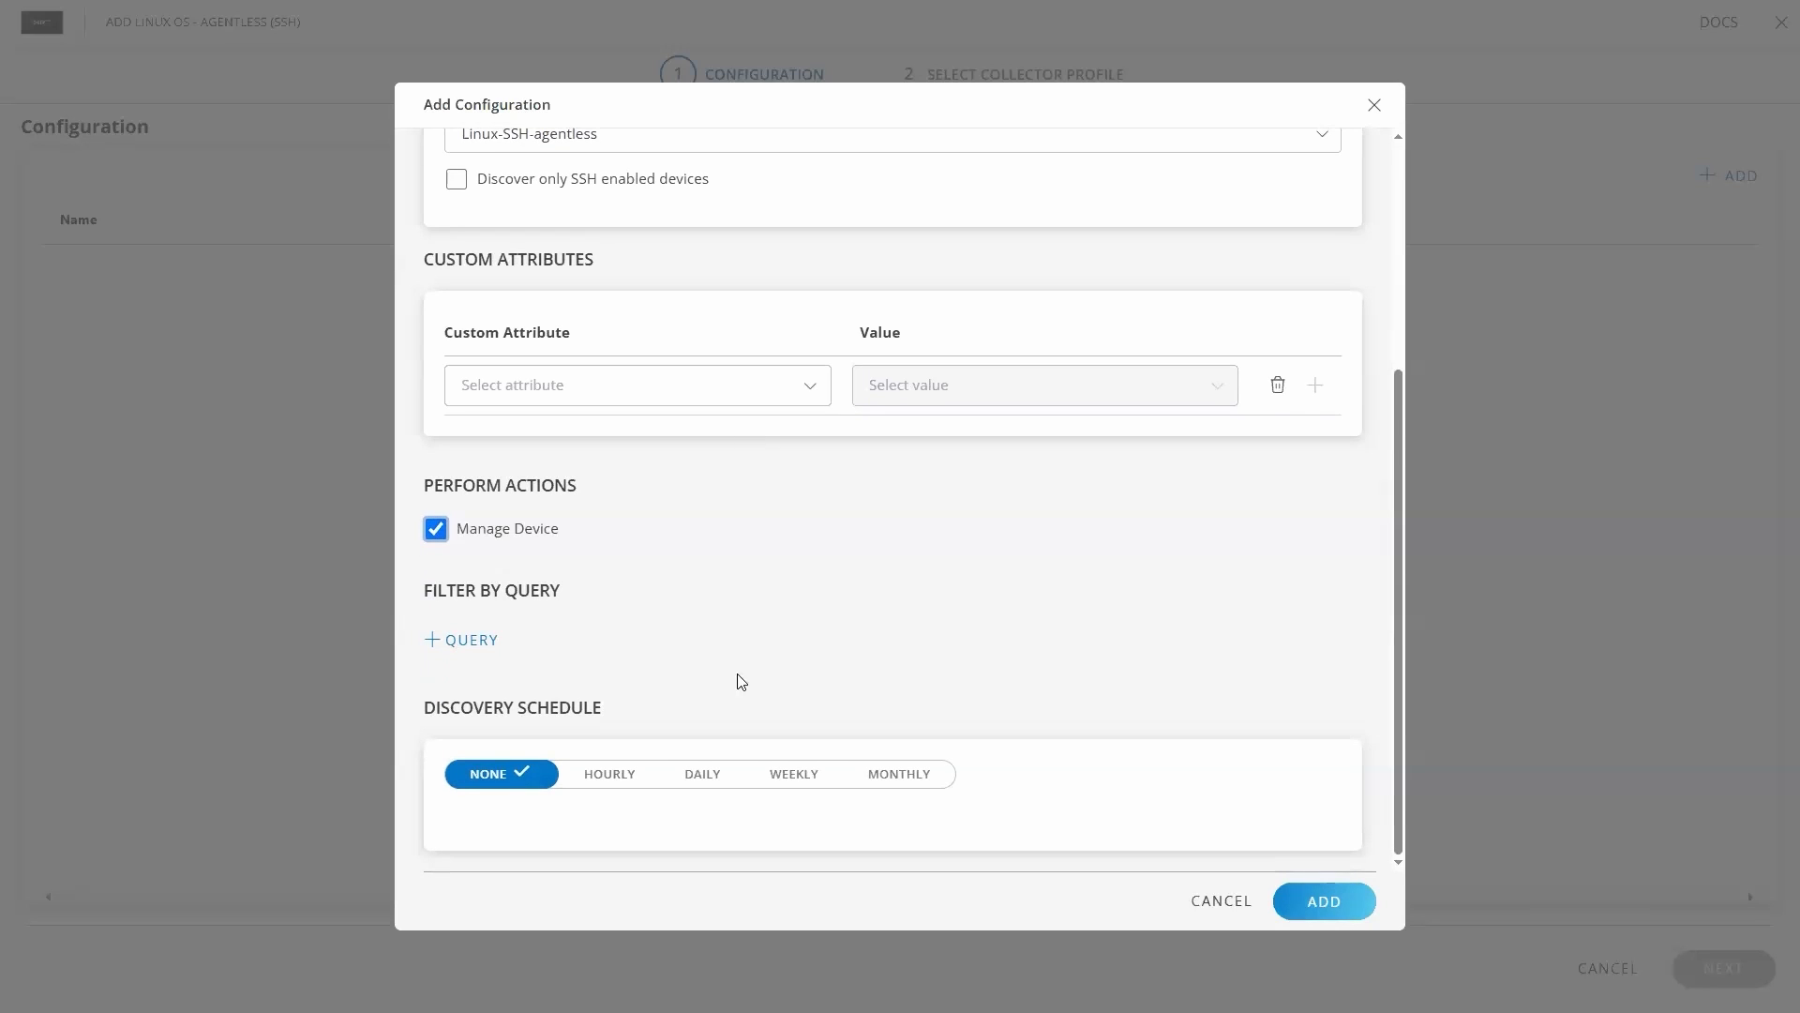
click(701, 778)
scroll(722, 769, down, 1)
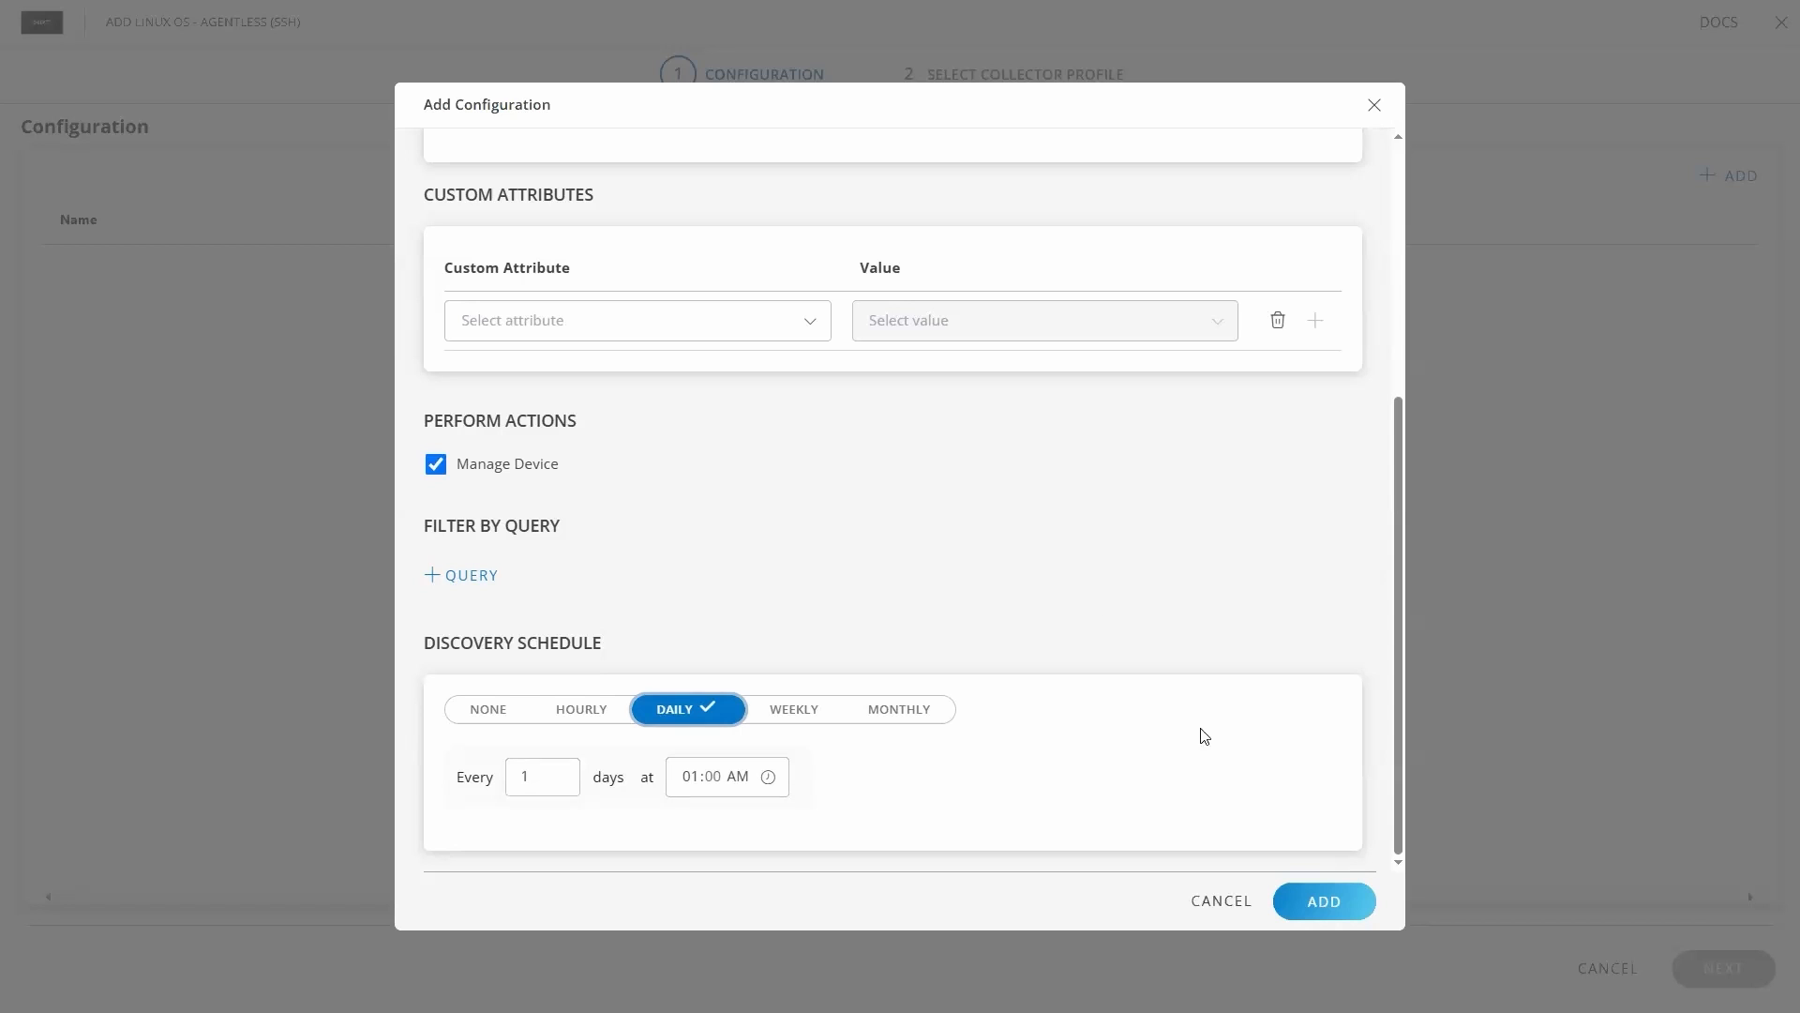
click(1317, 909)
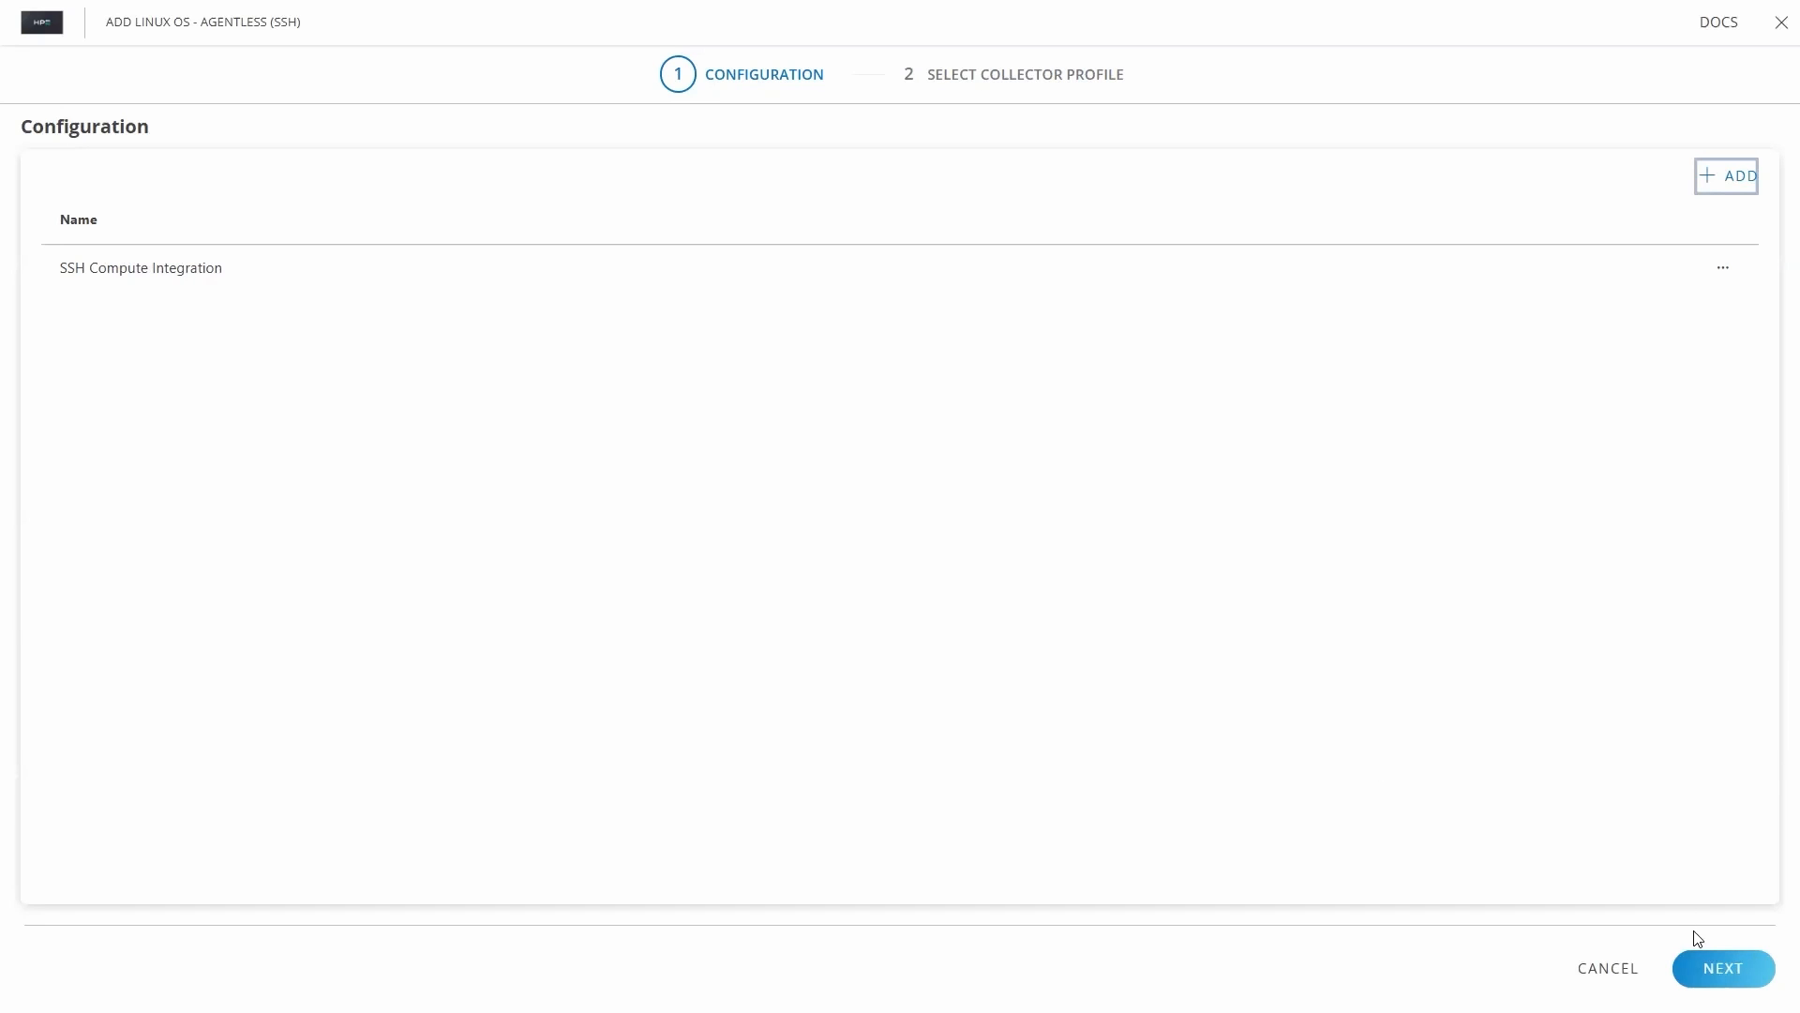
Step: Assign the DreamCompany-CC-ITOps-gateway-mougins collector profile to the integration and finish the setup
click(1723, 967)
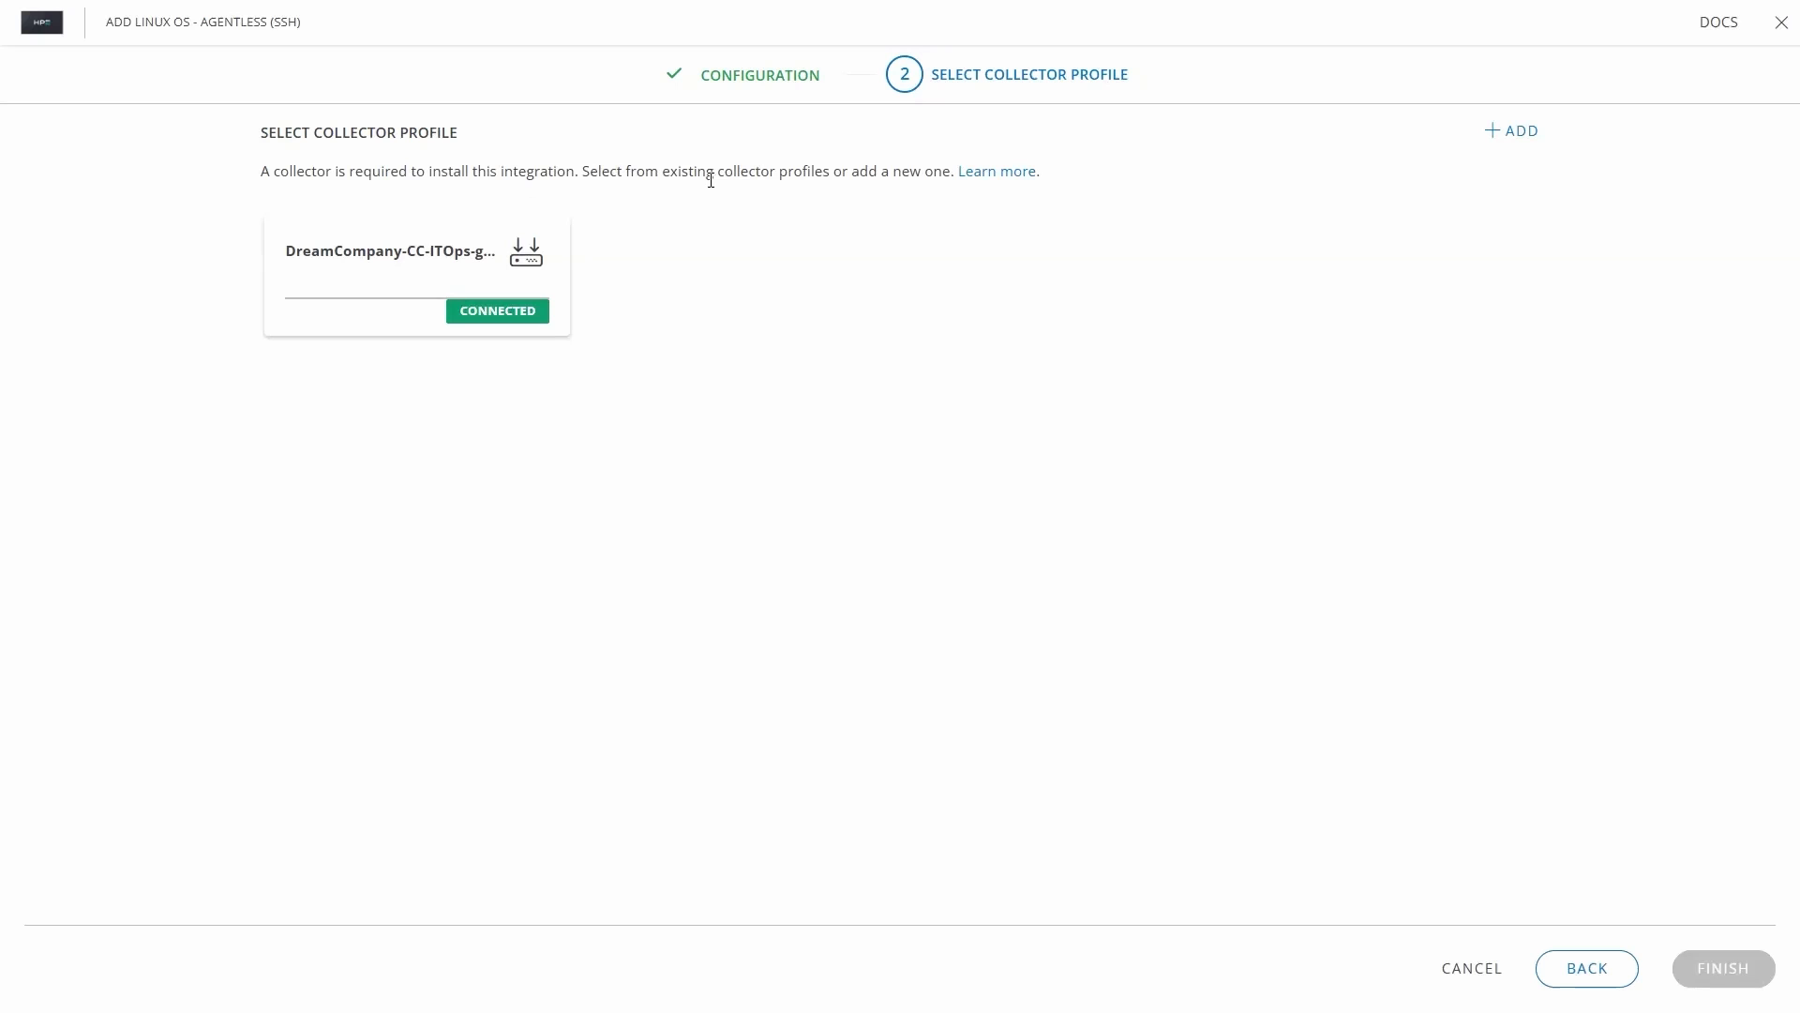
click(402, 277)
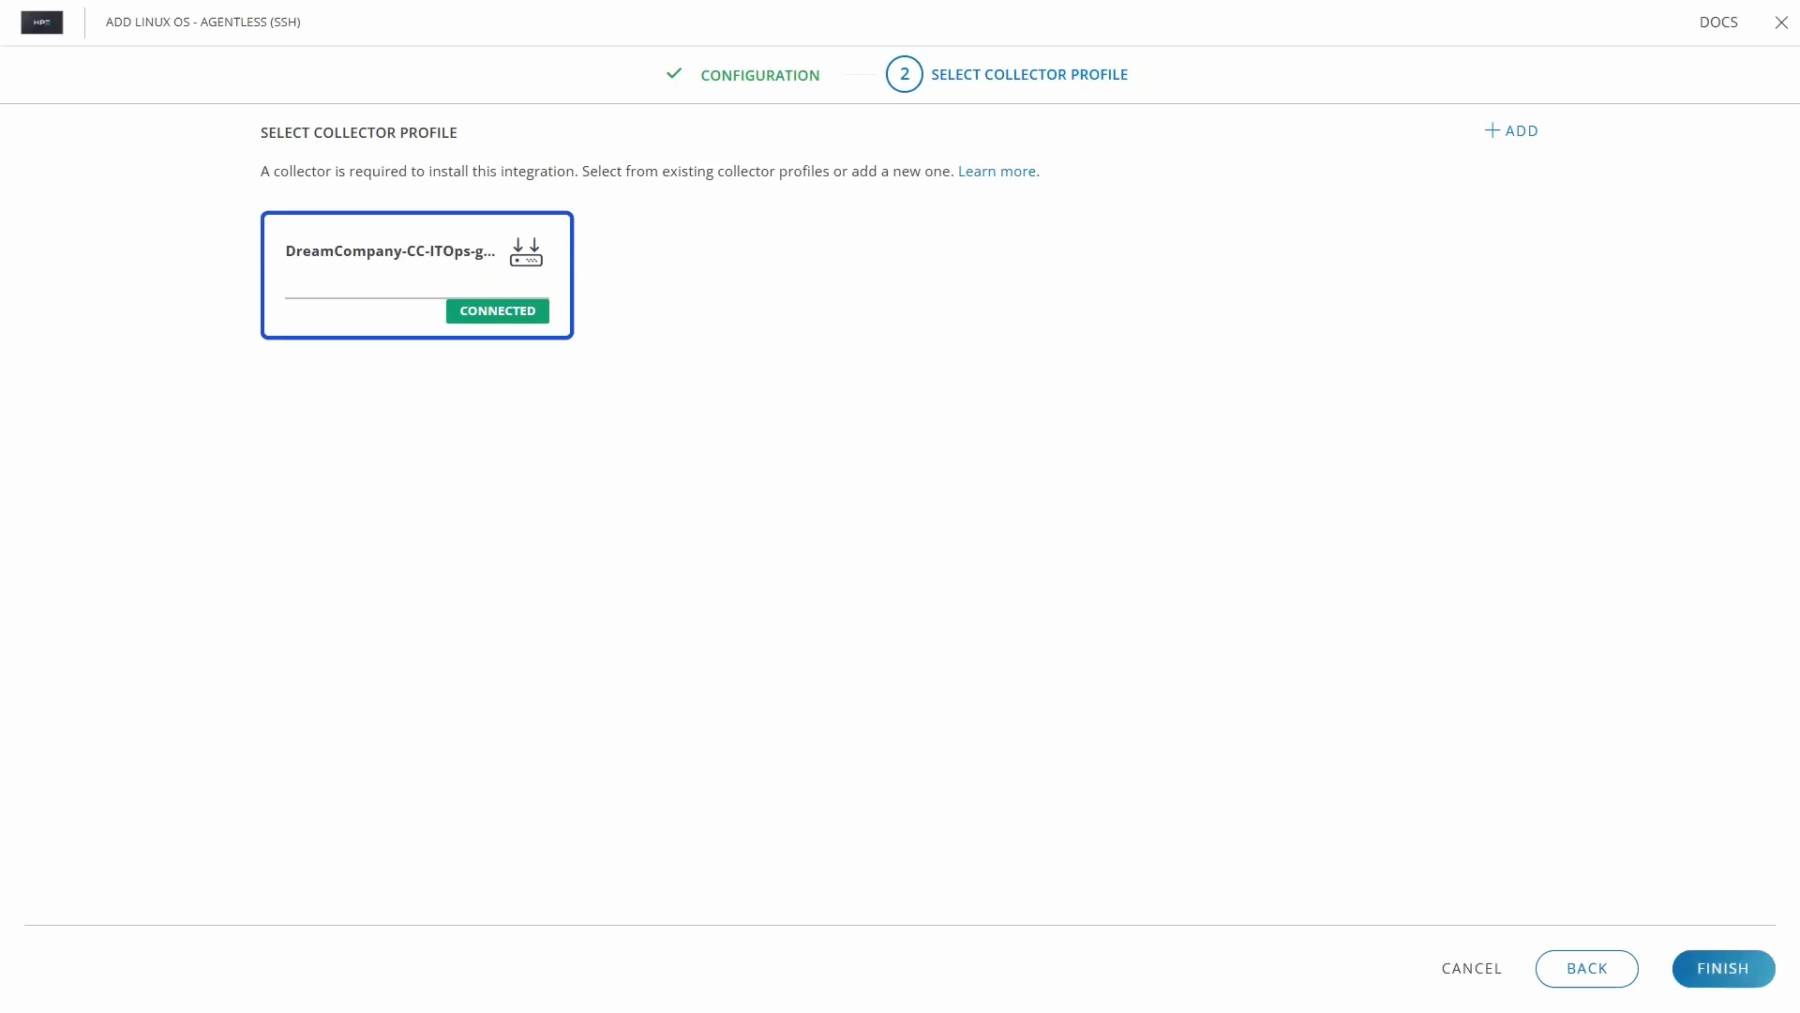
click(1731, 980)
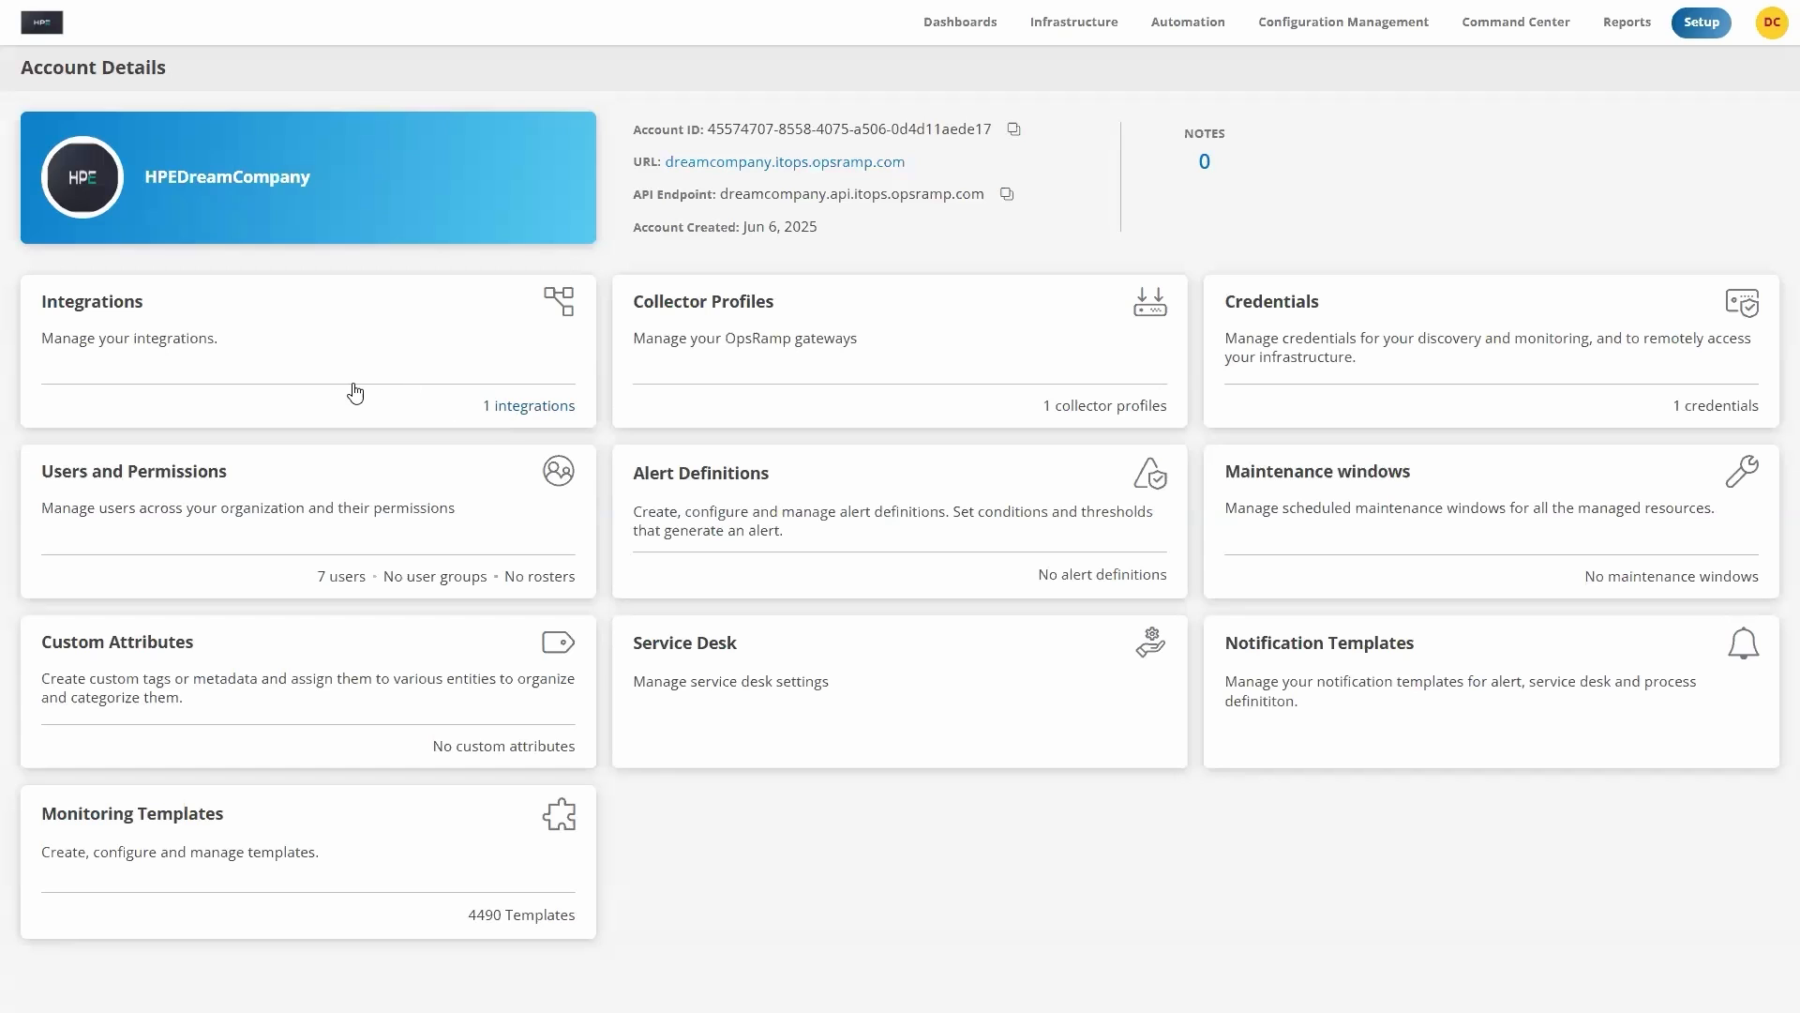
Step: Open the installed Linux OS - Agentless (SSH) integration for the mougins gateway and run discovery on SSH Compute Integration
click(268, 373)
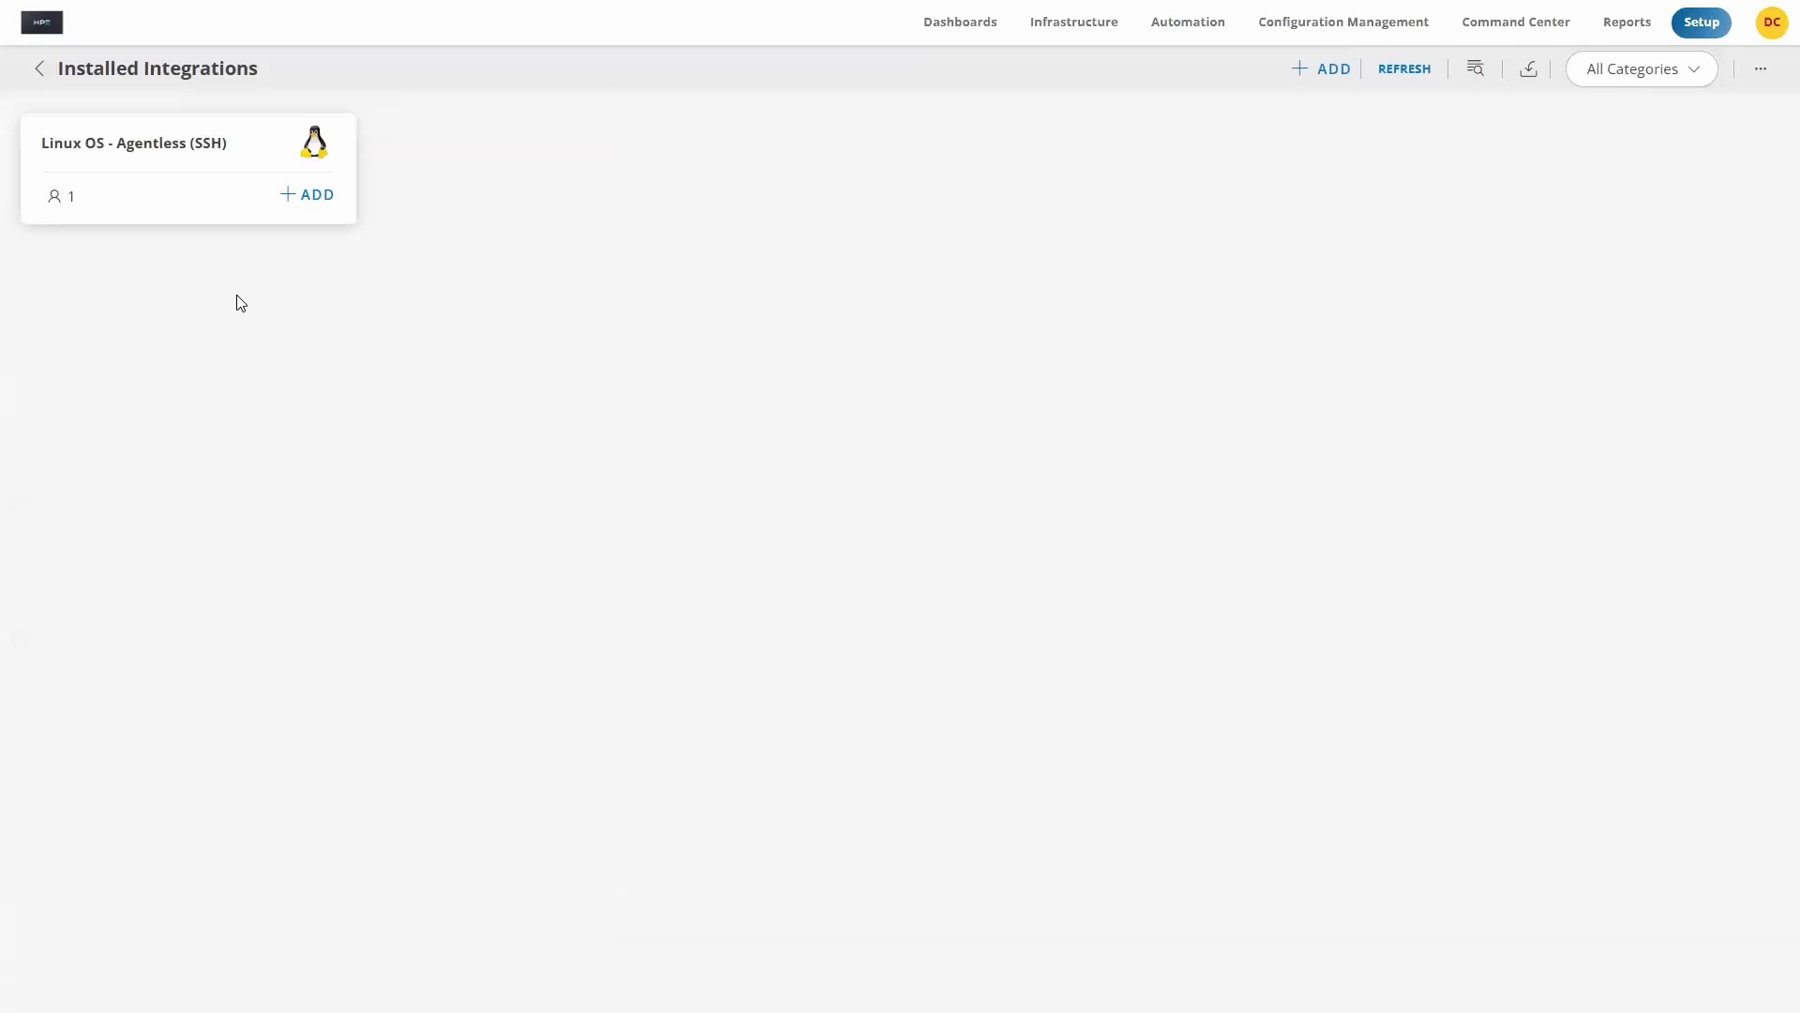
click(148, 190)
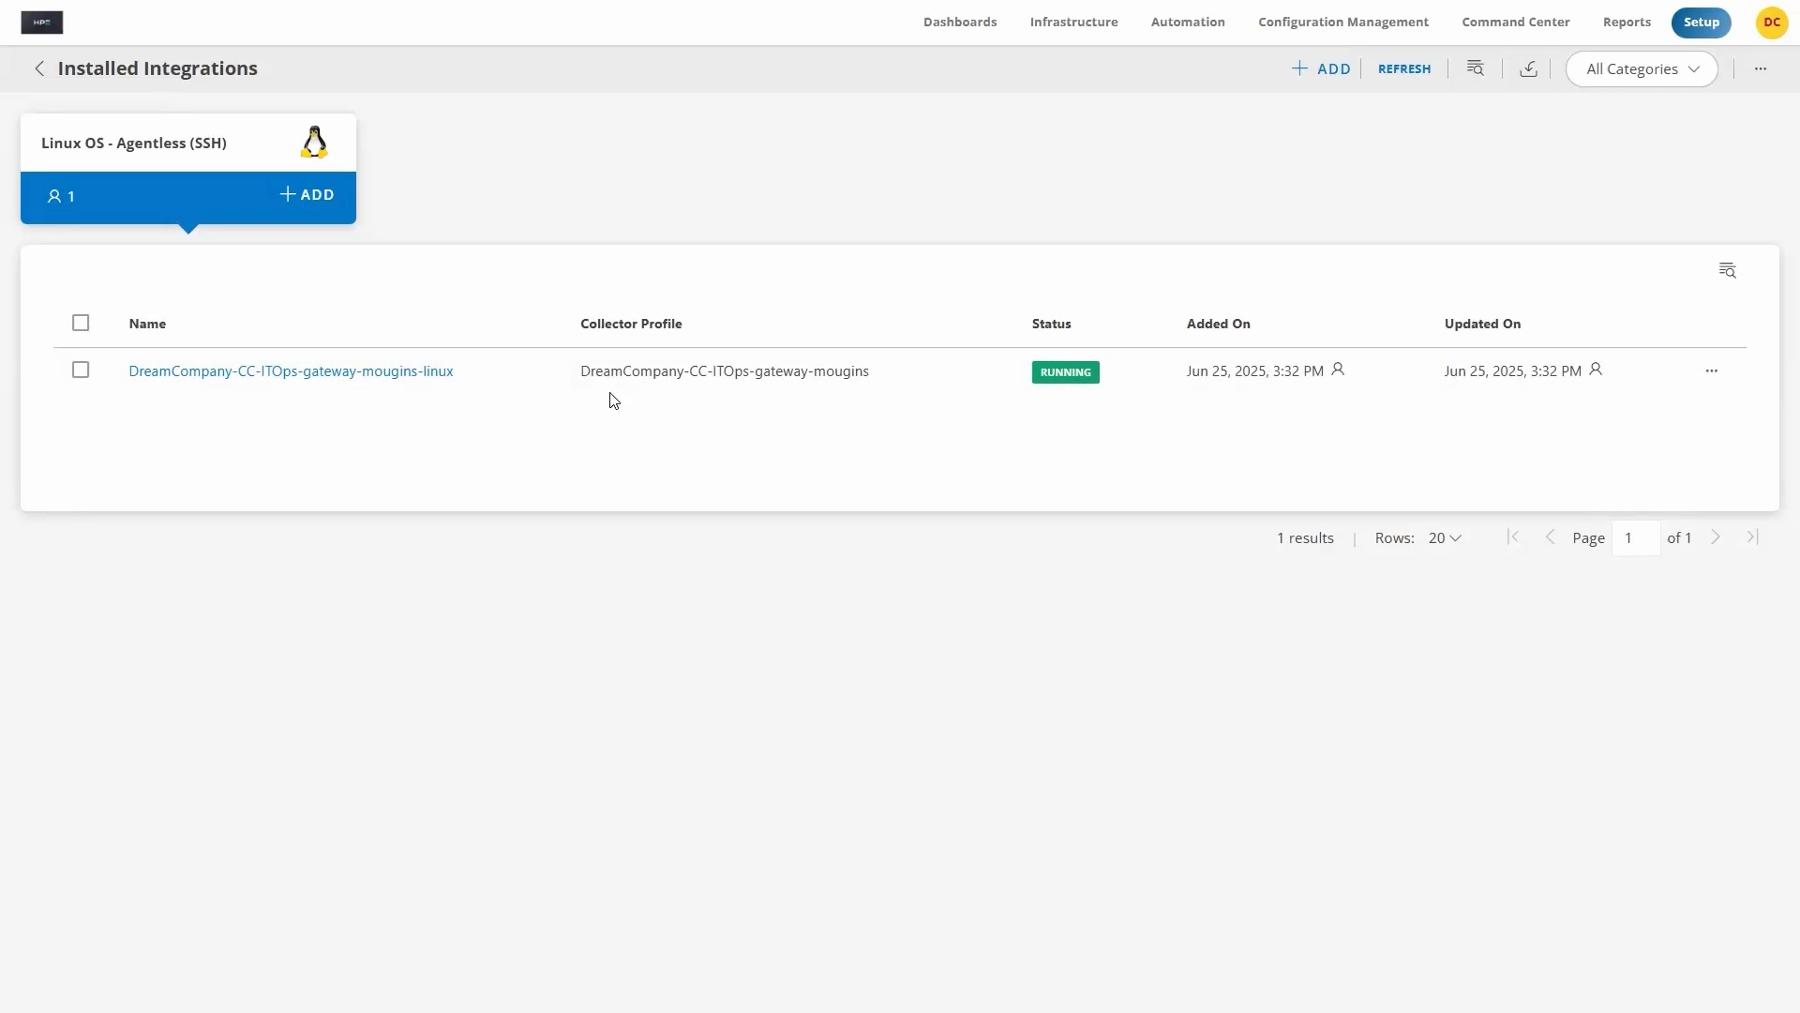
click(324, 375)
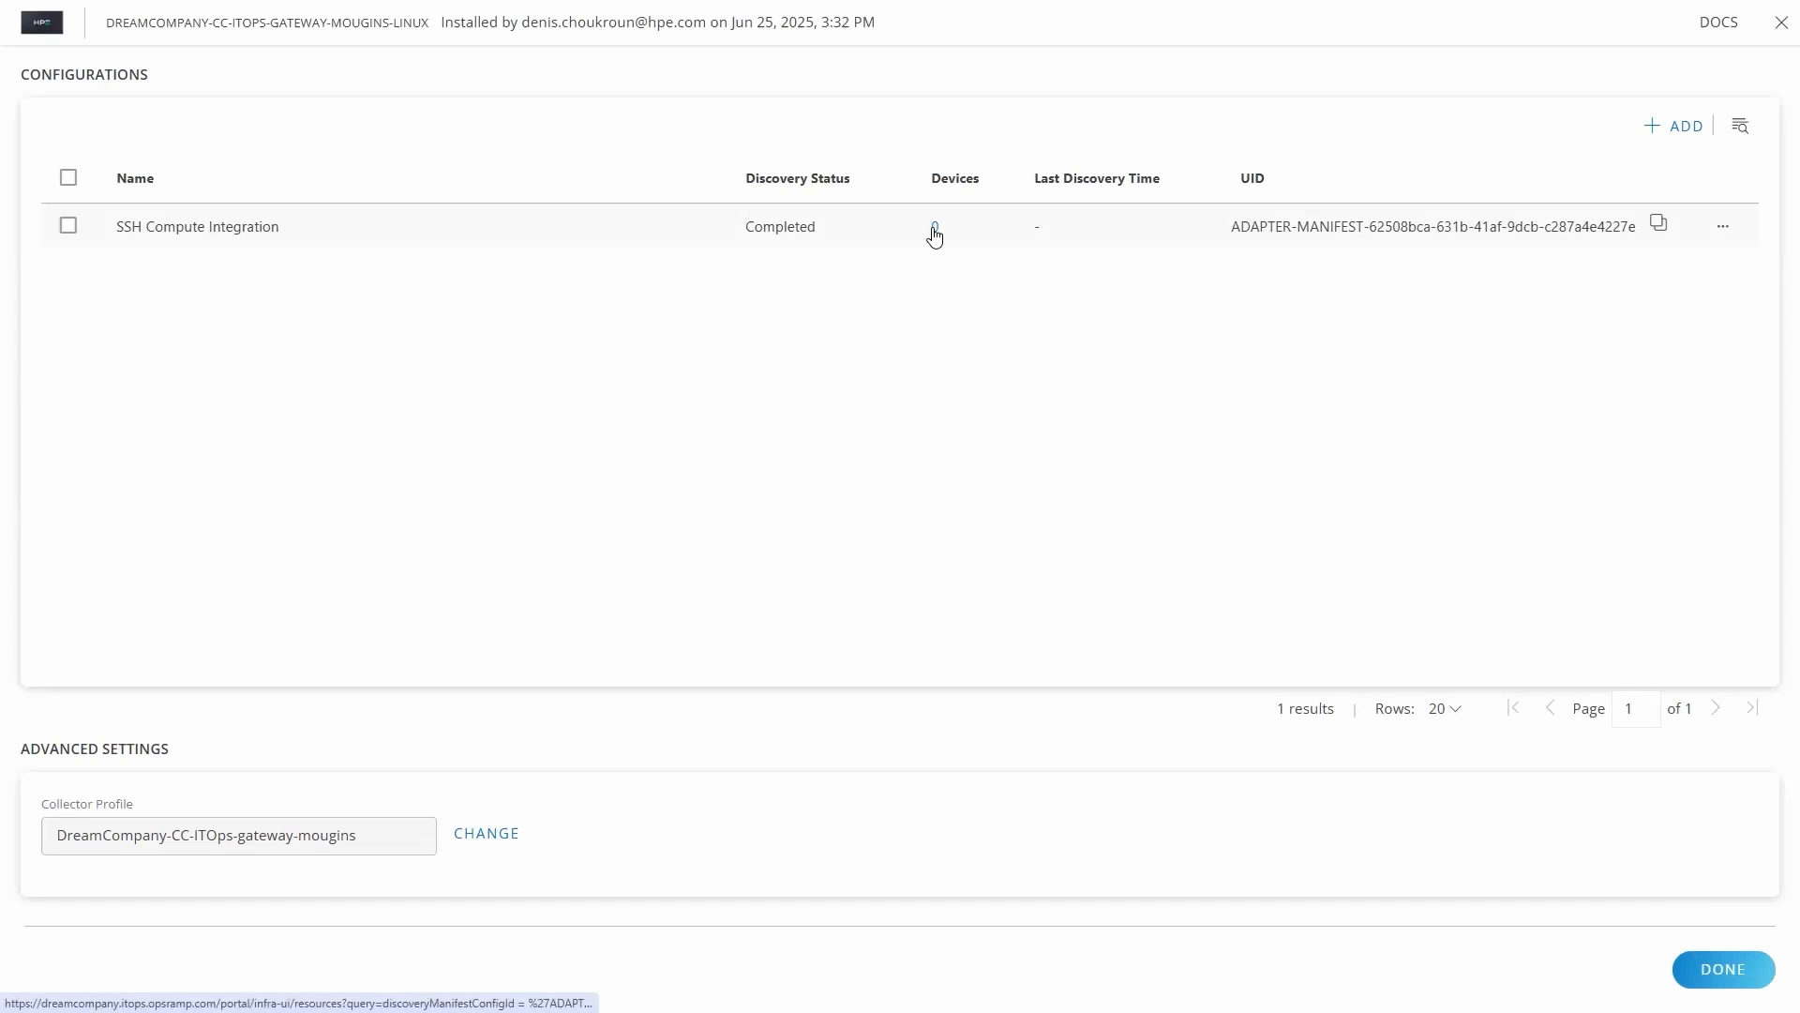
click(1725, 228)
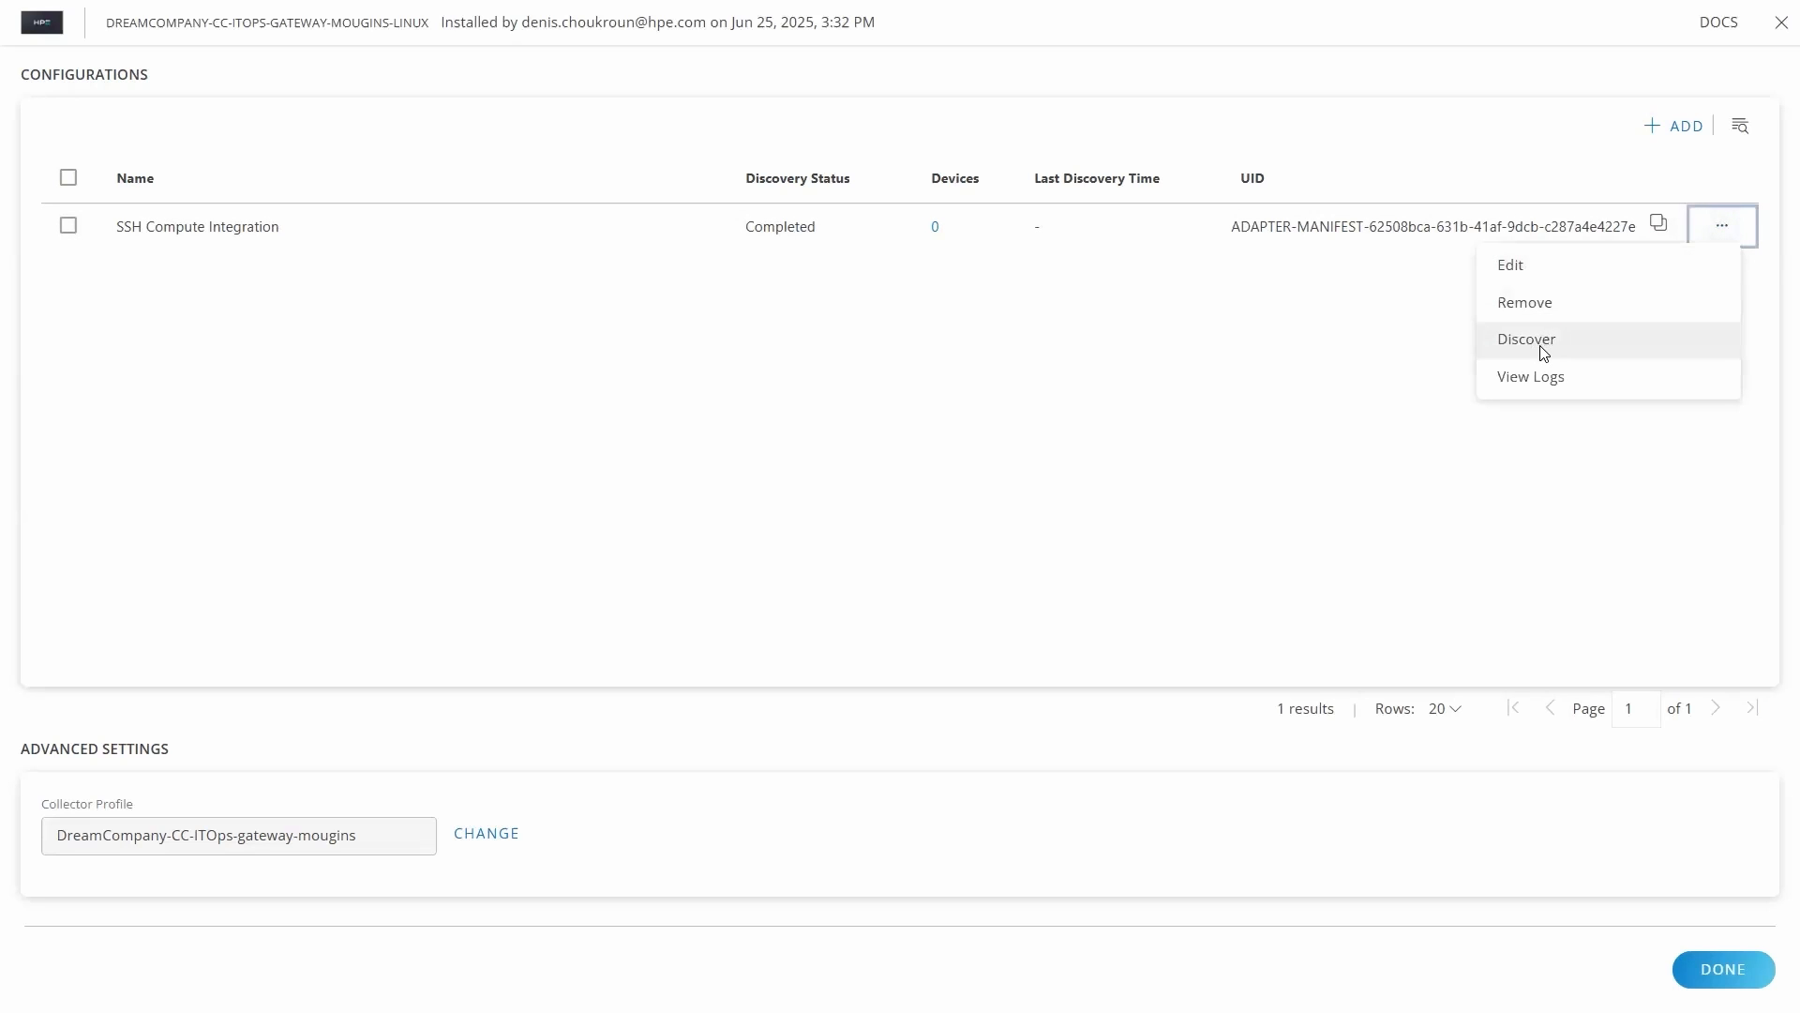
click(1544, 352)
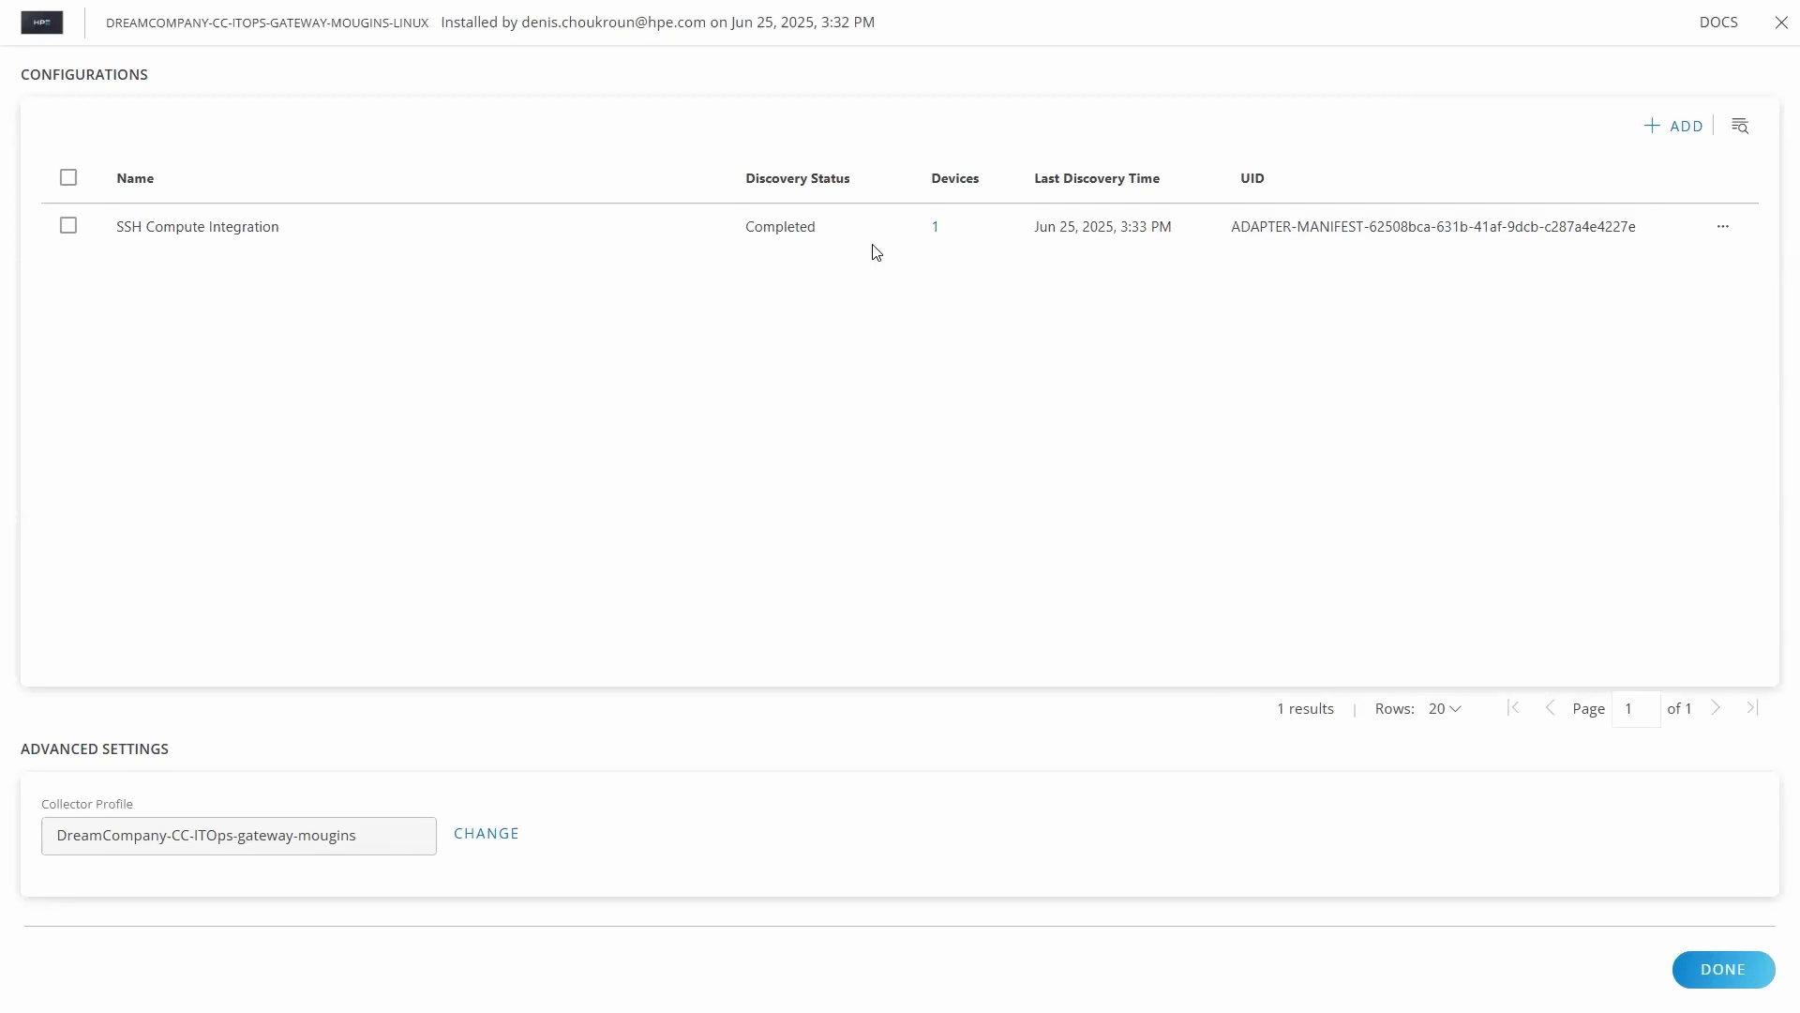
Step: Open the details of the device 16.31.86.72 discovered by SSH Compute Integration
click(939, 232)
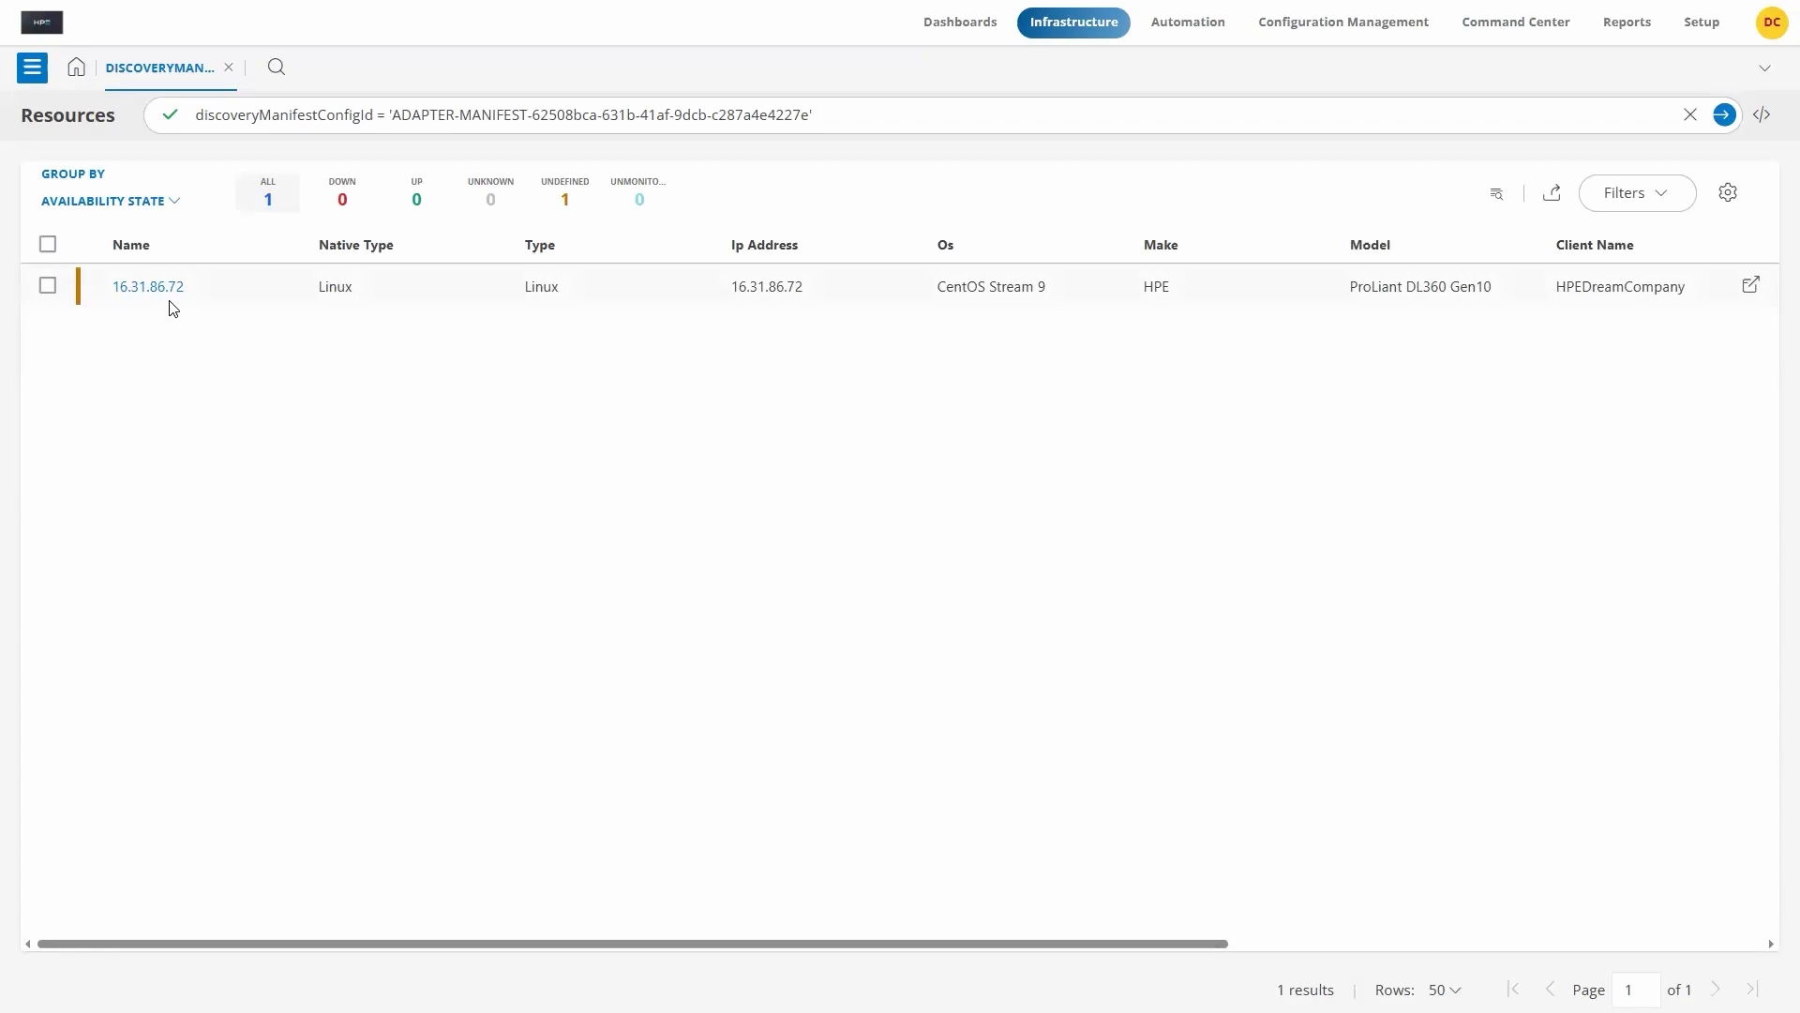
mouse_move(79, 308)
click(136, 289)
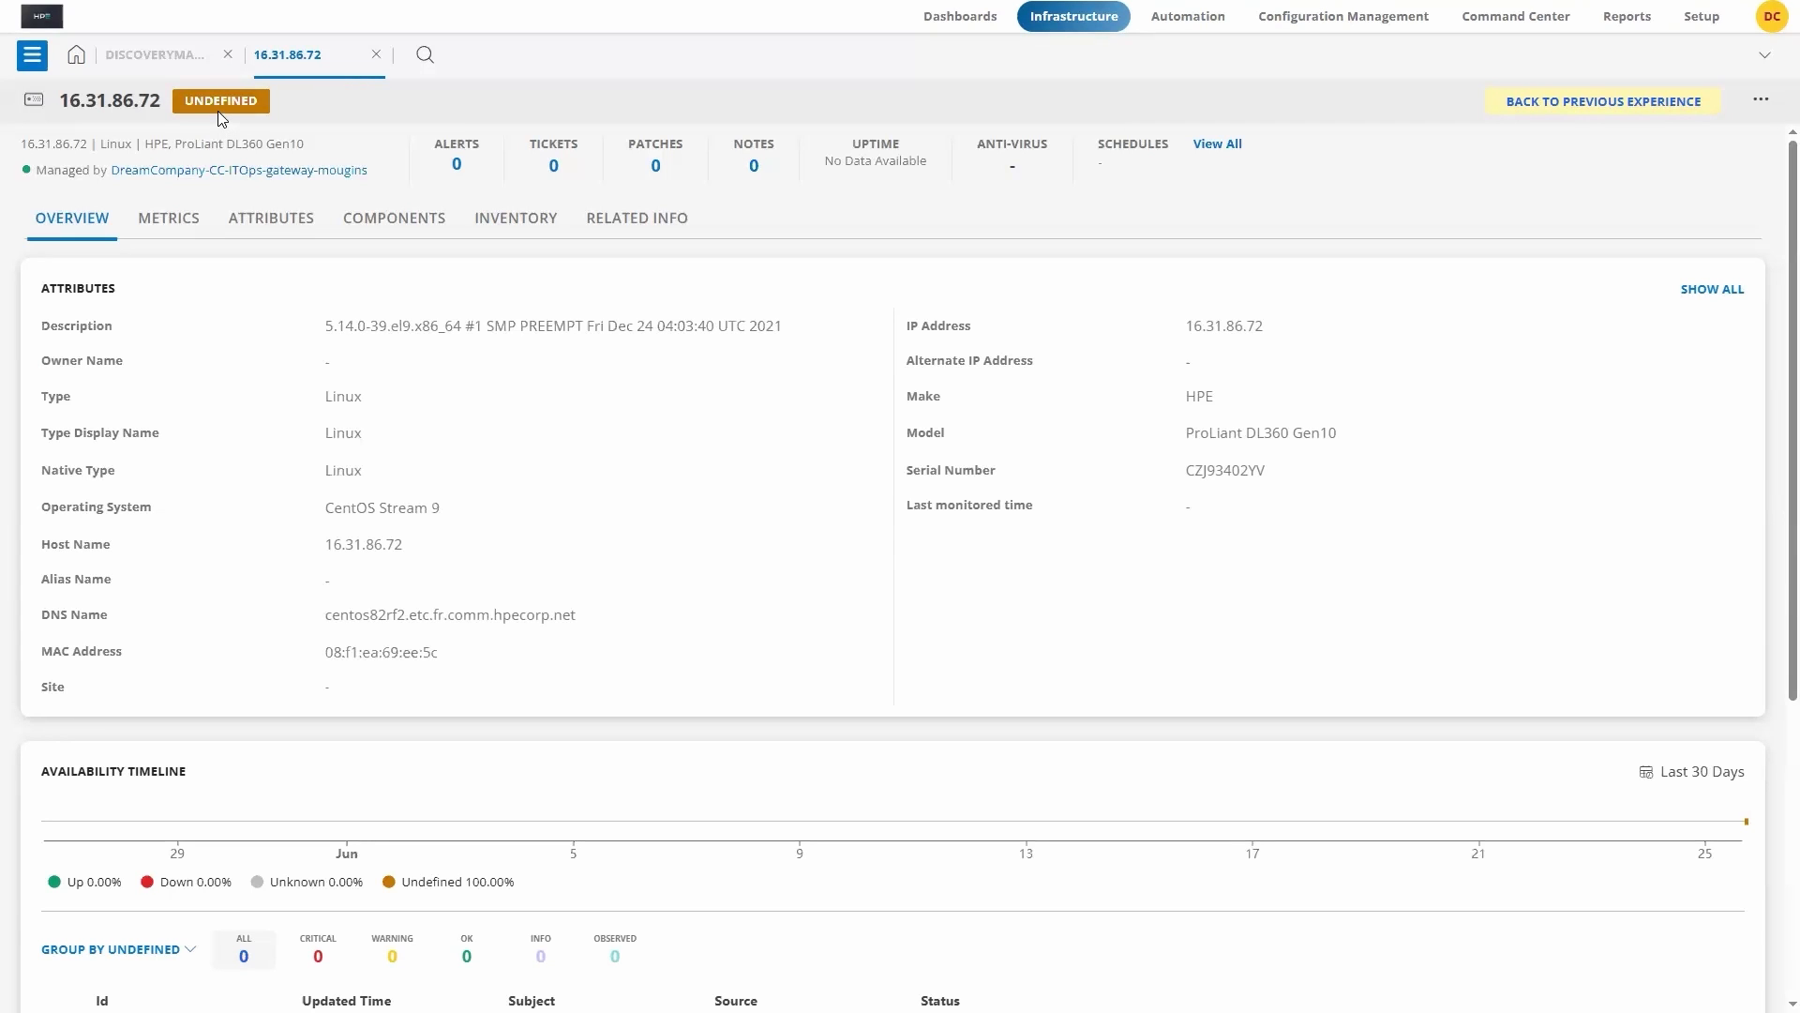
Step: Check the device's metrics, then examine the monitored metrics and assigned templates in its metric configuration and close it
click(168, 225)
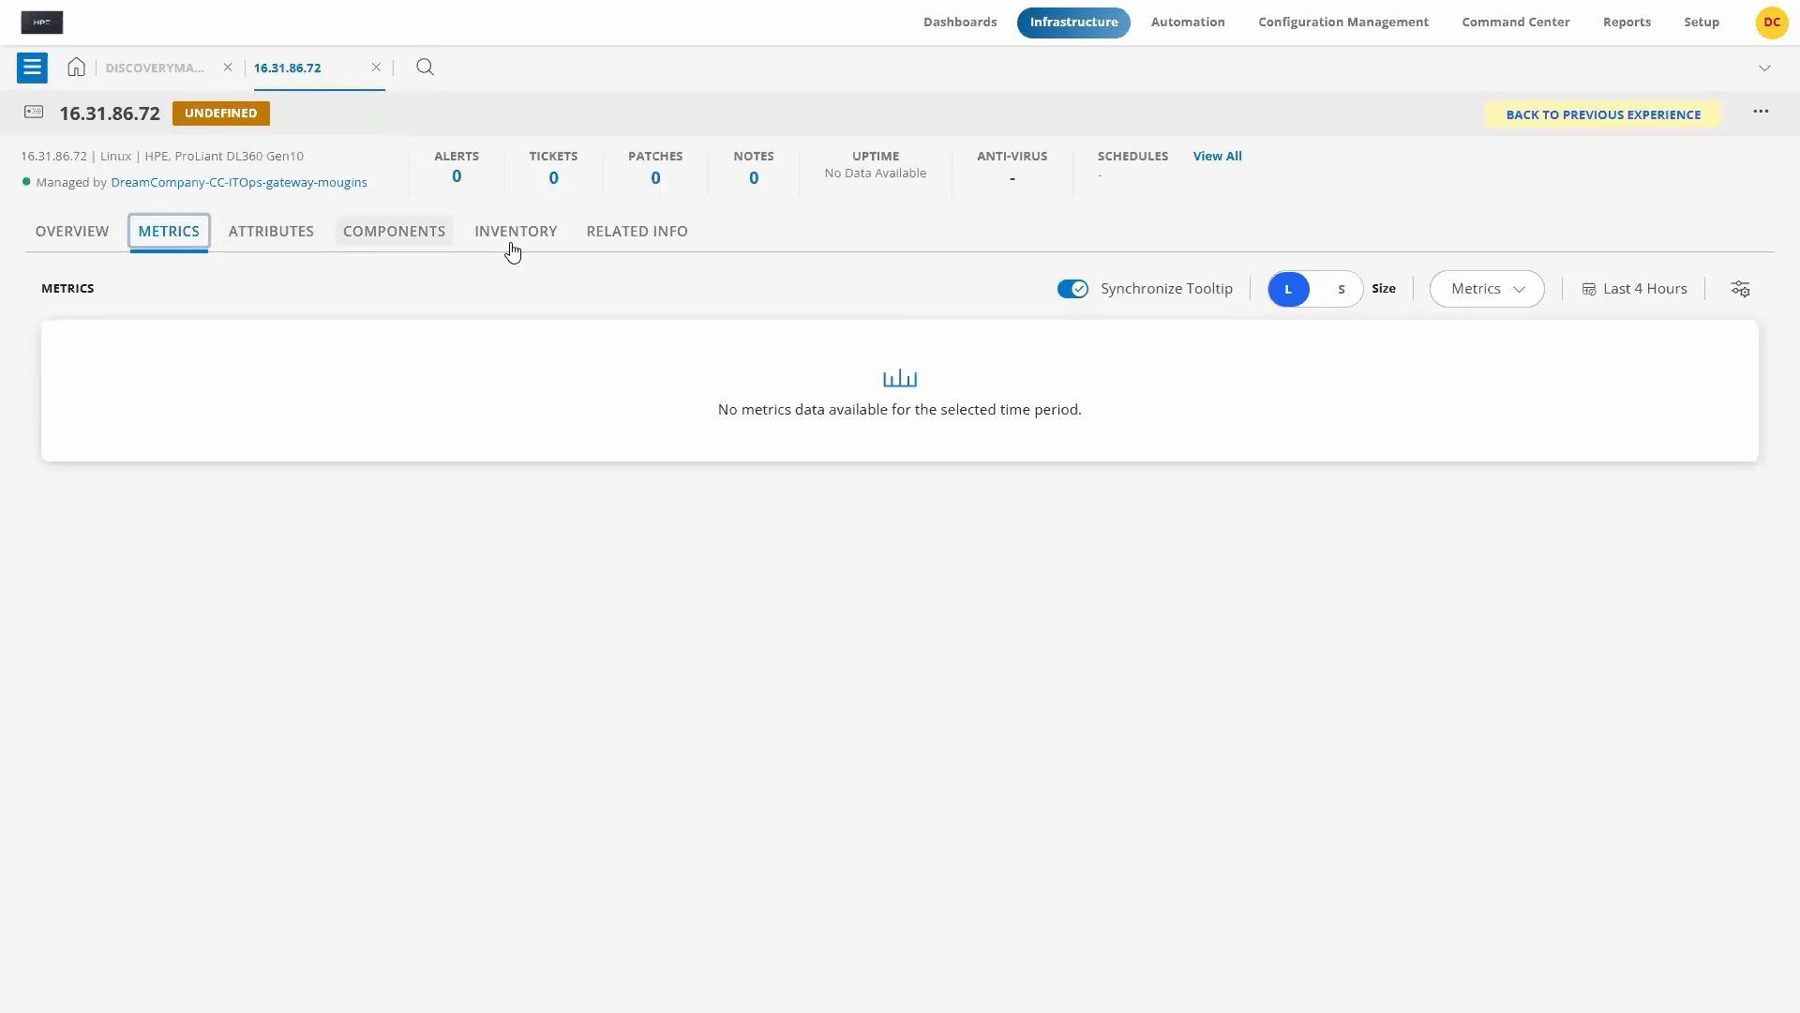
click(1741, 296)
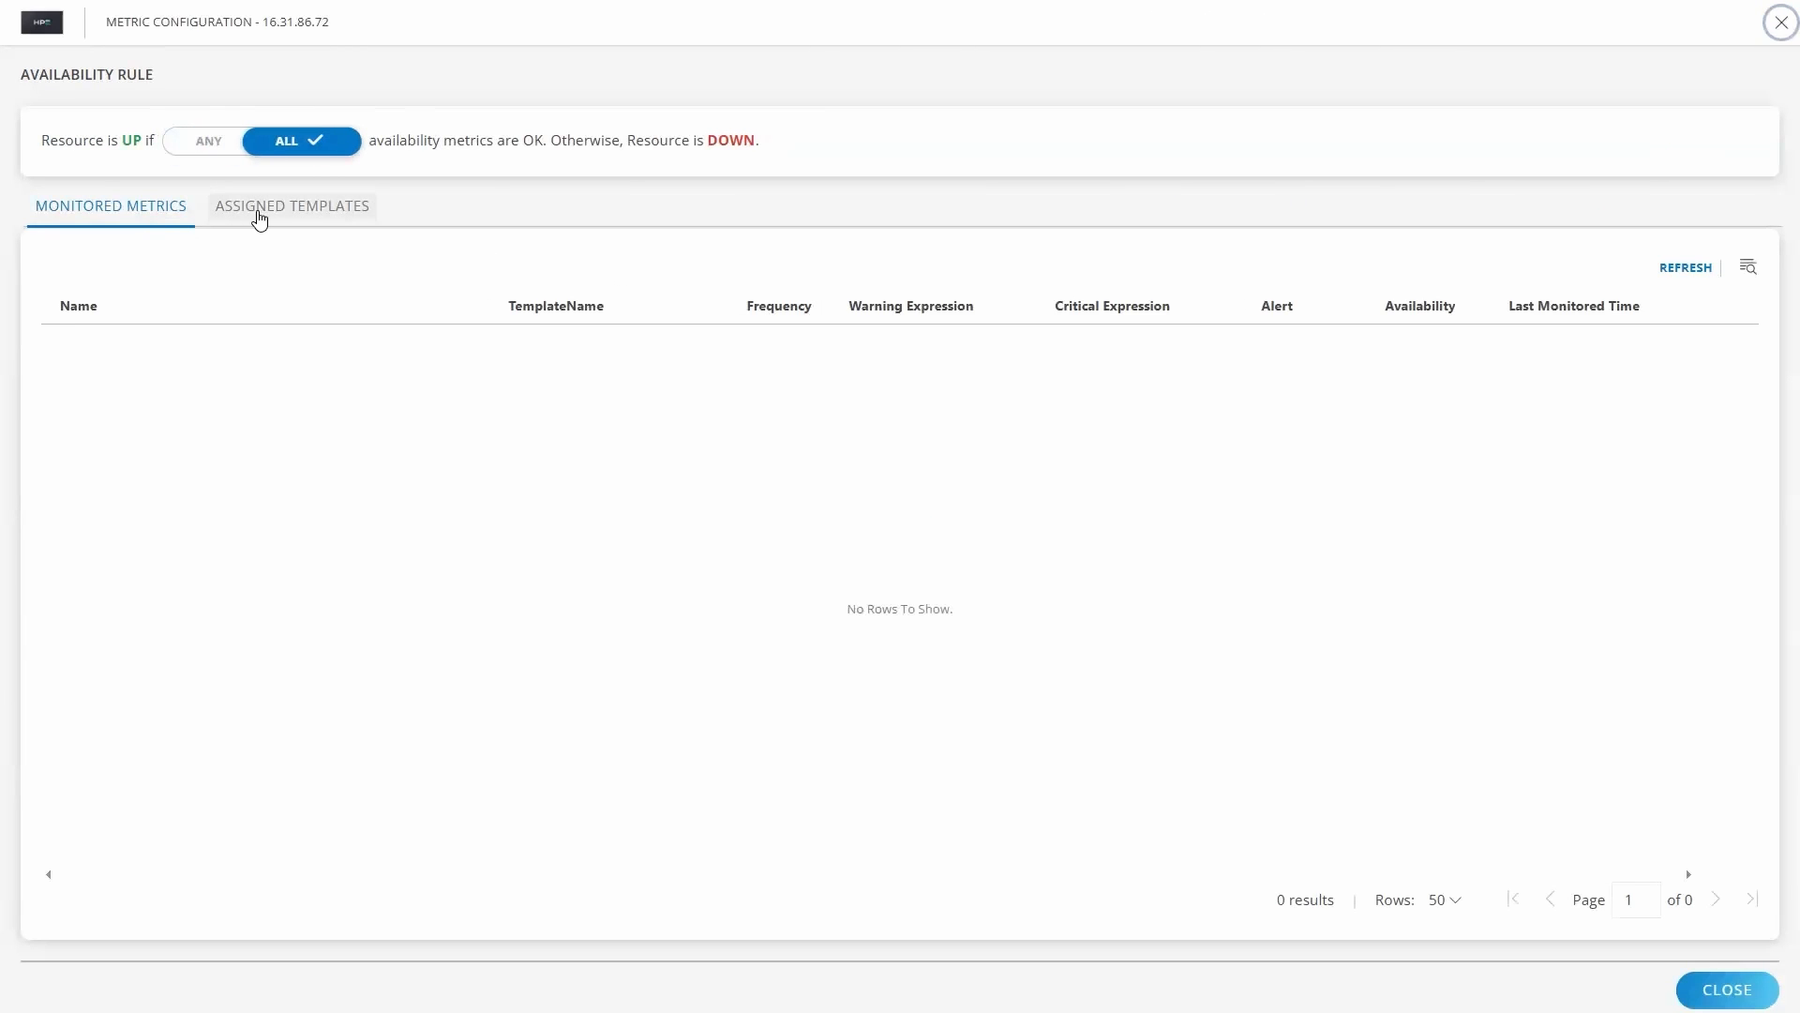
click(264, 215)
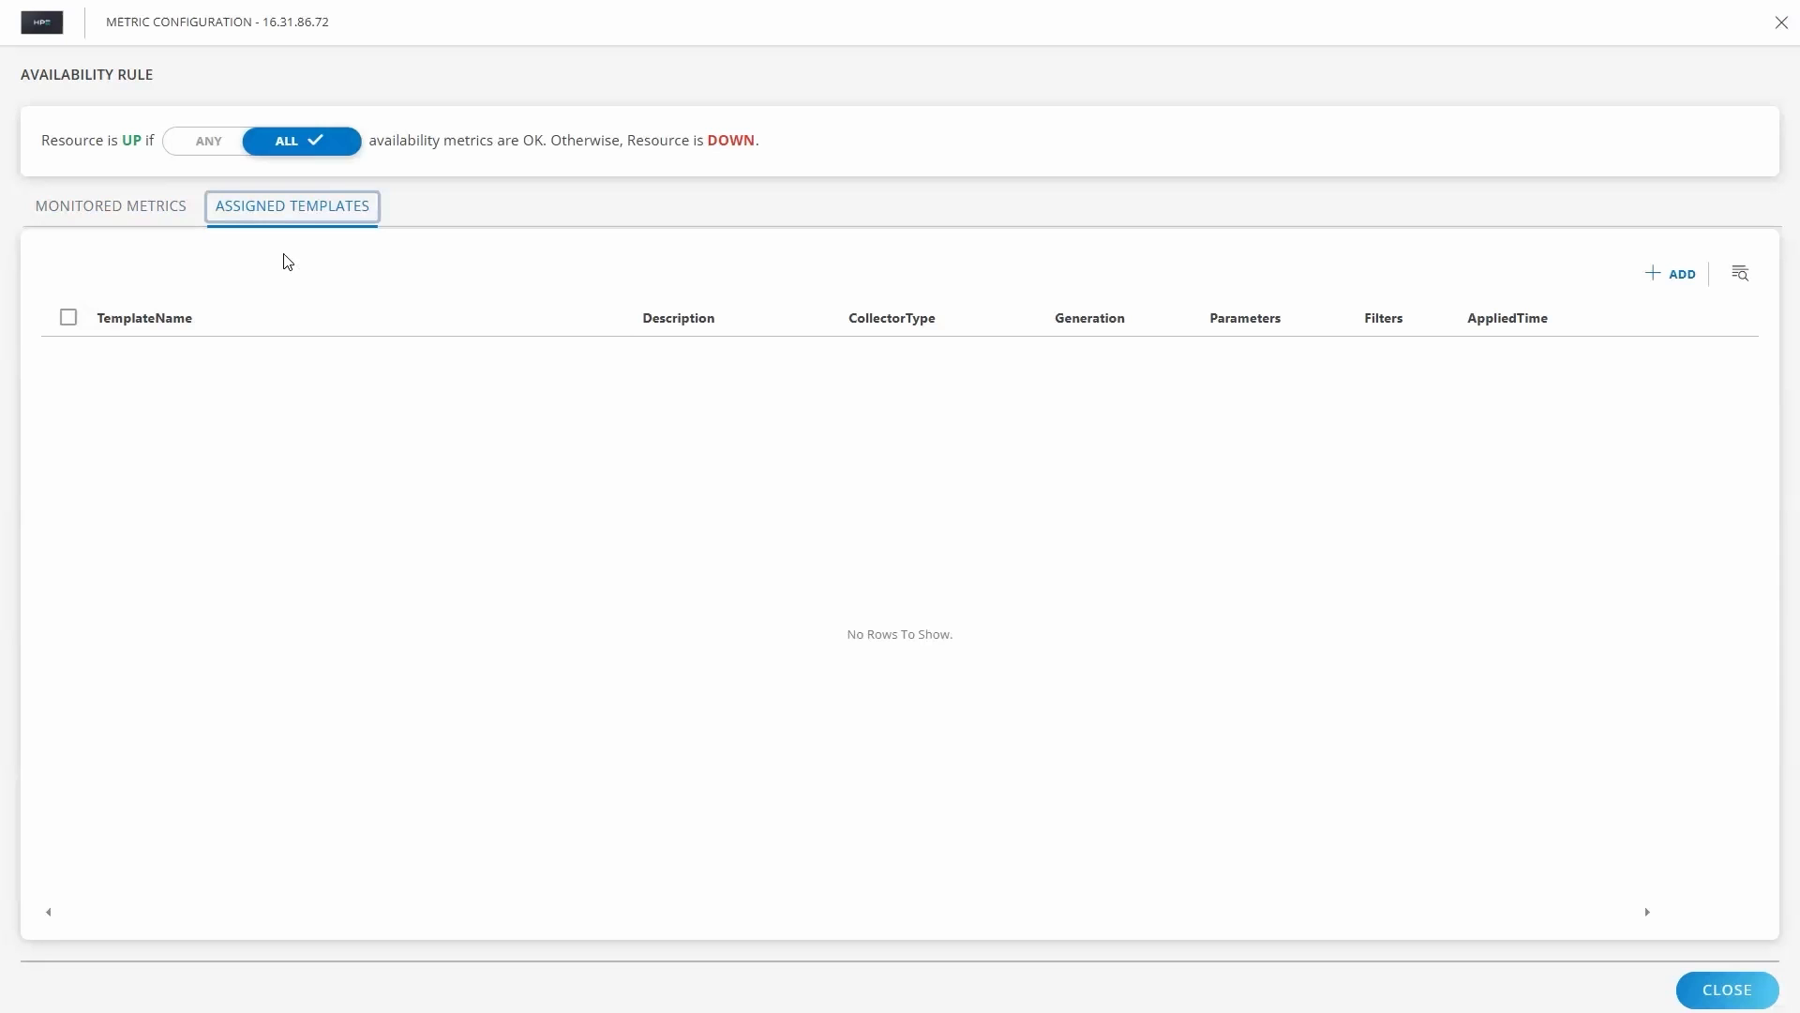
click(1727, 990)
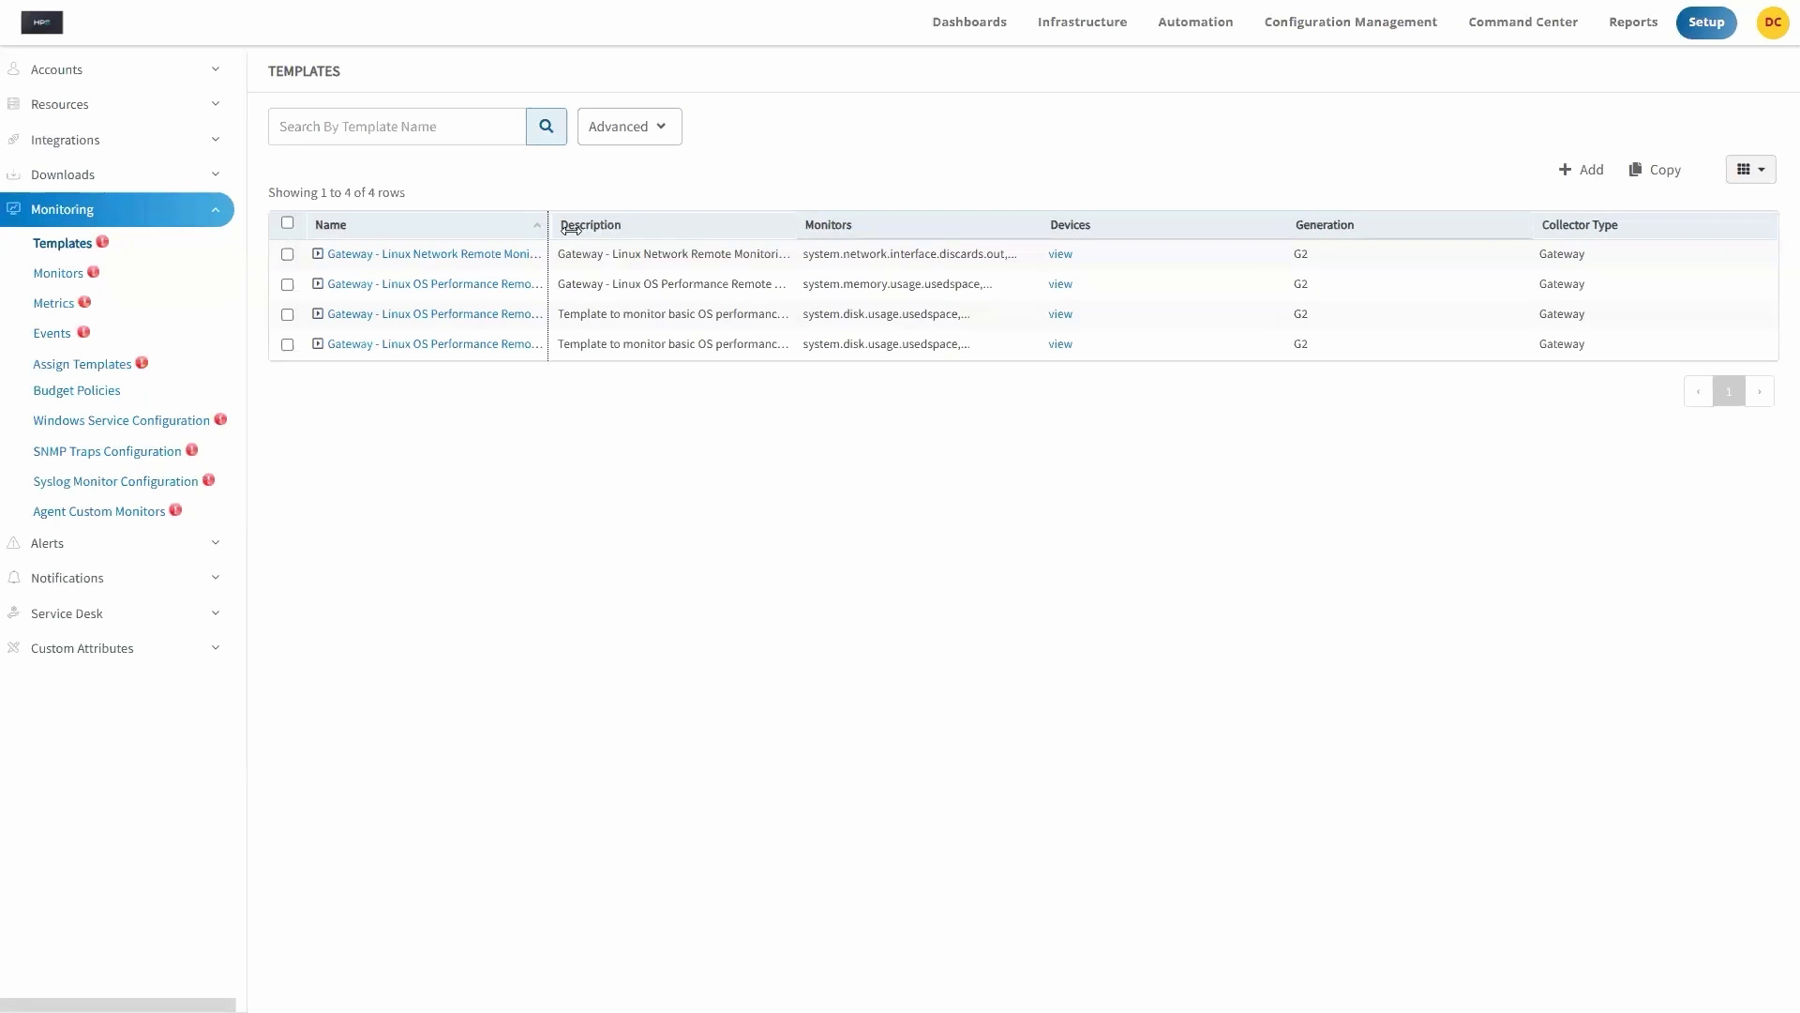
Step: Widen the template Name column, then select and expand Gateway - Linux OS Performance Remote Monitoring - v3 to review its metrics and thresholds
drag(571, 228, 708, 228)
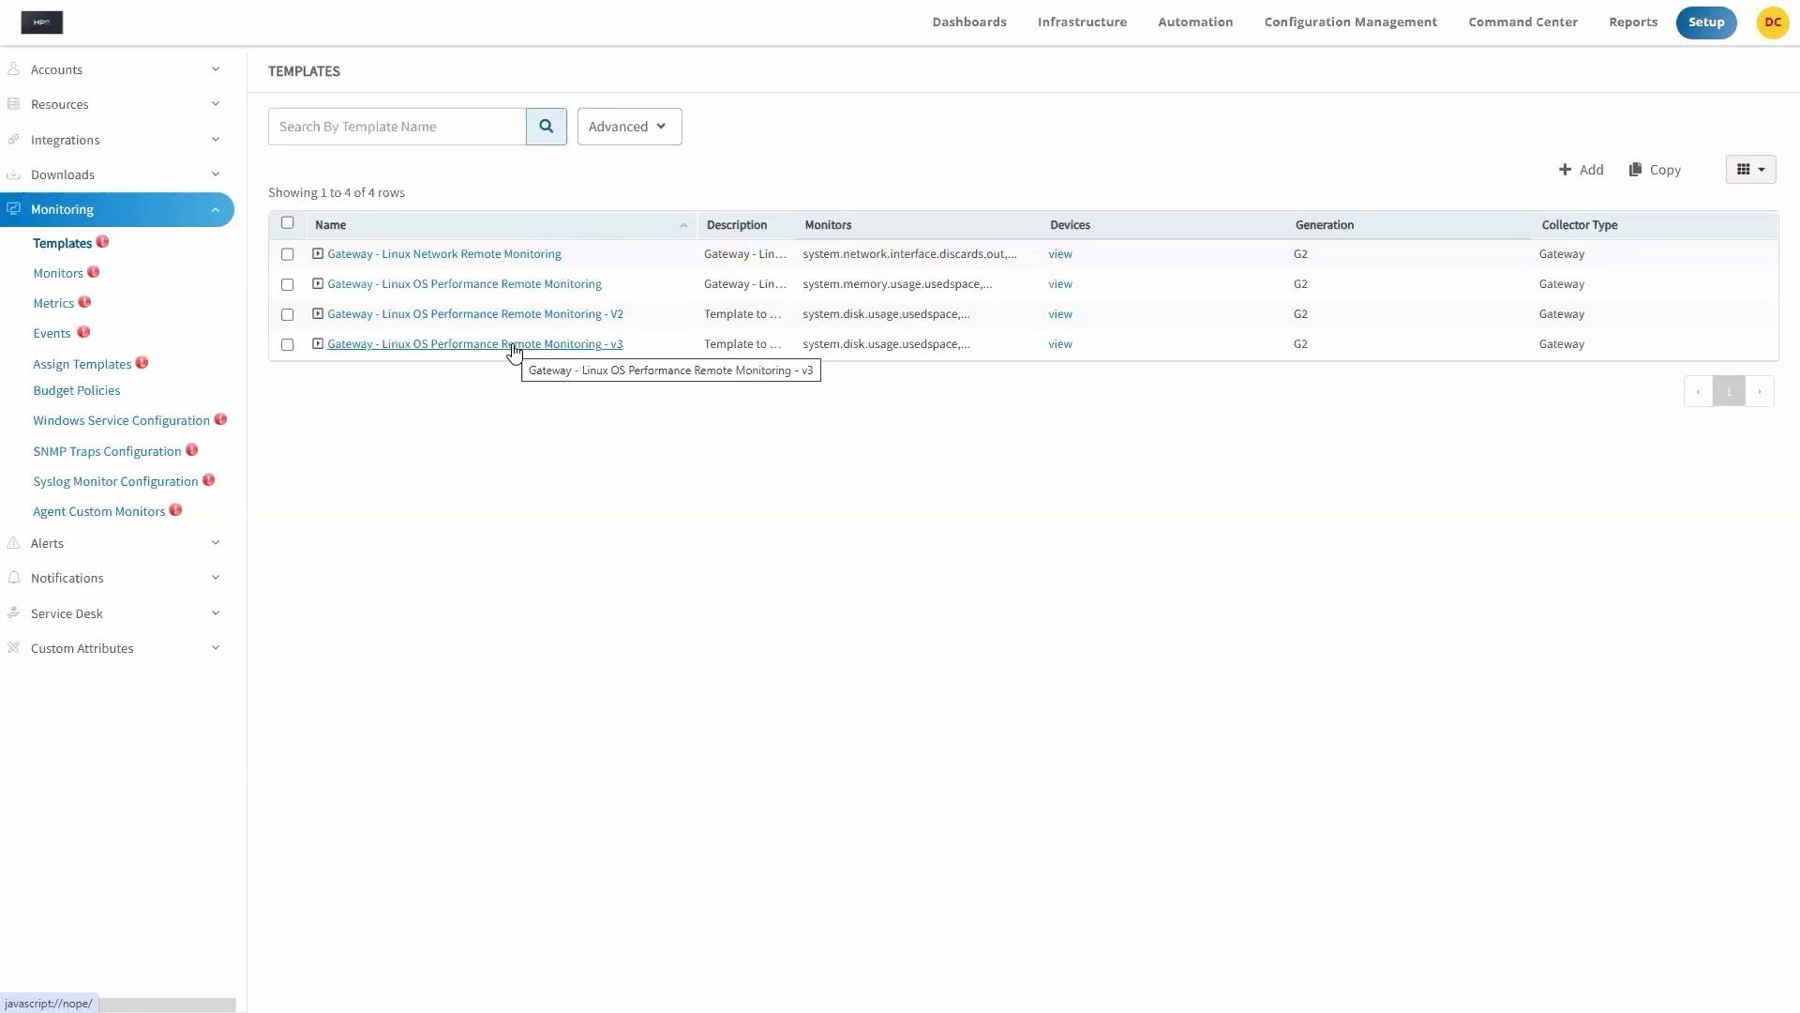
click(316, 345)
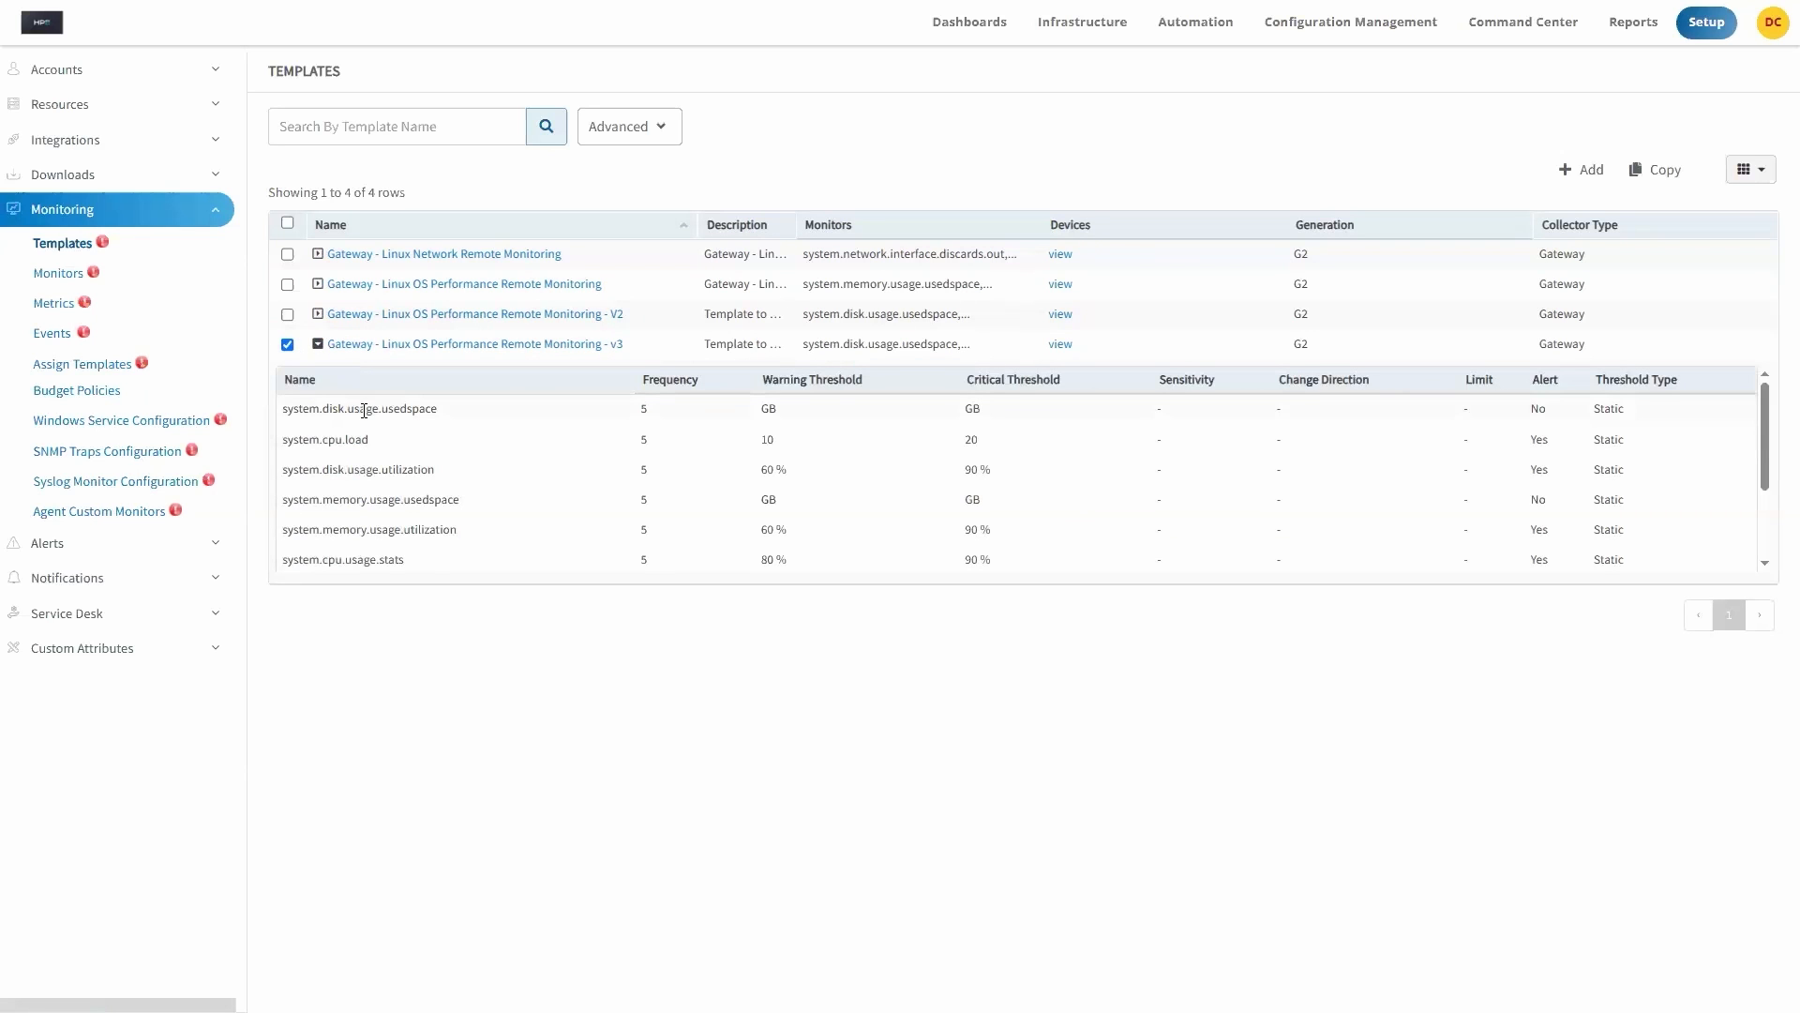
scroll(364, 409, down, 4)
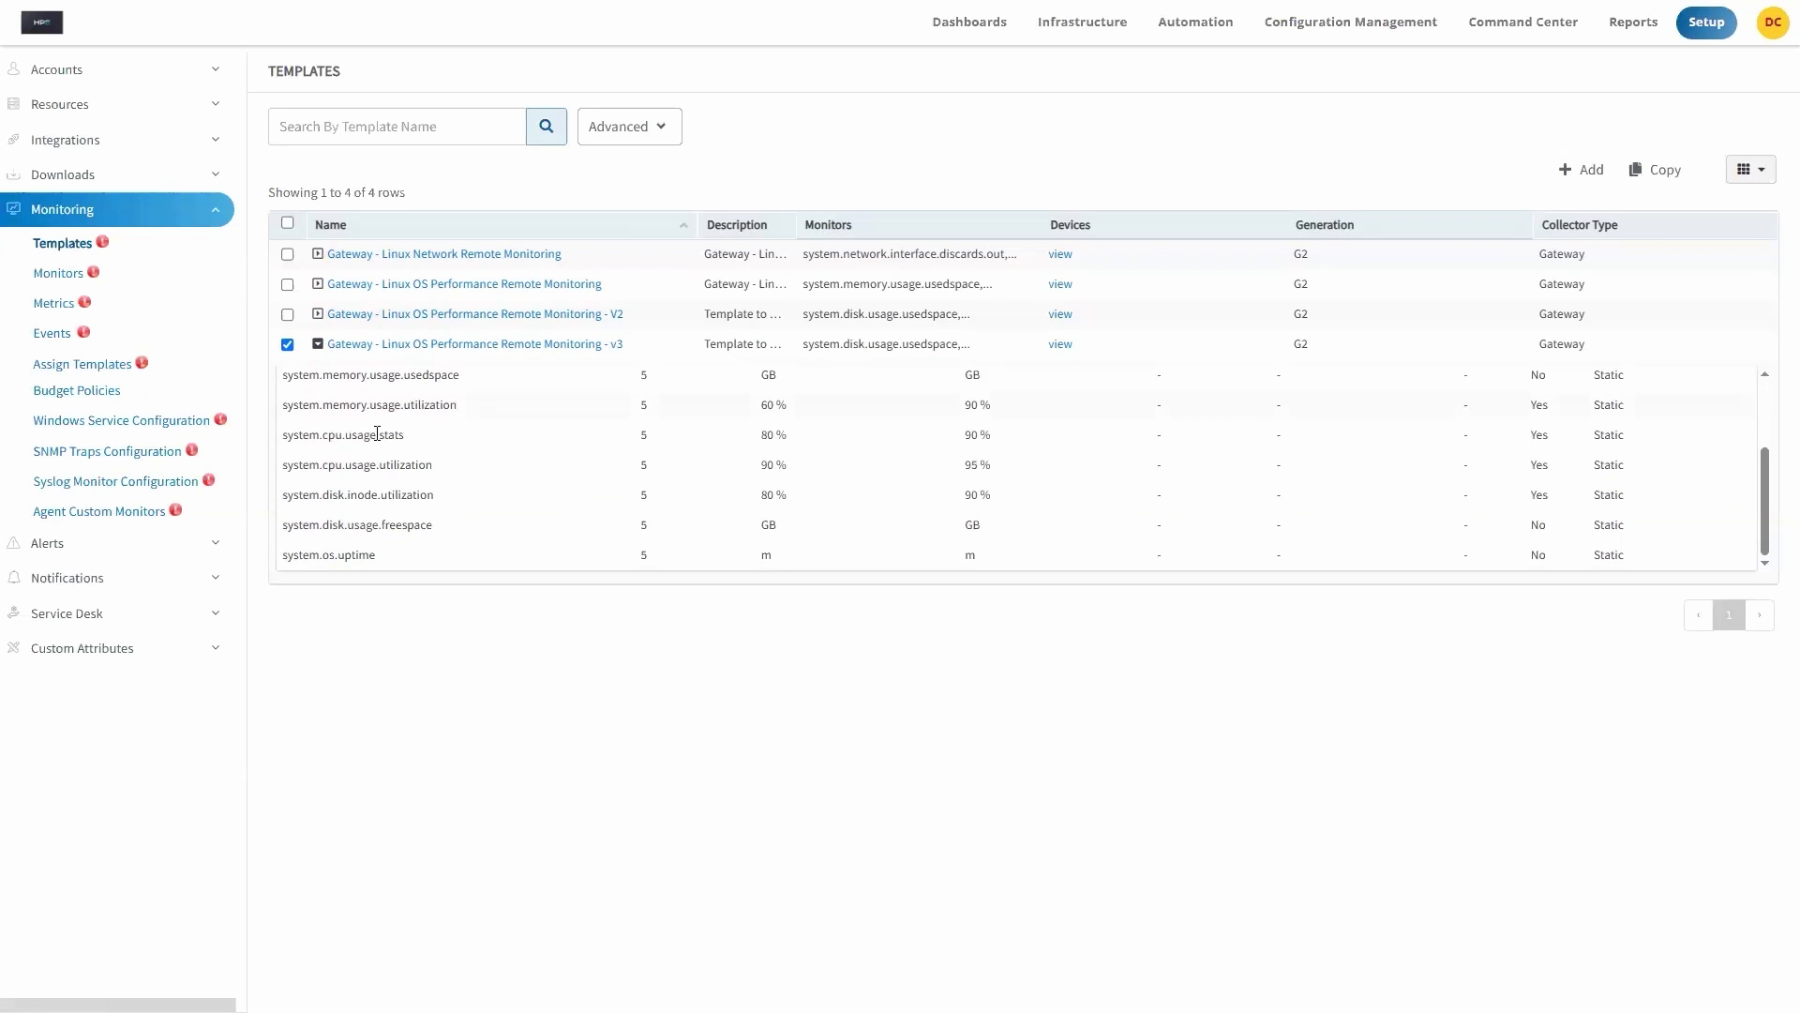
scroll(384, 468, up, 4)
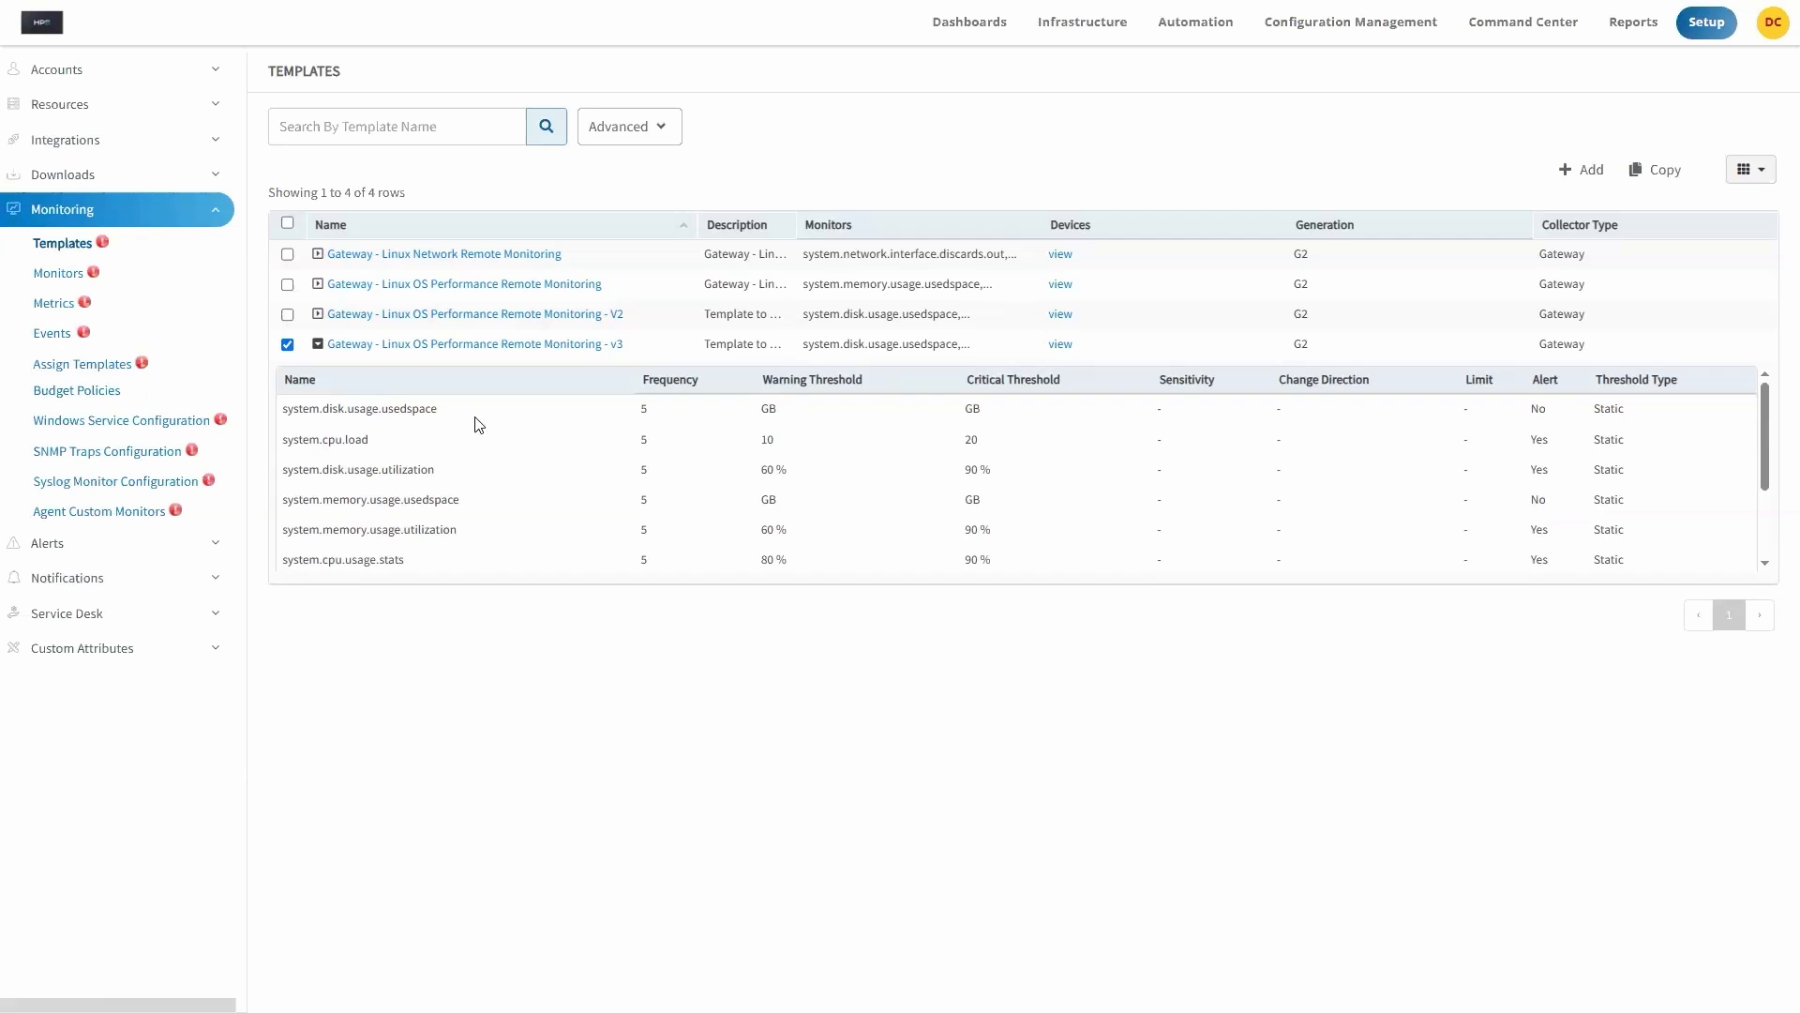
Step: Duplicate the selected v3 monitoring template under the name HPEDreamCompany-Agentless-Linux-Performance
click(1652, 177)
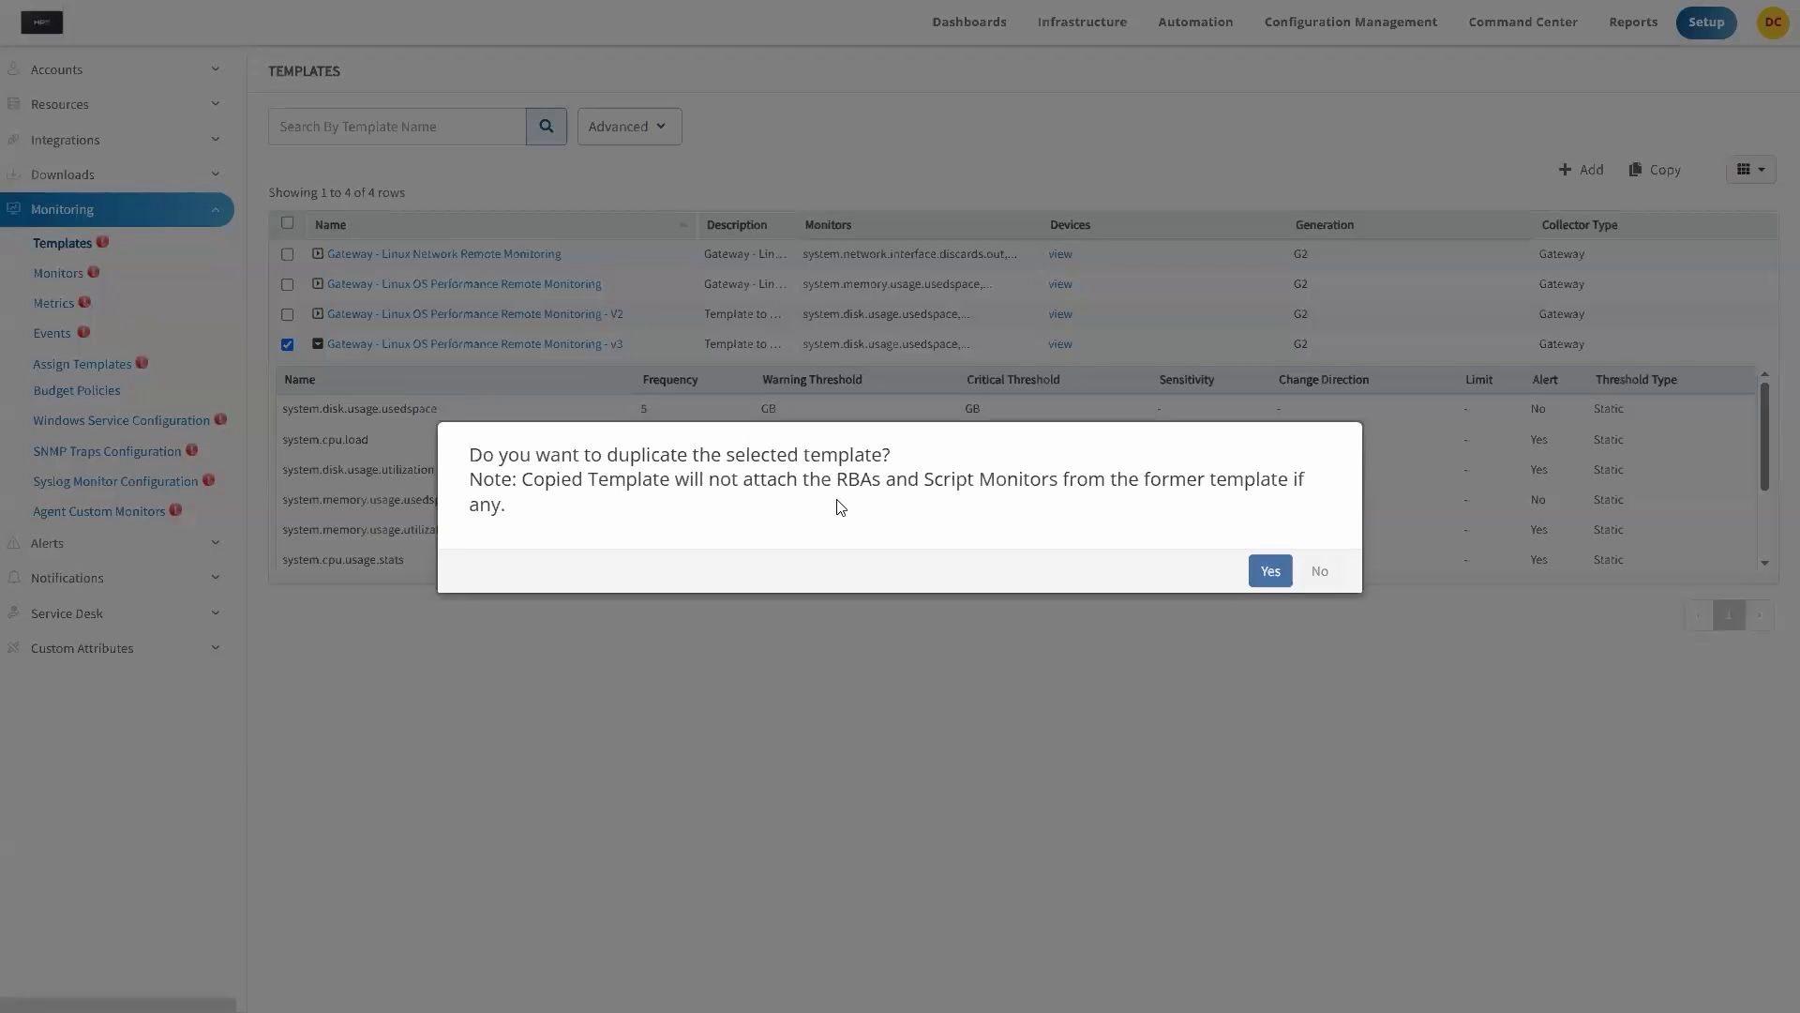
click(1272, 580)
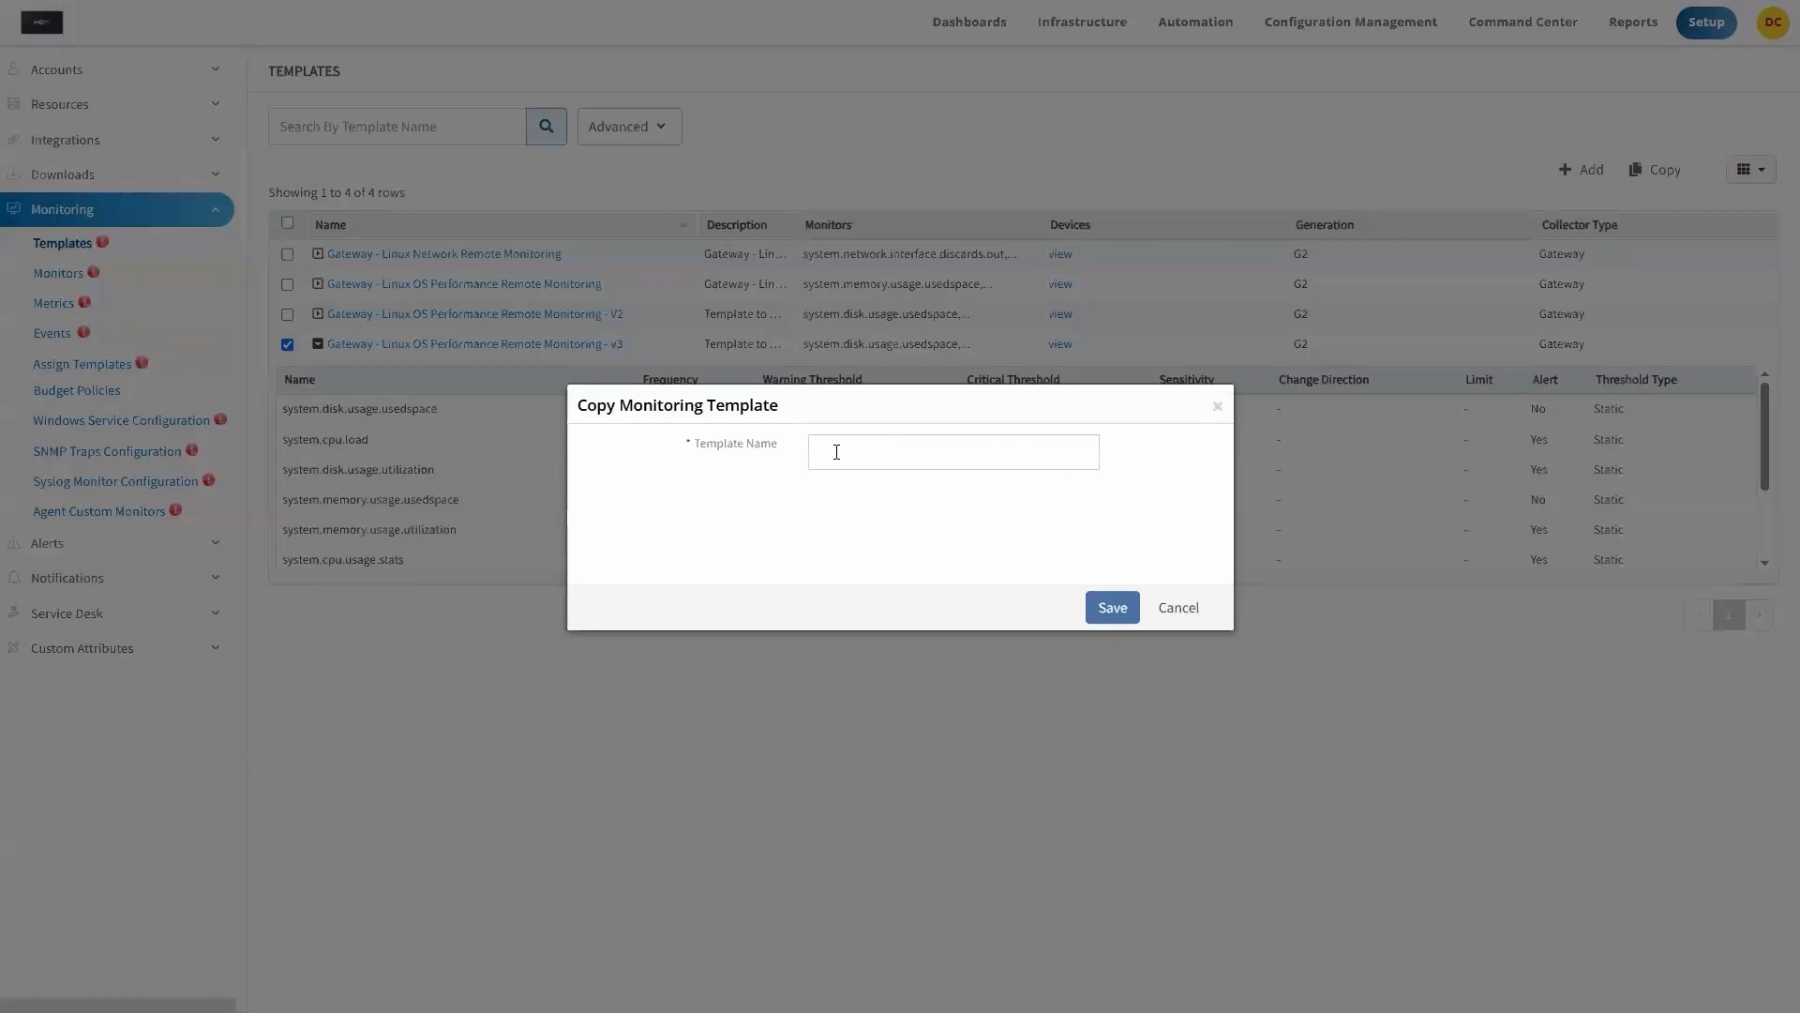
click(837, 452)
key(ctrl+v)
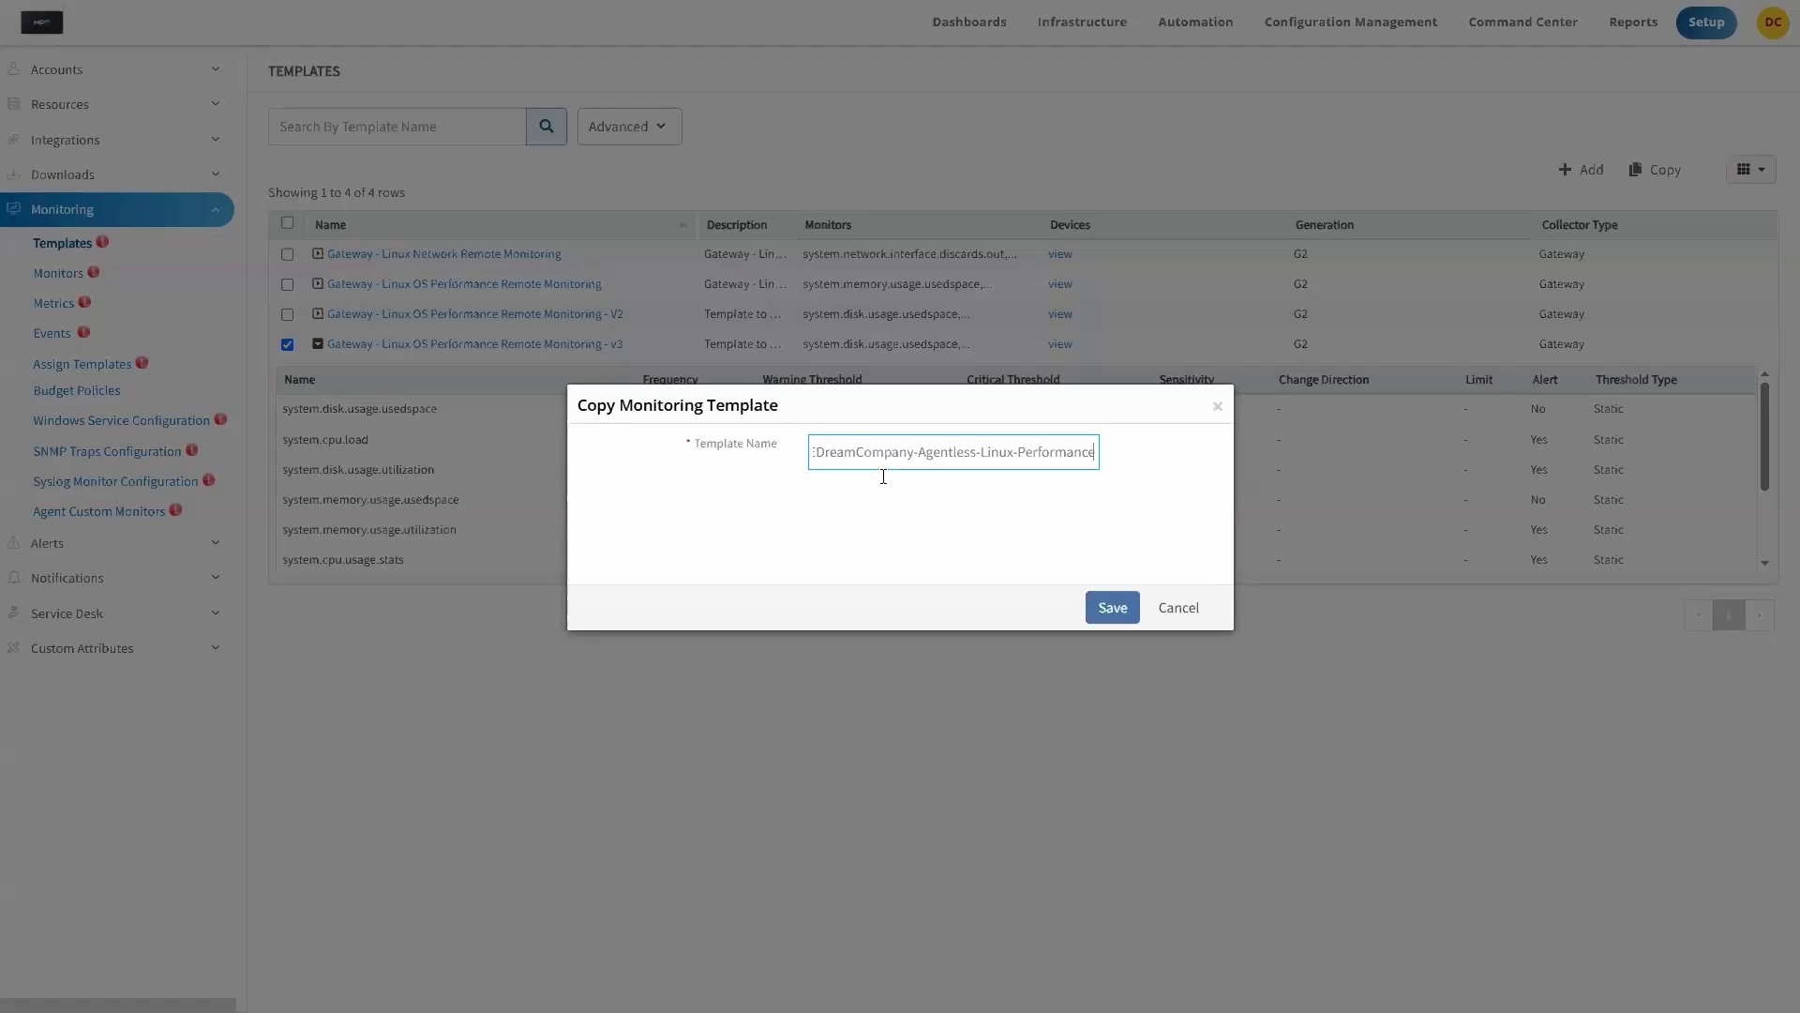
click(1113, 608)
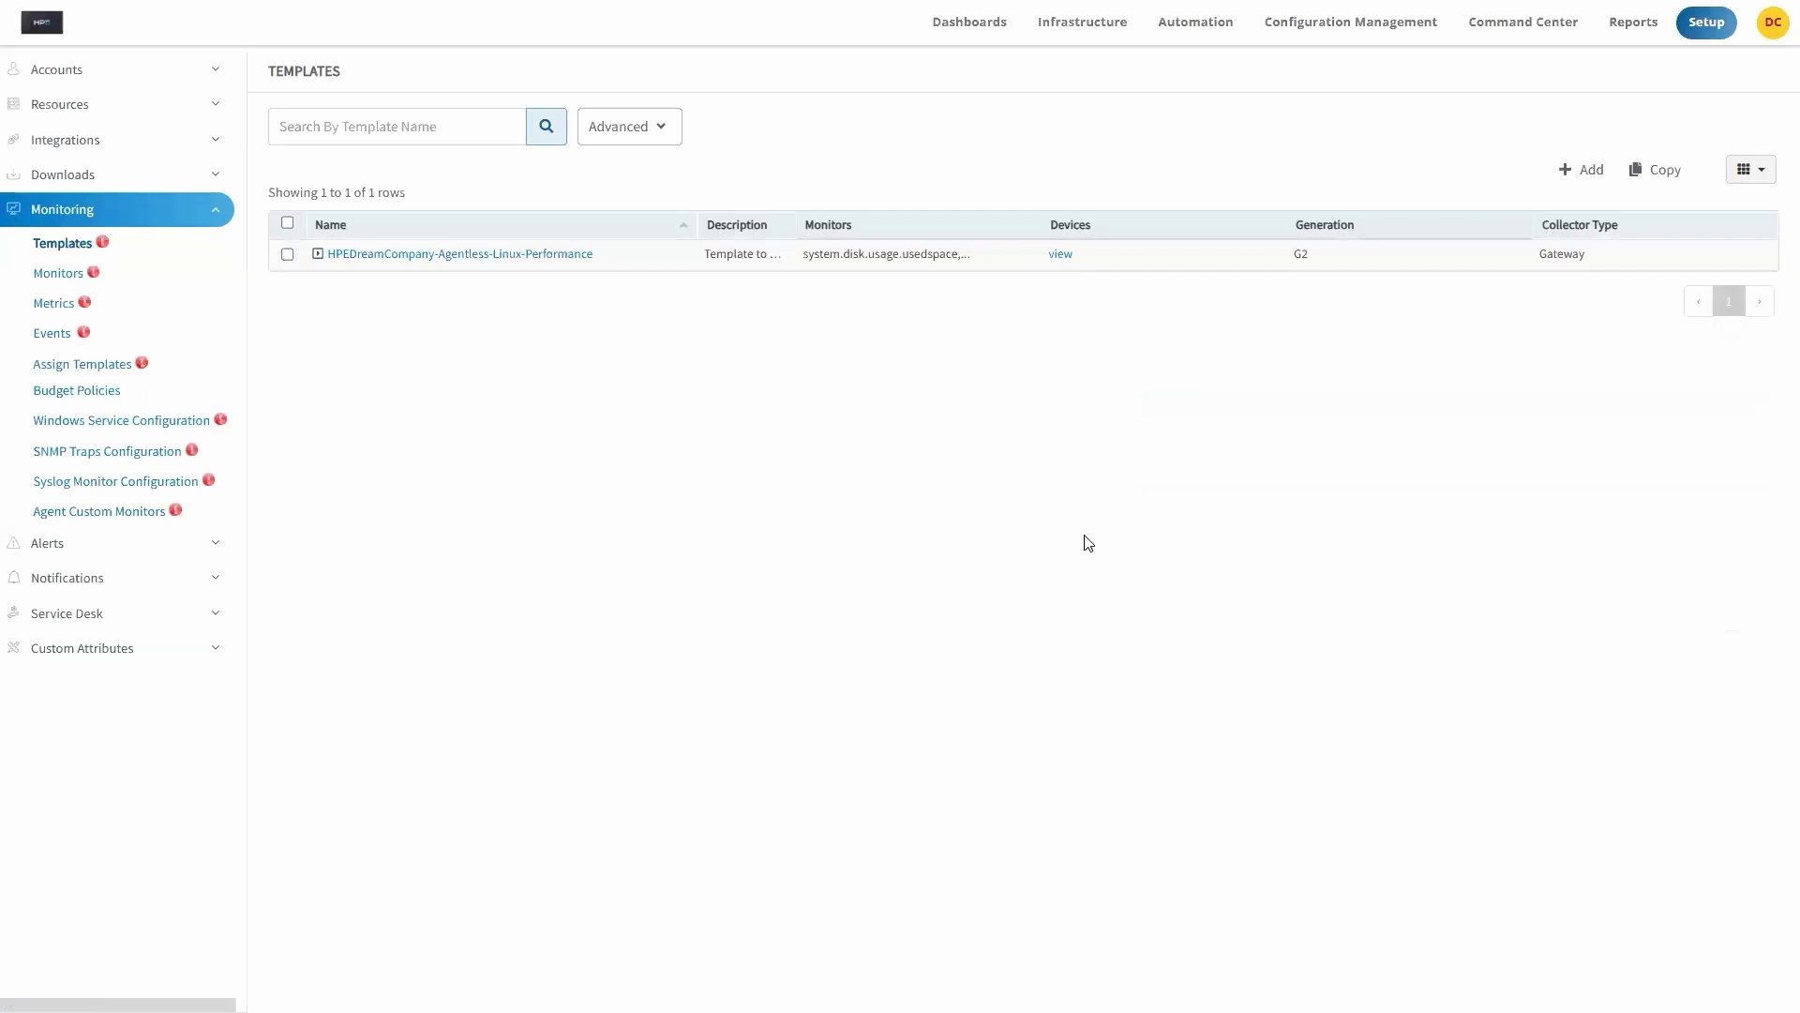
Step: Open the HPEDreamCompany-Agentless-Linux-Performance template for editing, keep its general properties, and proceed to its monitors
click(429, 253)
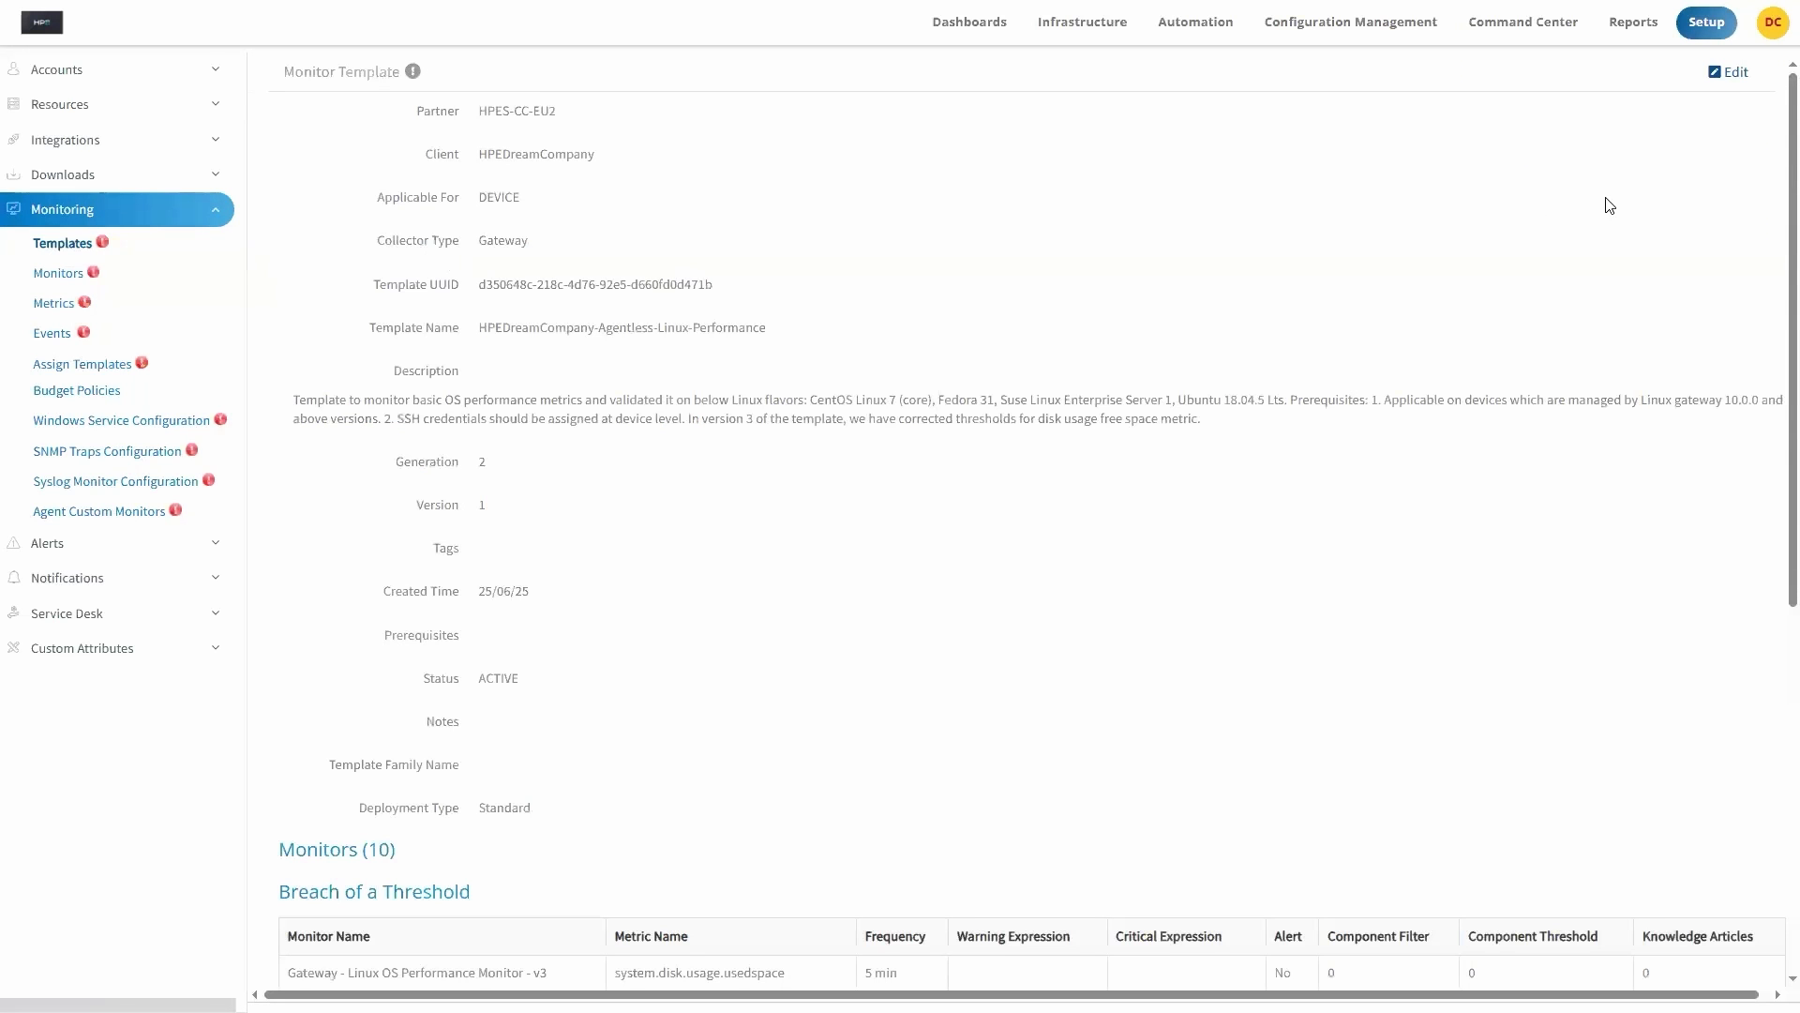
click(1734, 73)
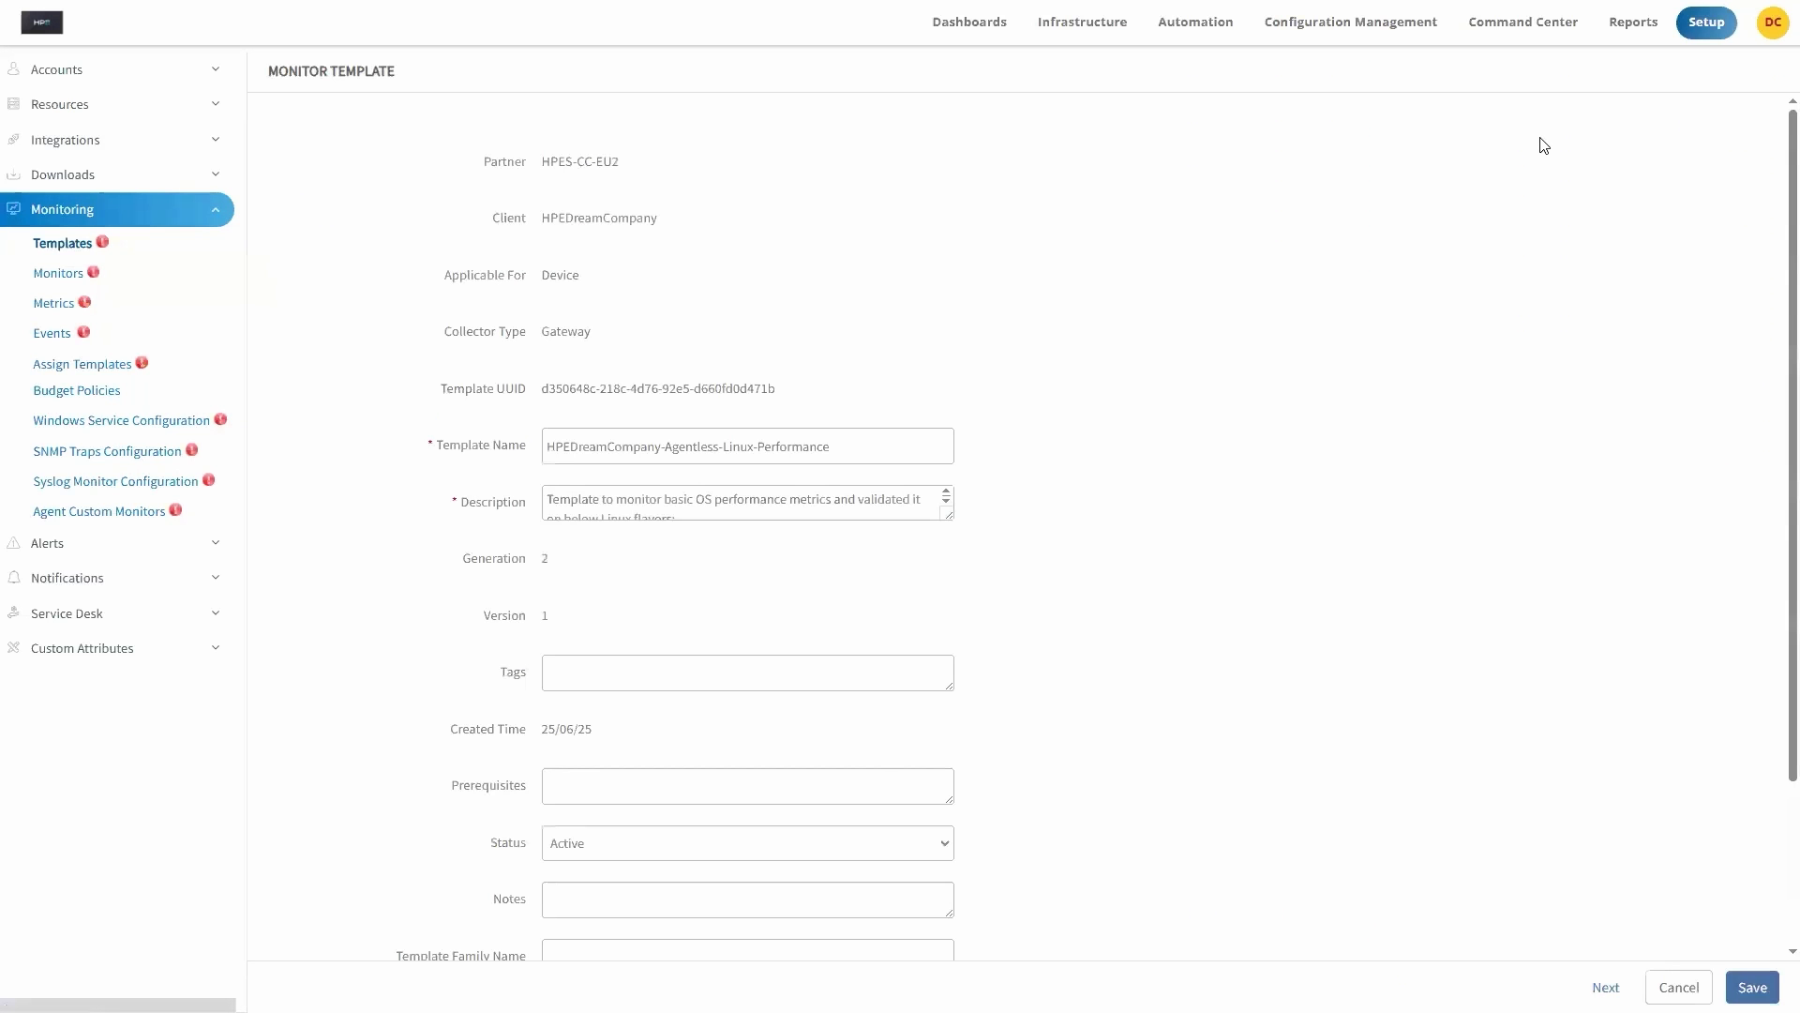
scroll(1069, 375, down, 2)
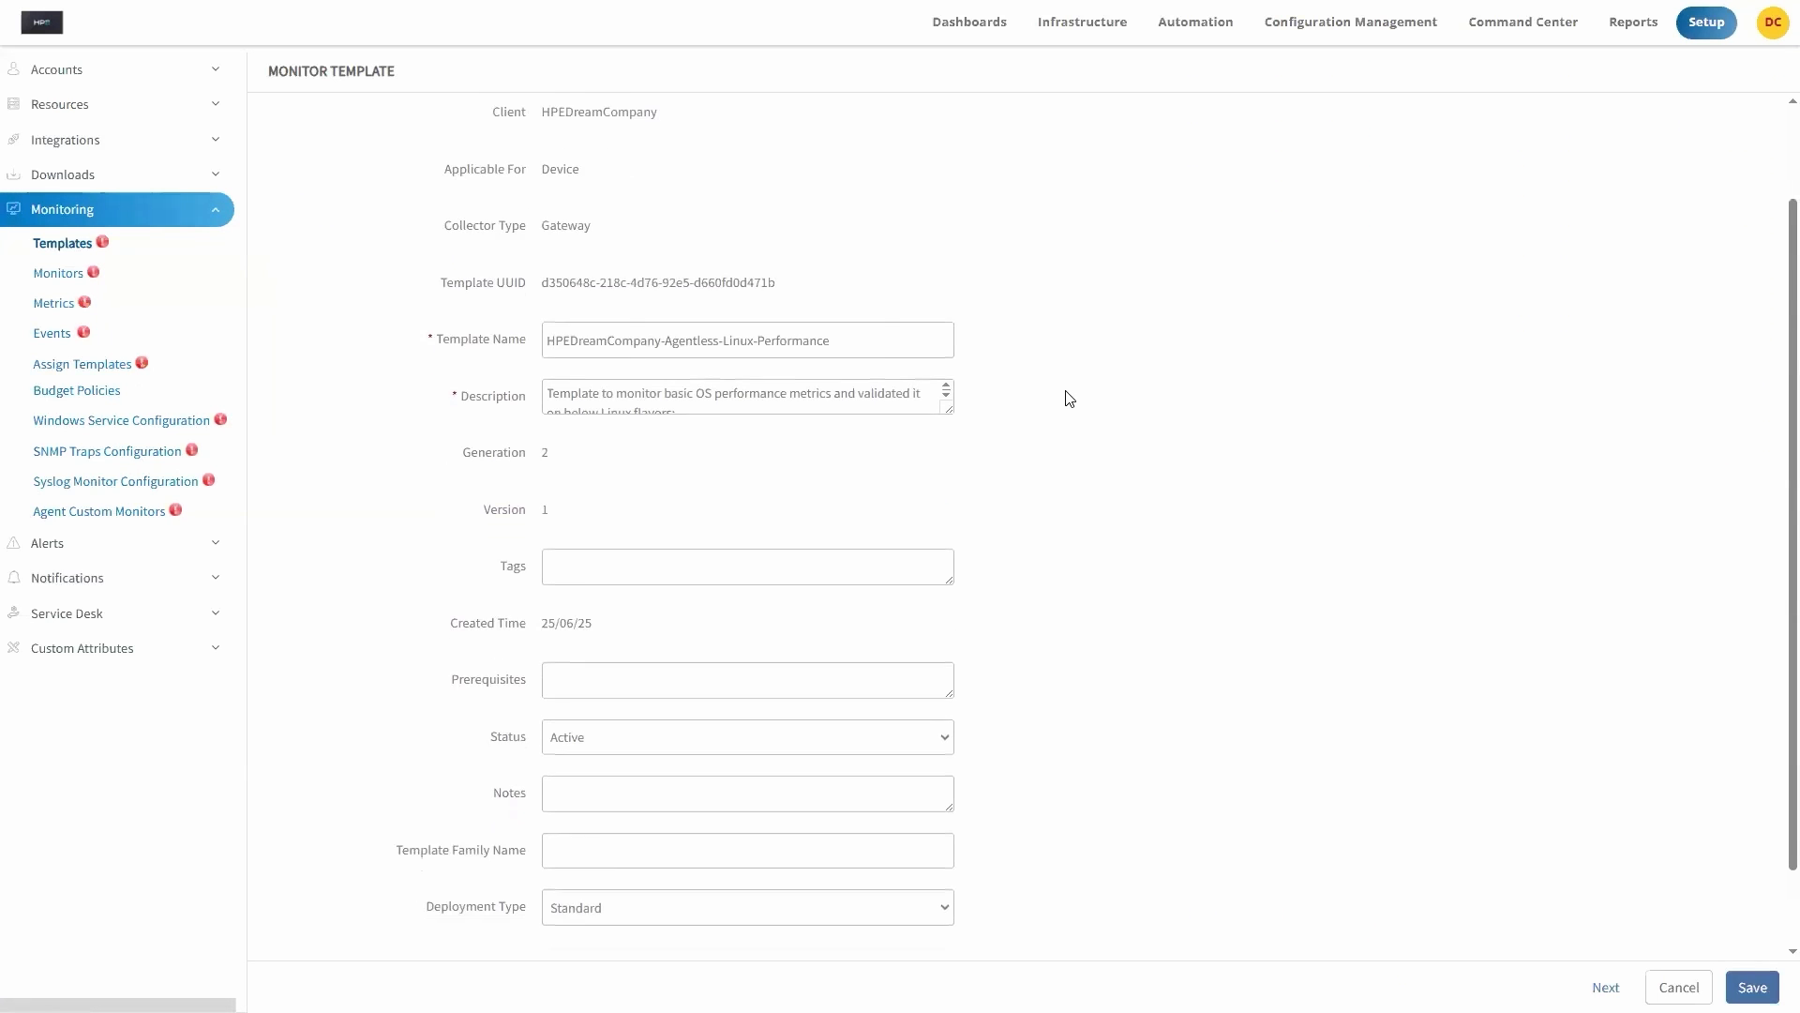
scroll(1068, 399, down, 2)
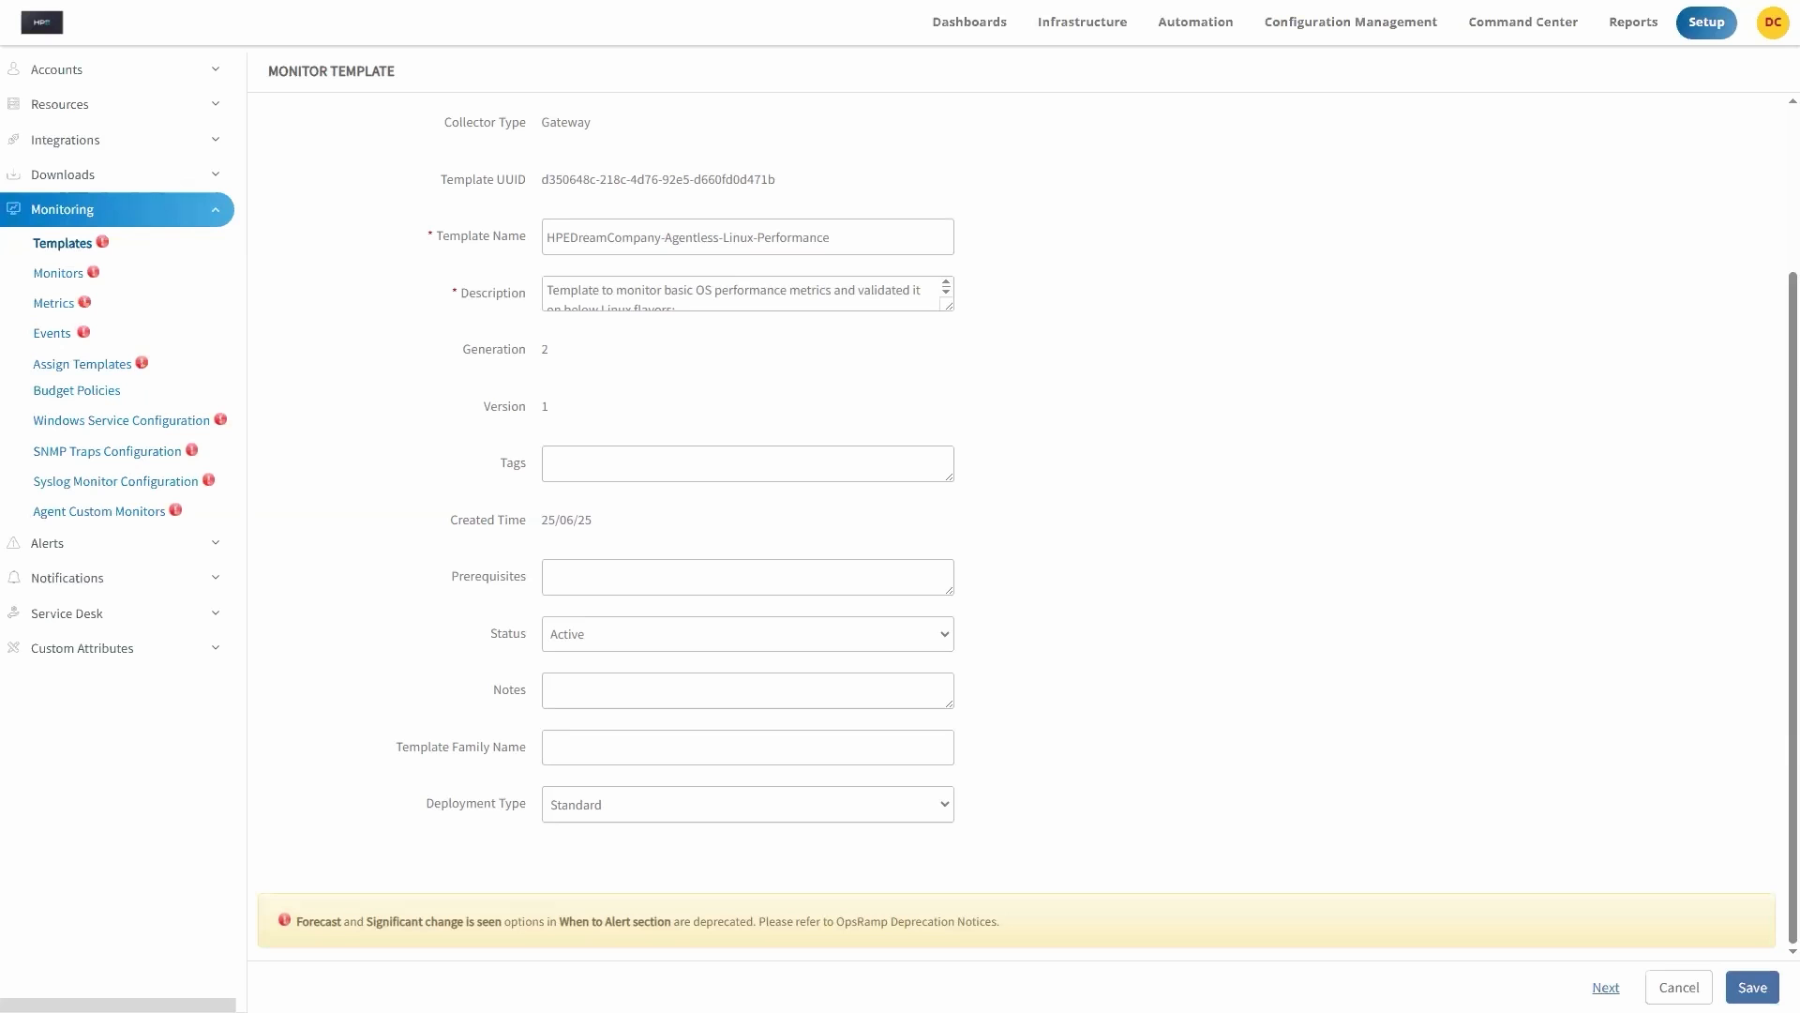
click(1605, 988)
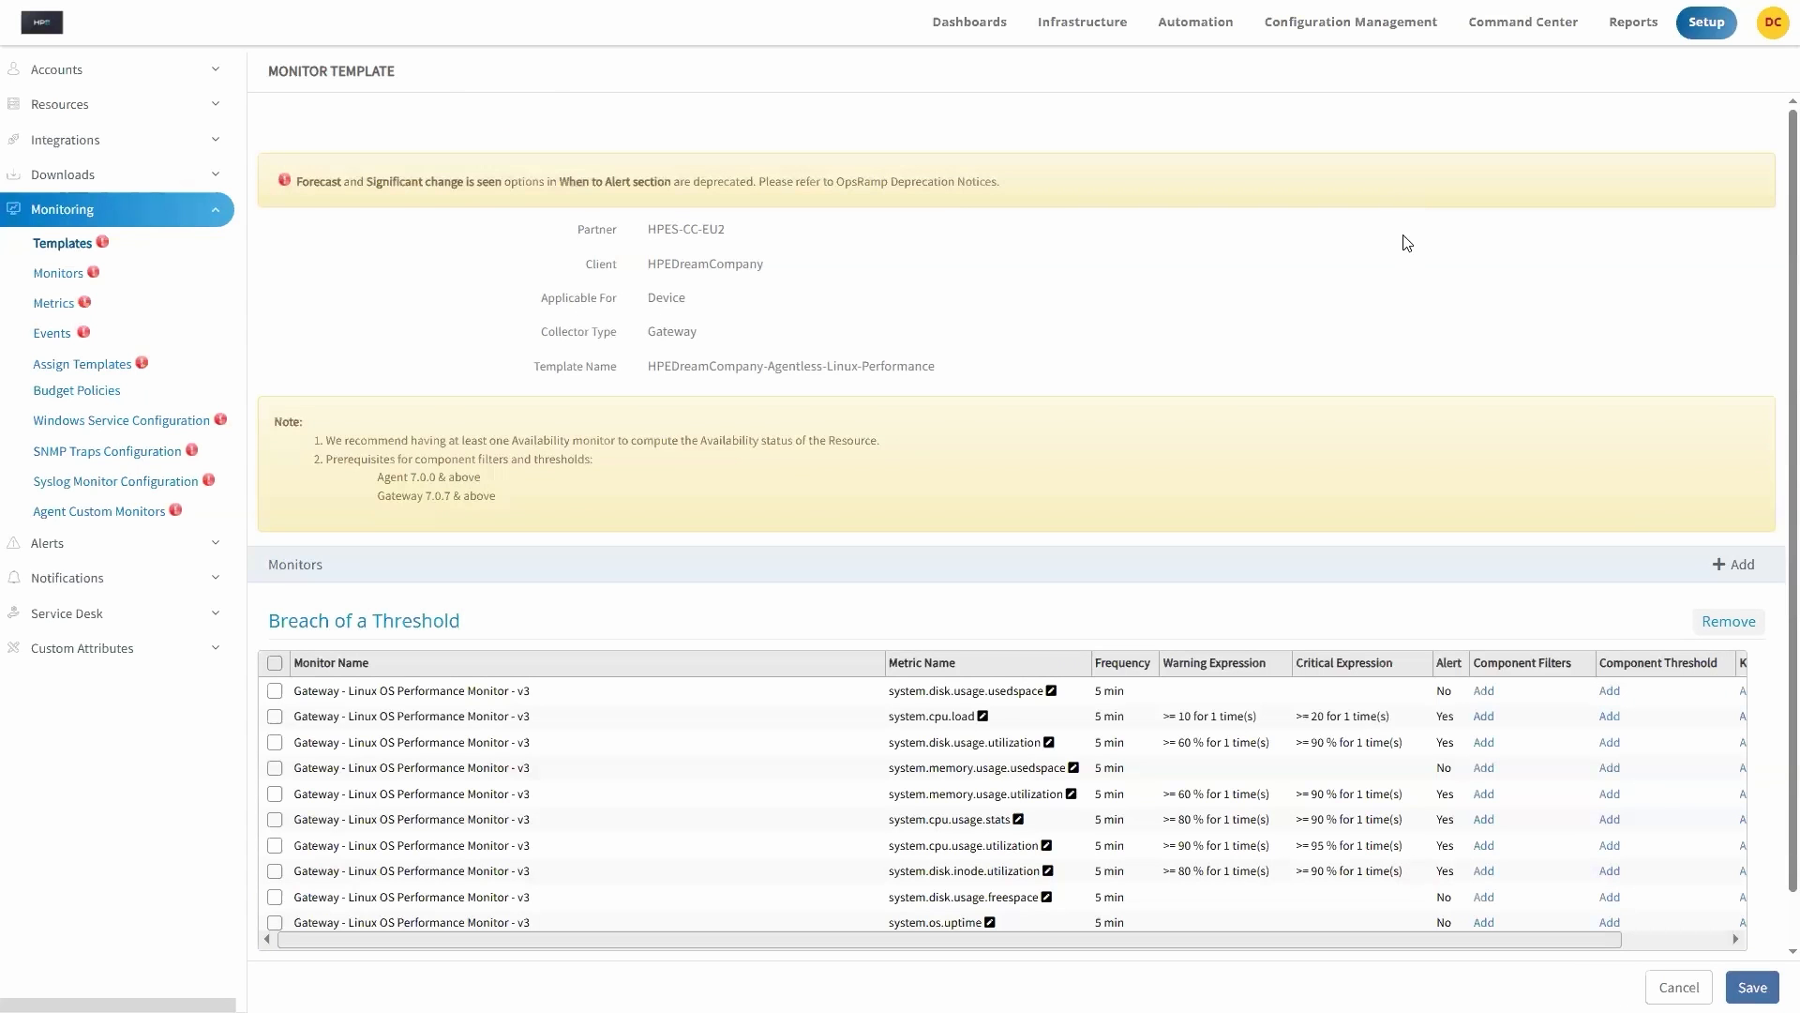
Step: Enable Apply Availability Monitor for the system.os.uptime metric and save the template
scroll(942, 666, down, 1)
scroll(943, 666, right, 2)
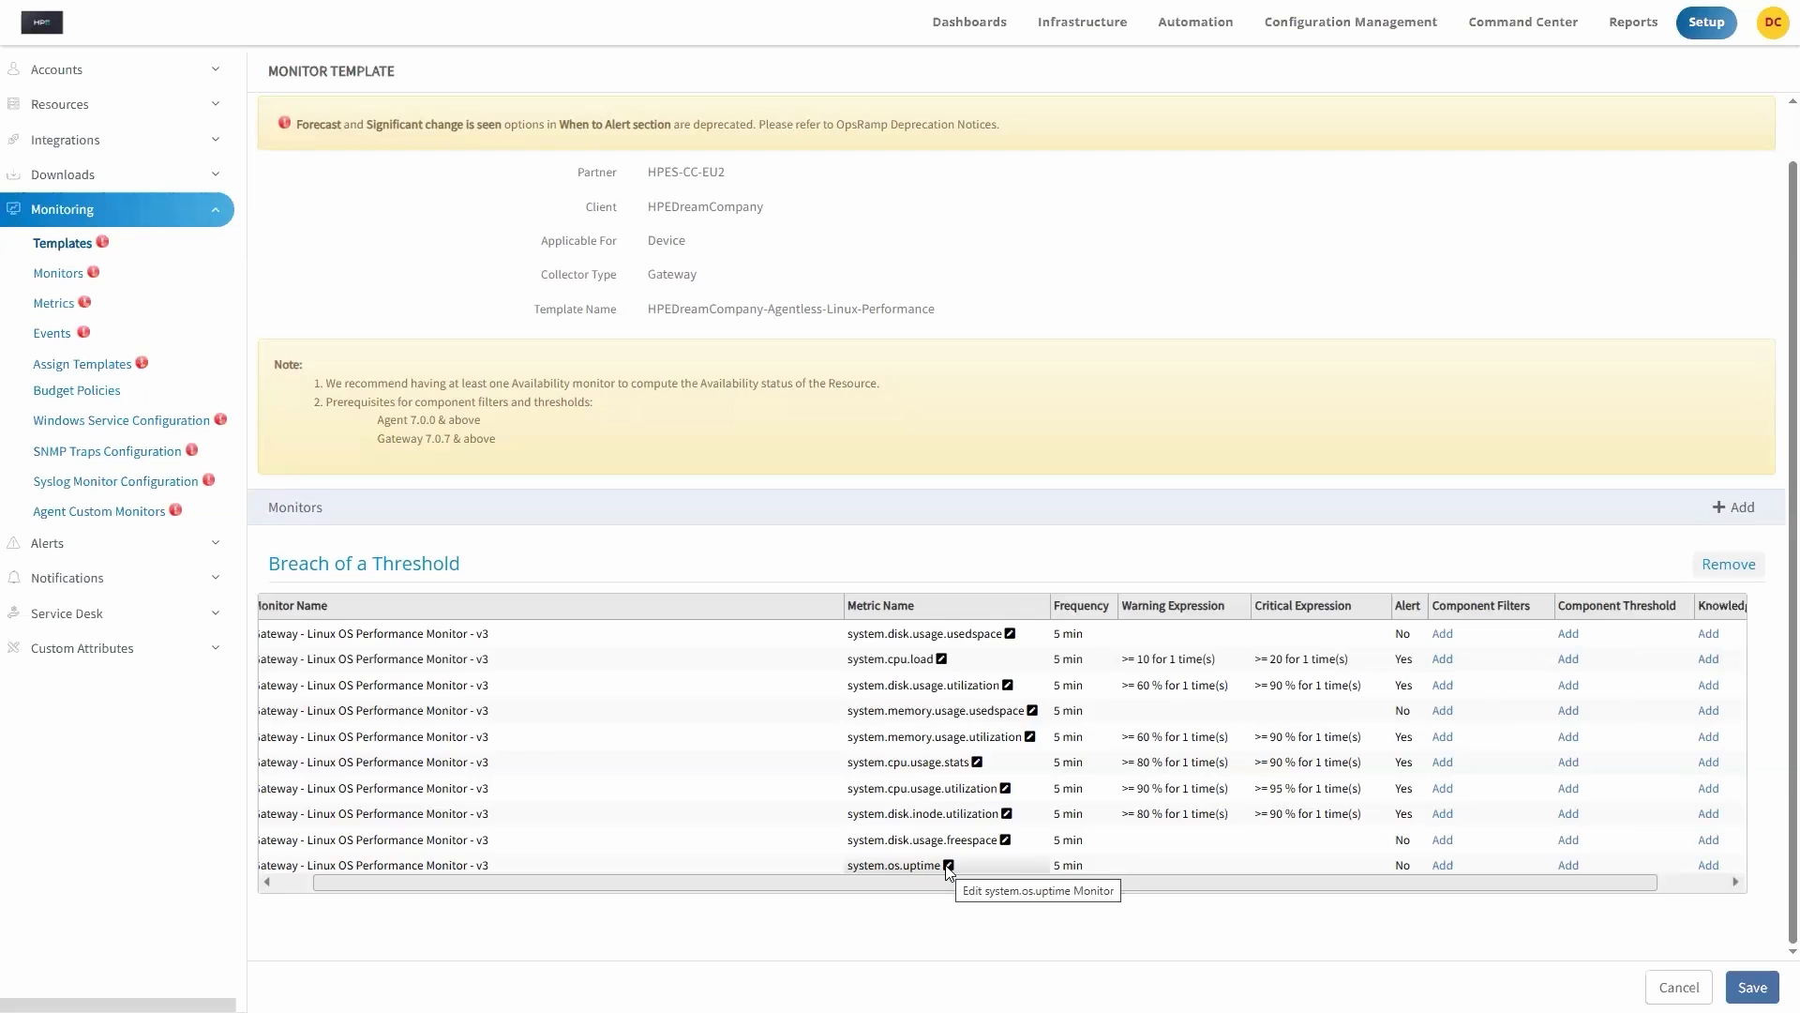
click(949, 865)
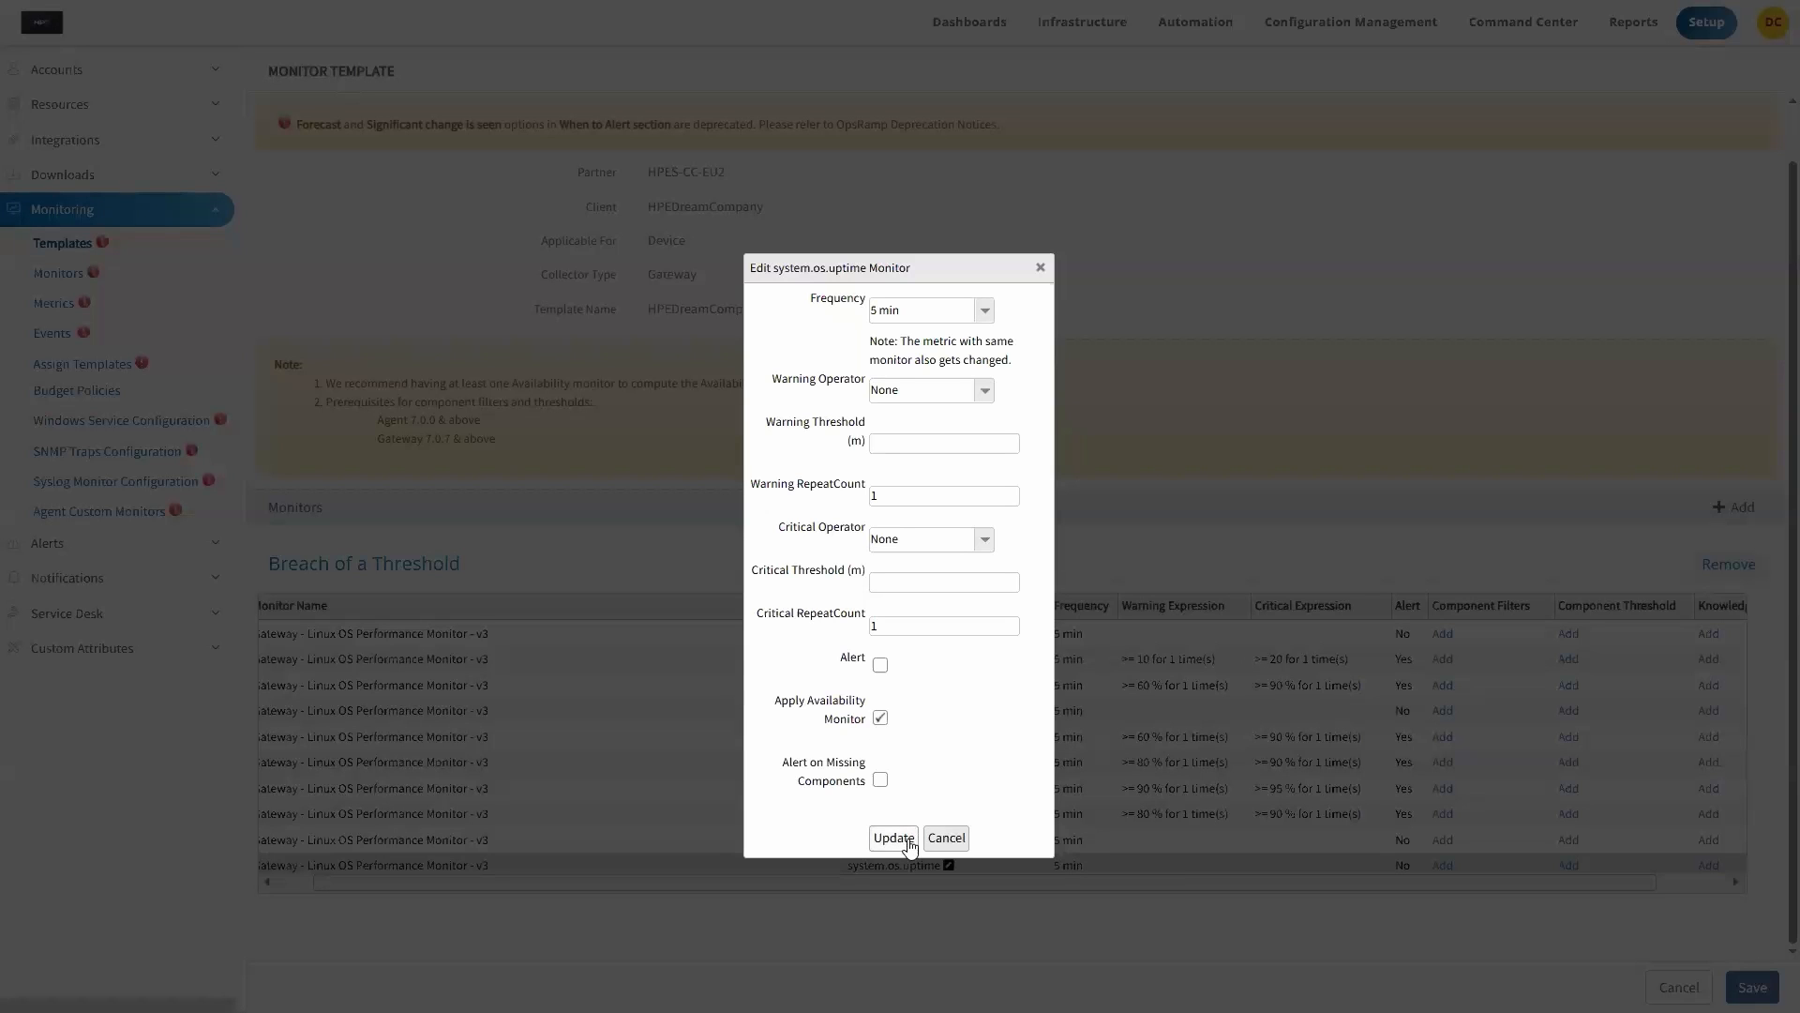
click(894, 838)
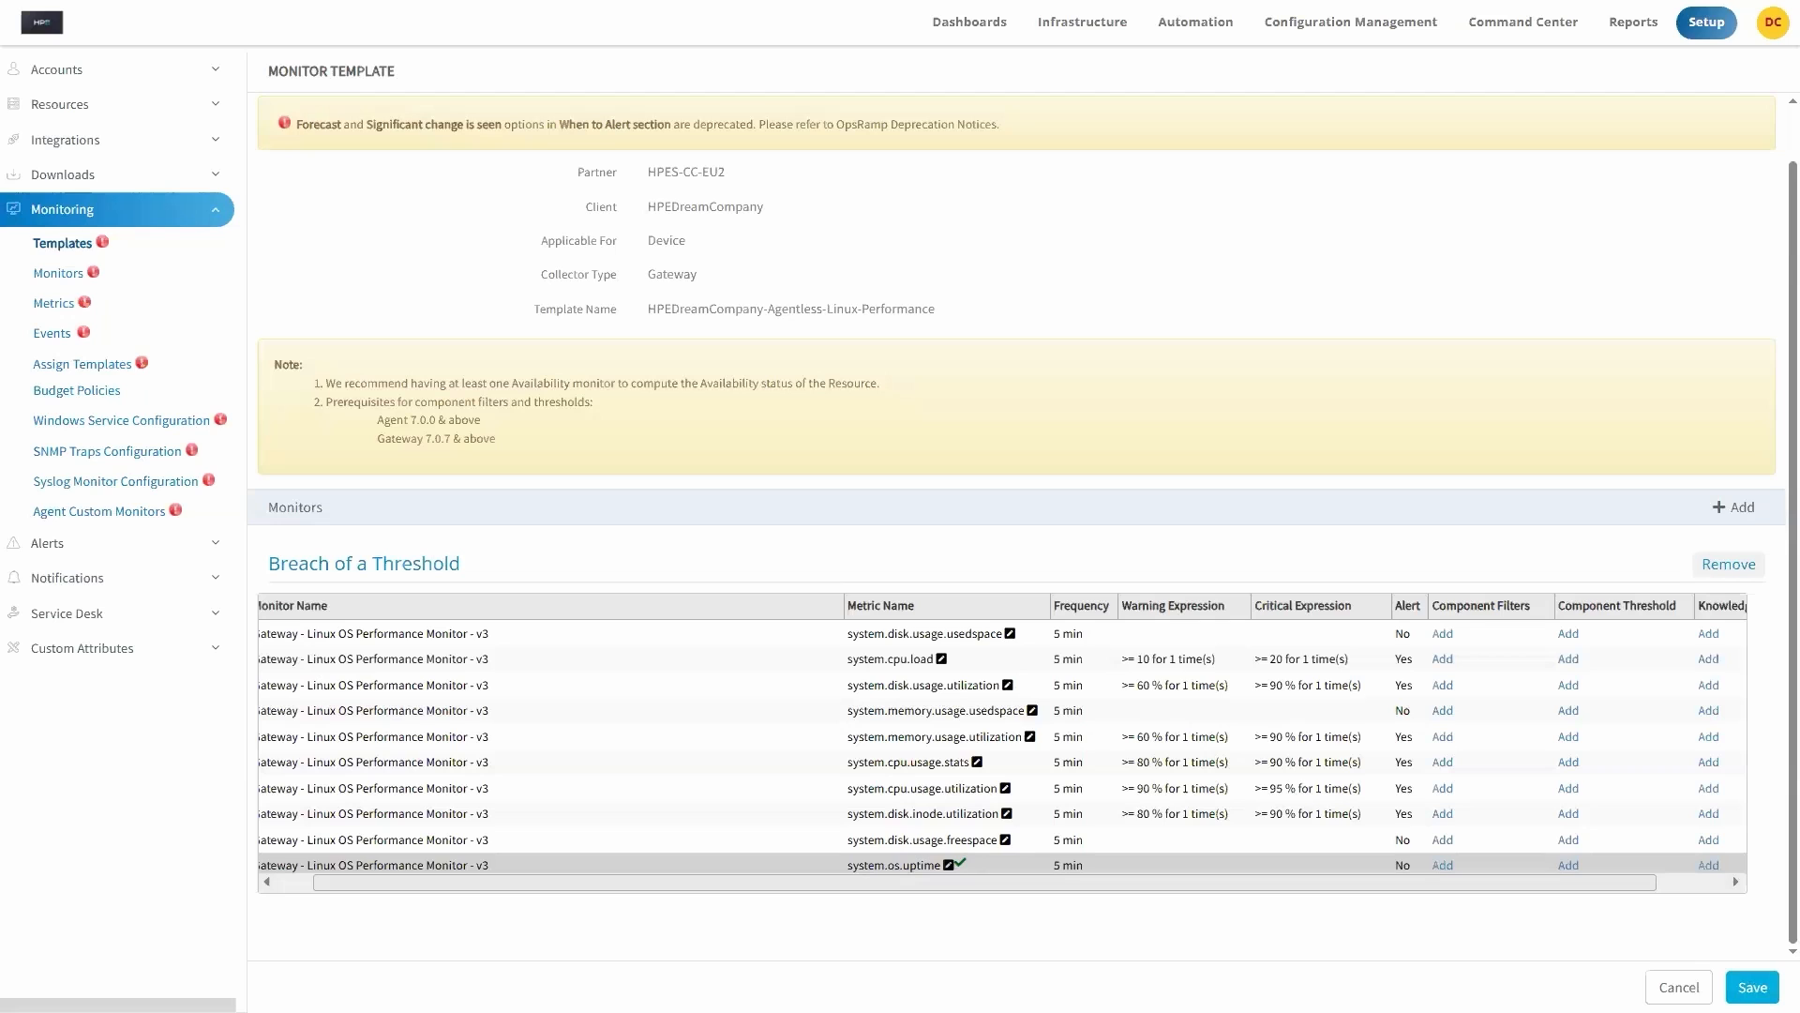
click(1752, 986)
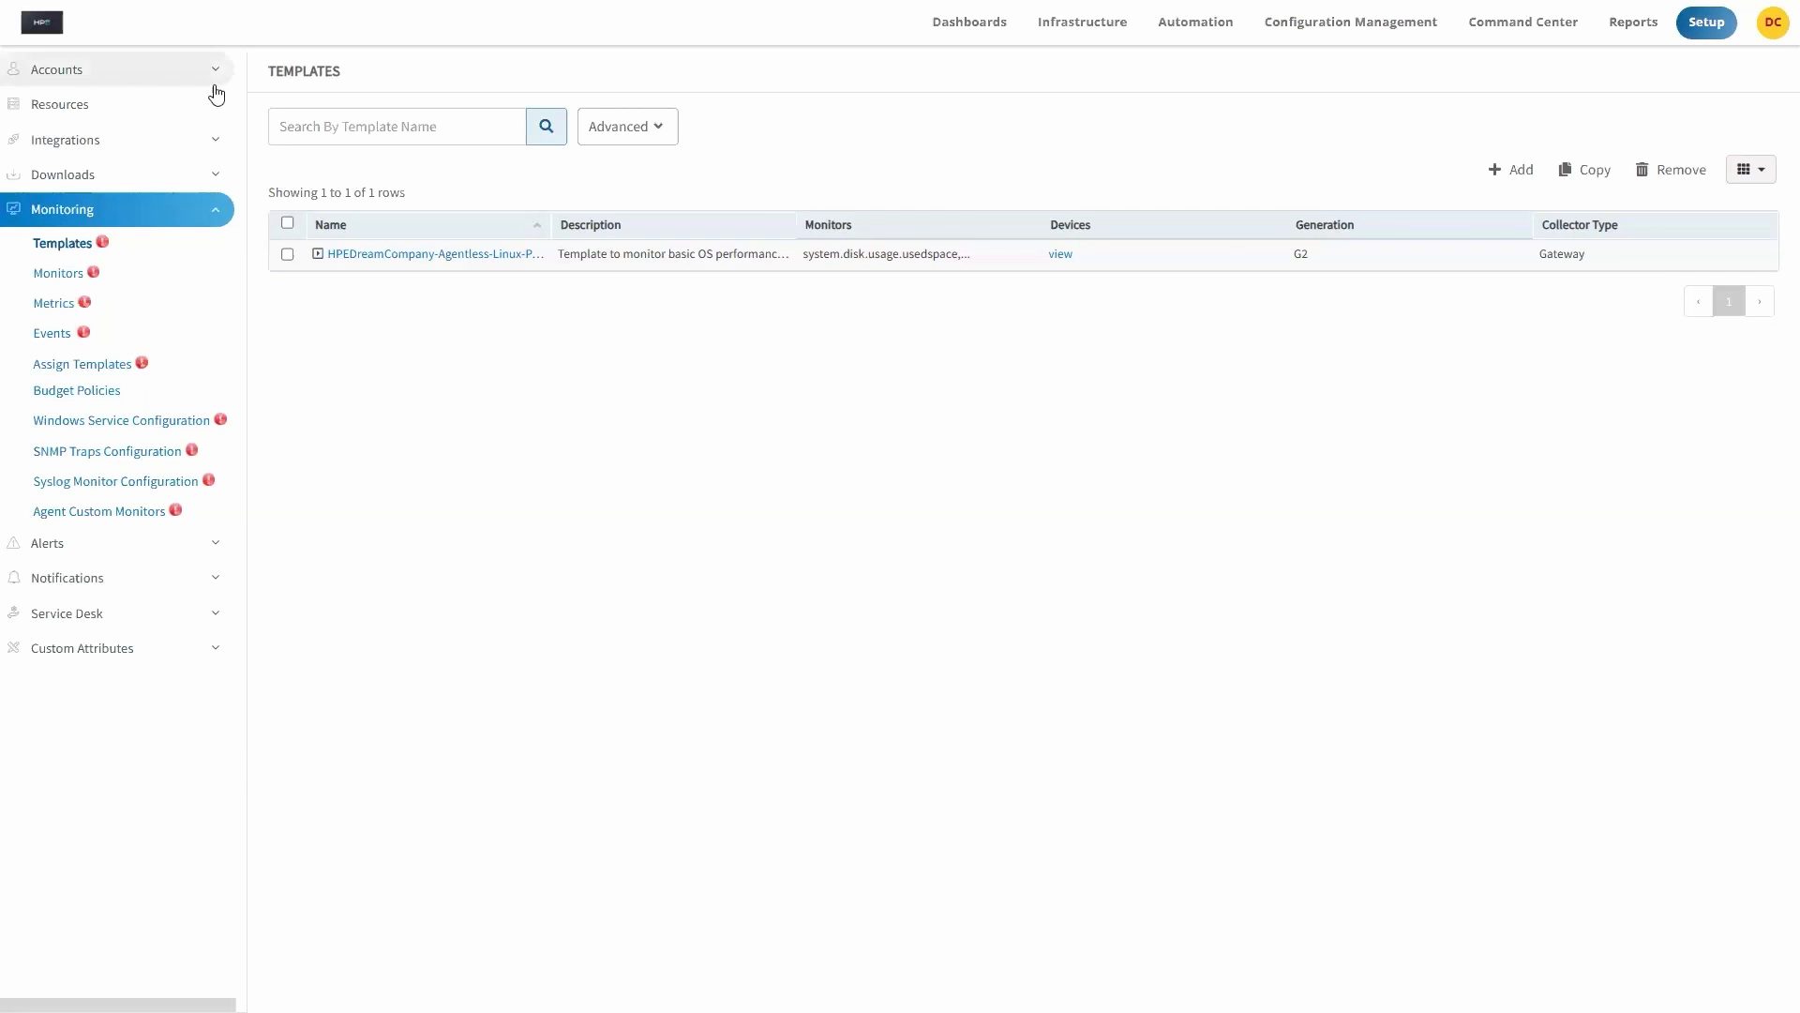
Step: Find device 16.31.86.72 among the Linux resources in the infrastructure search and open its details
click(1060, 26)
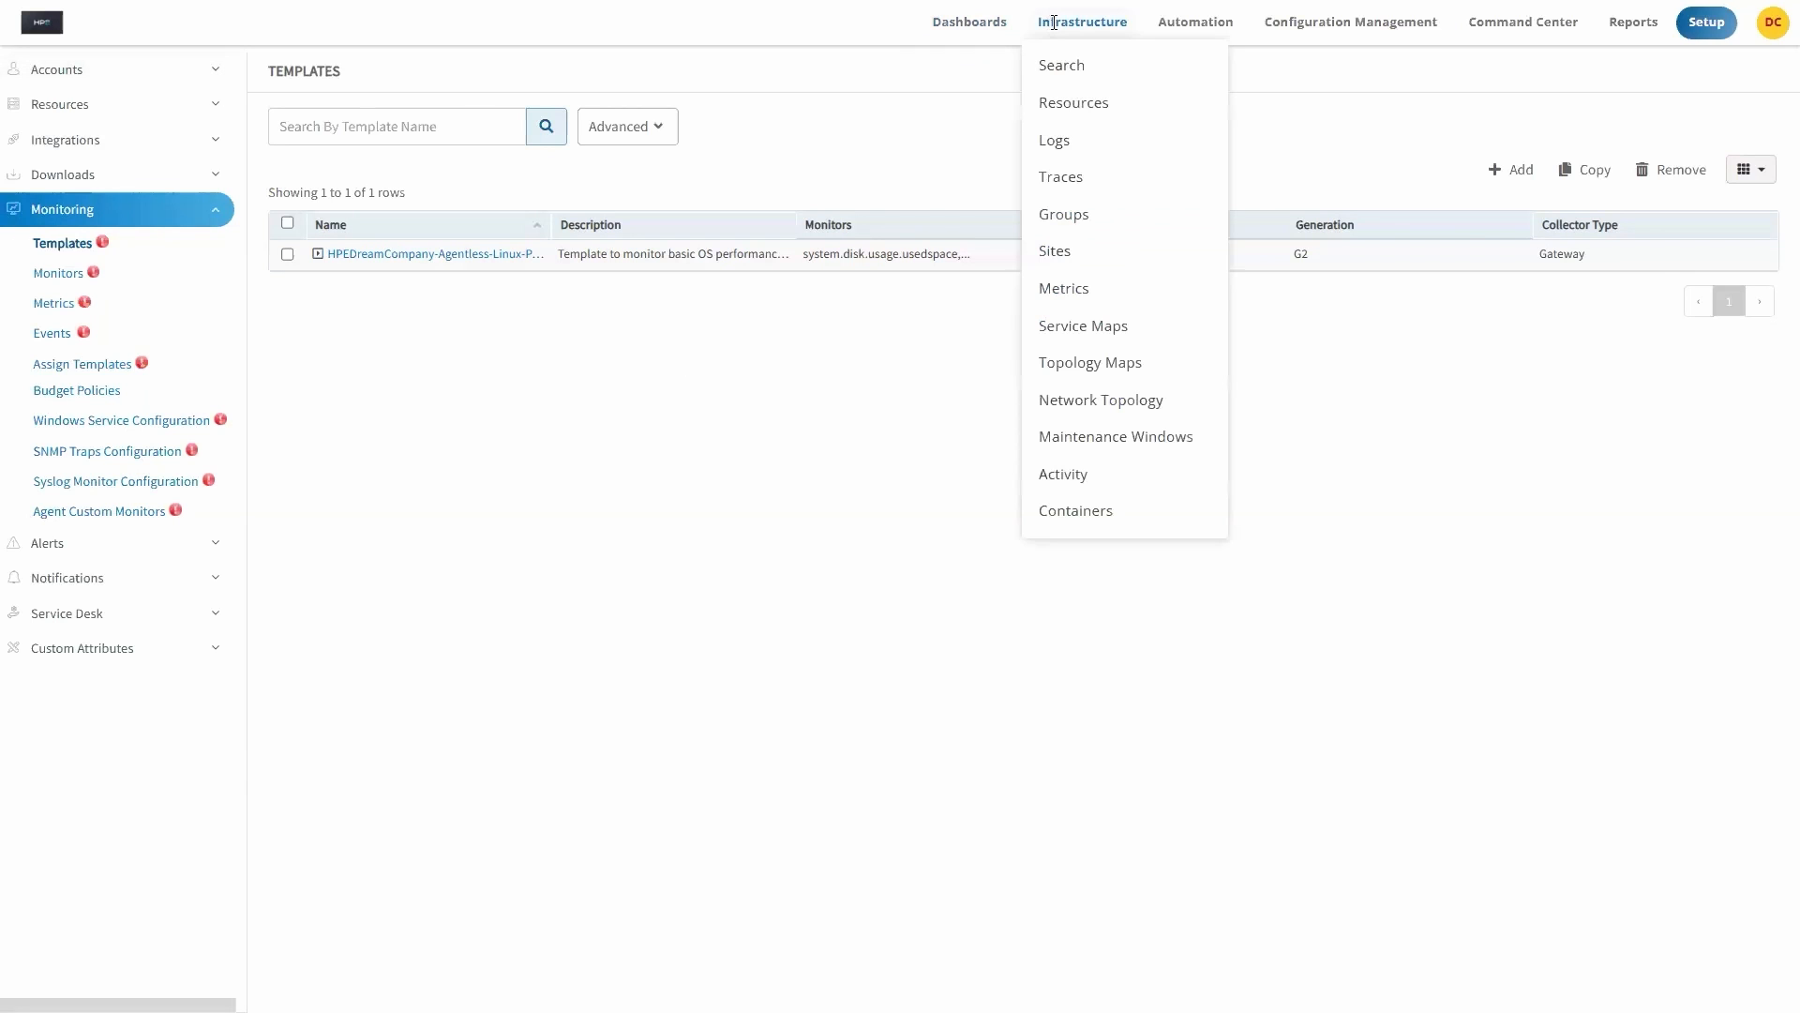
click(1071, 73)
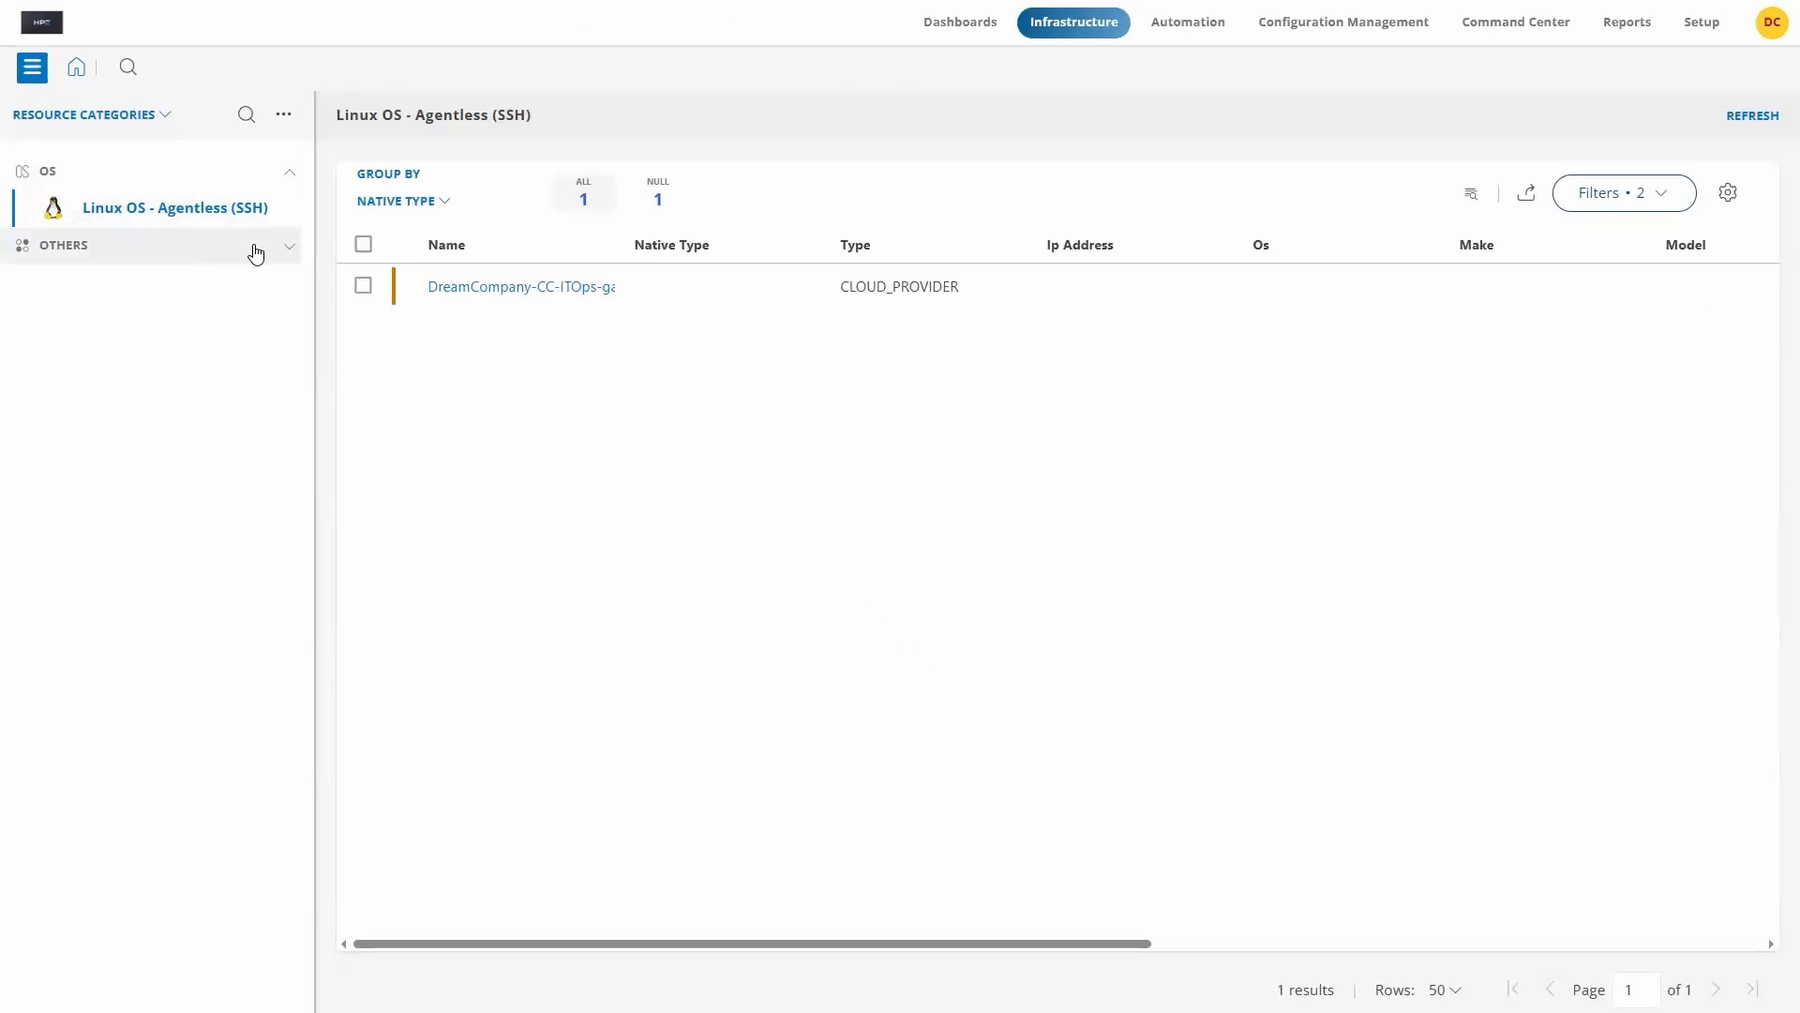
click(286, 251)
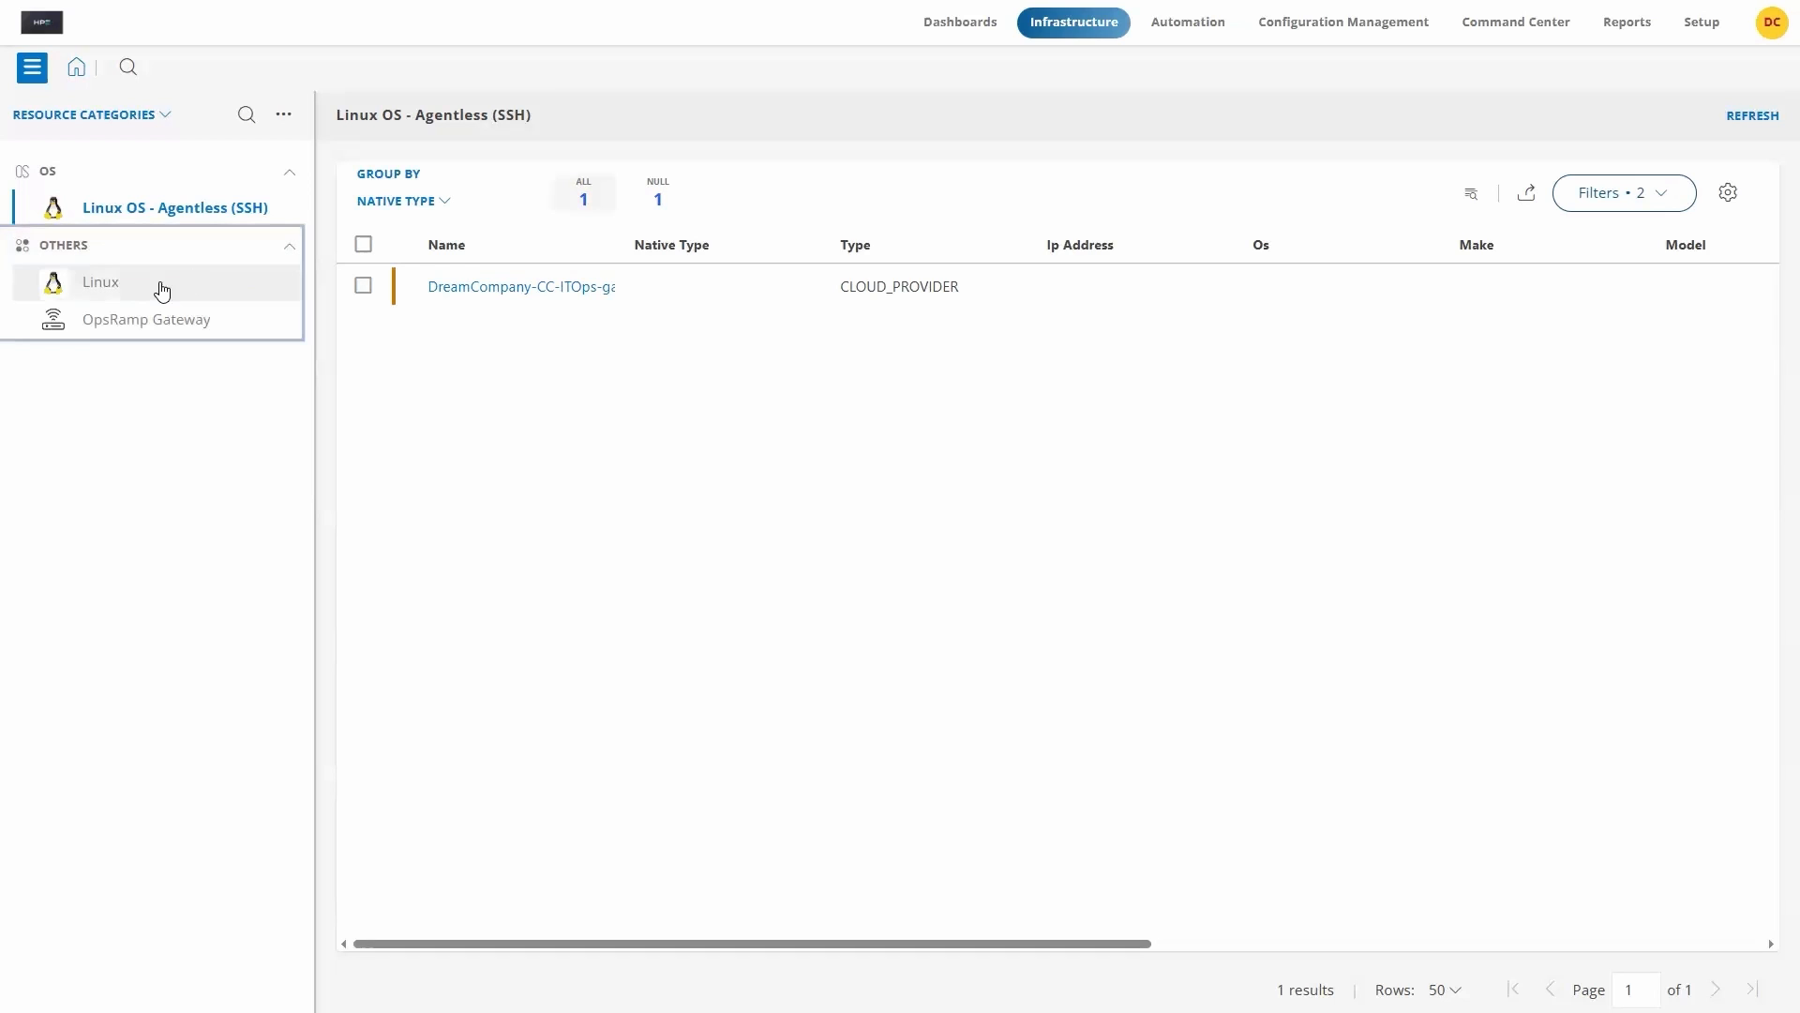
click(98, 291)
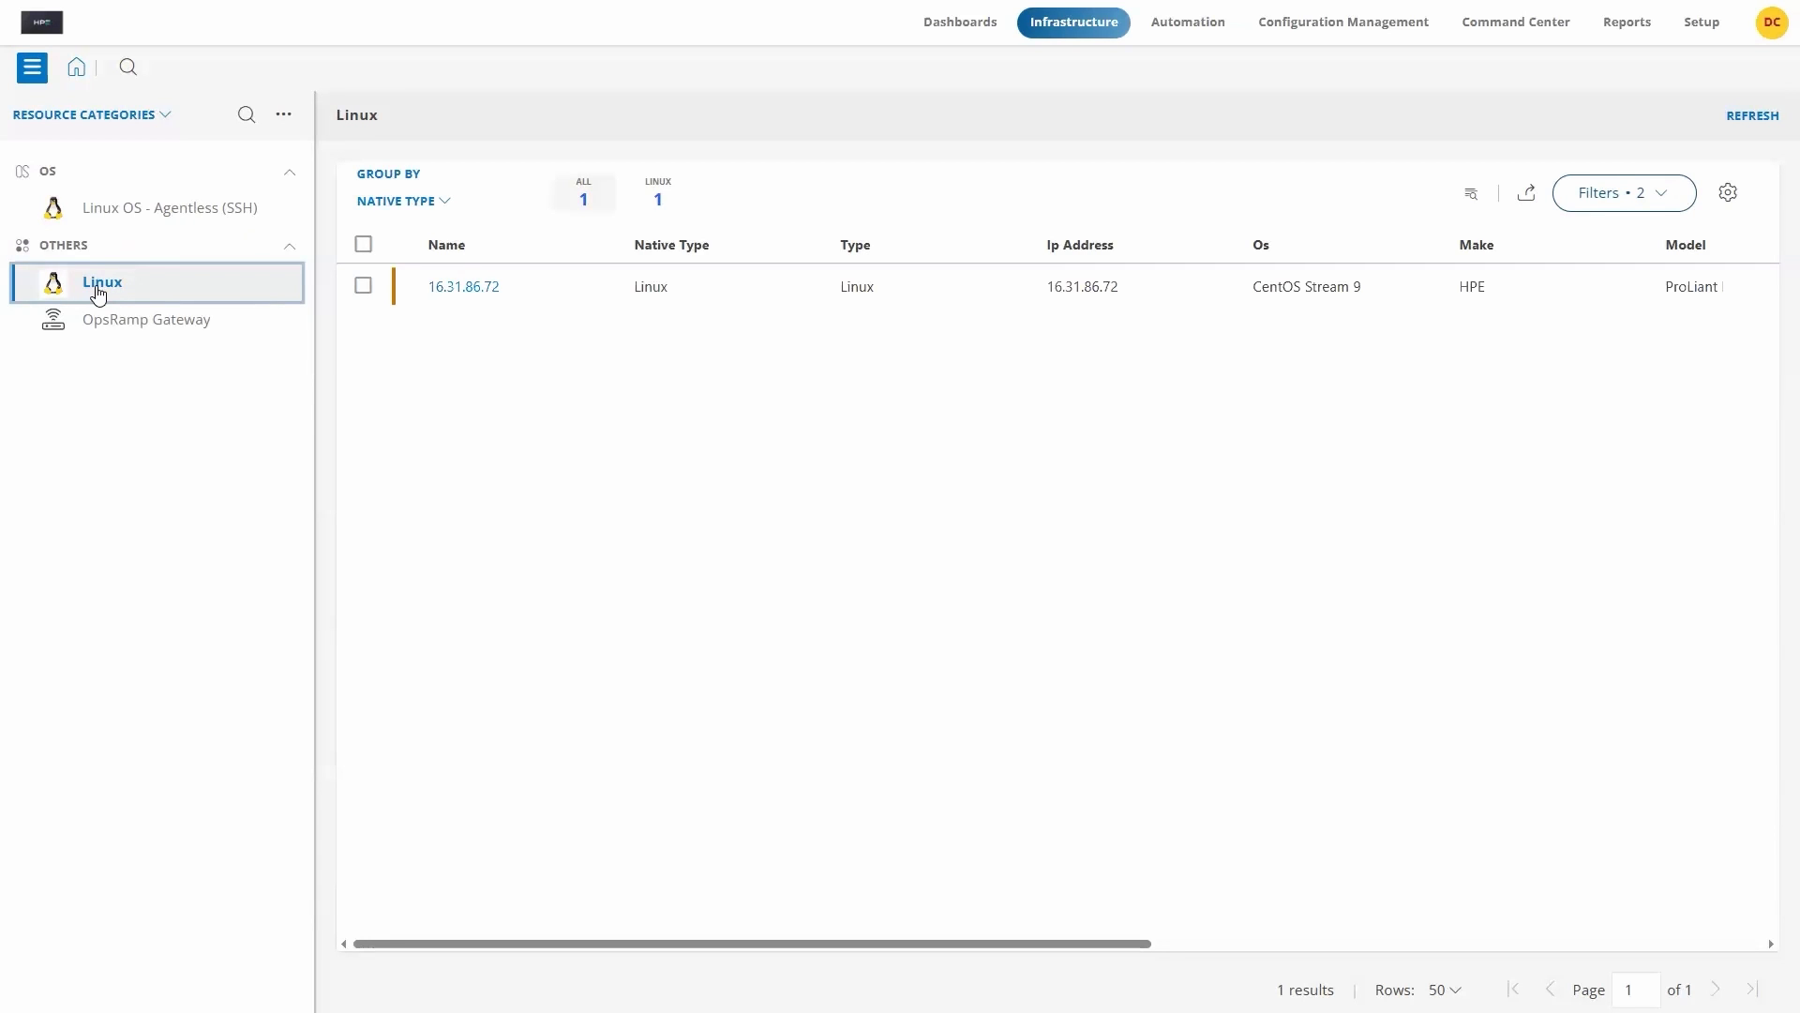
click(462, 287)
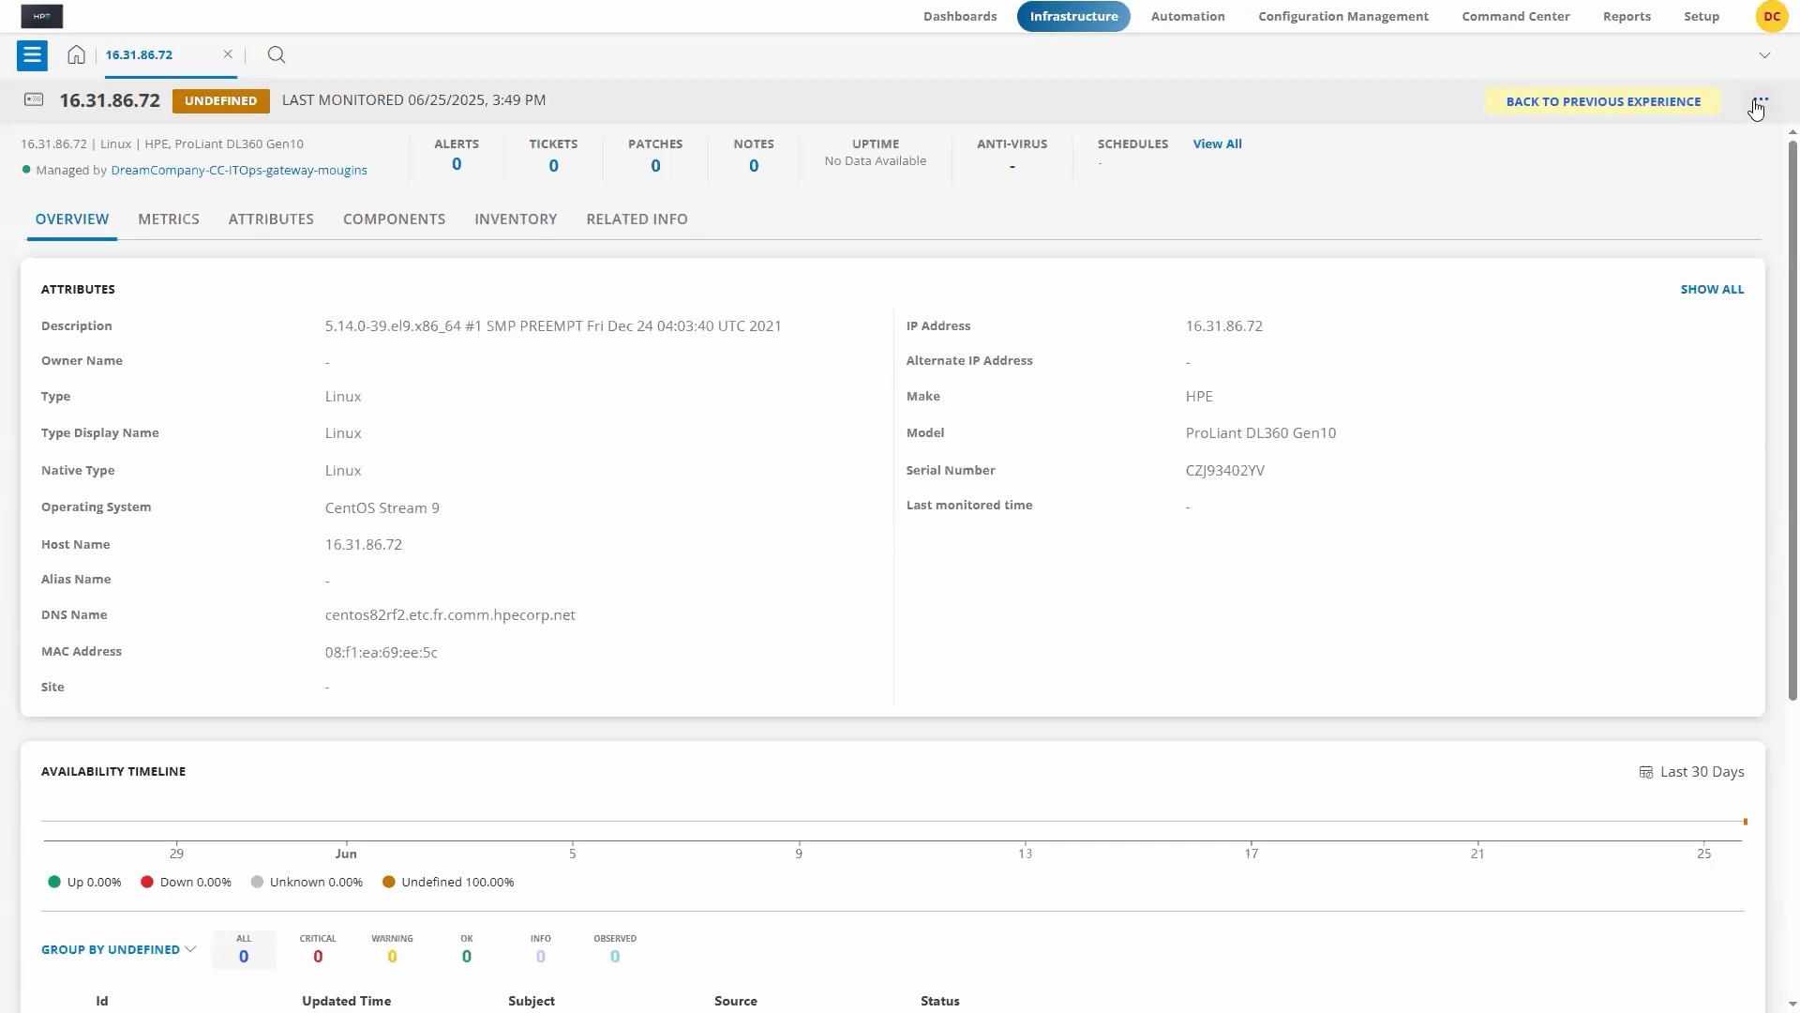
Step: Open the metric configuration of device 16.31.86.72 from its metrics and show the assigned templates
click(185, 231)
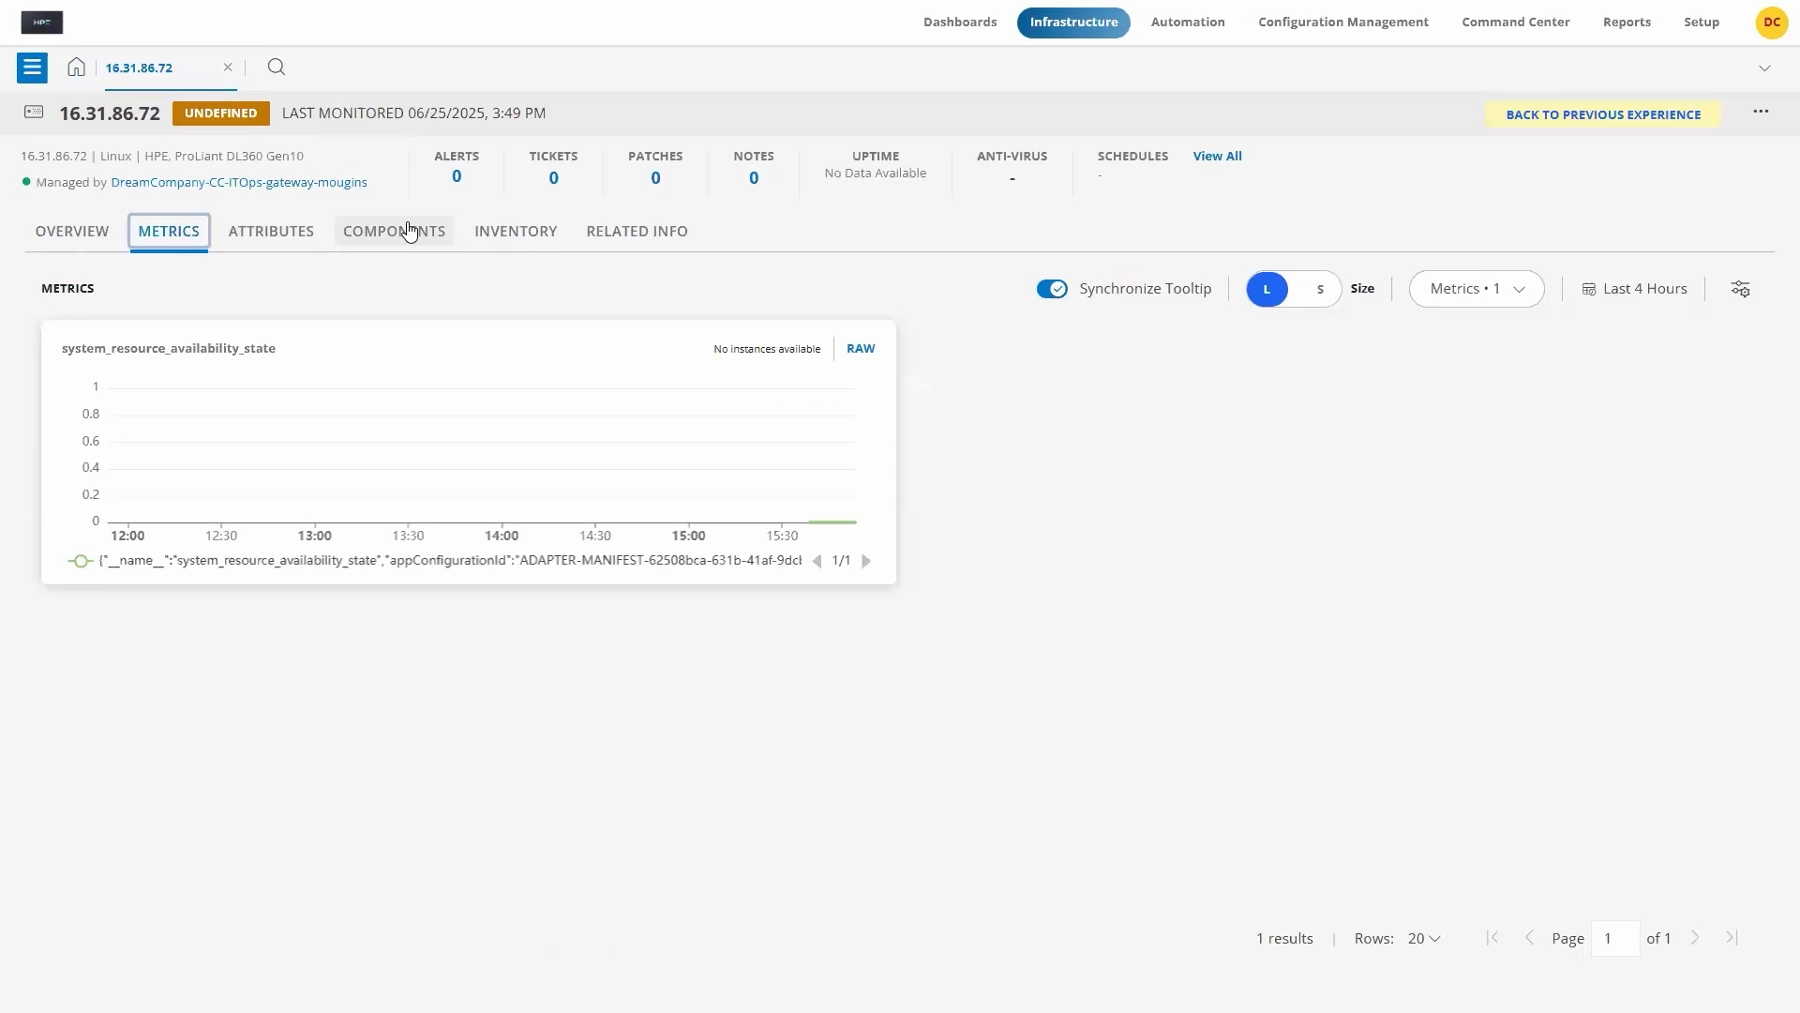
click(1741, 292)
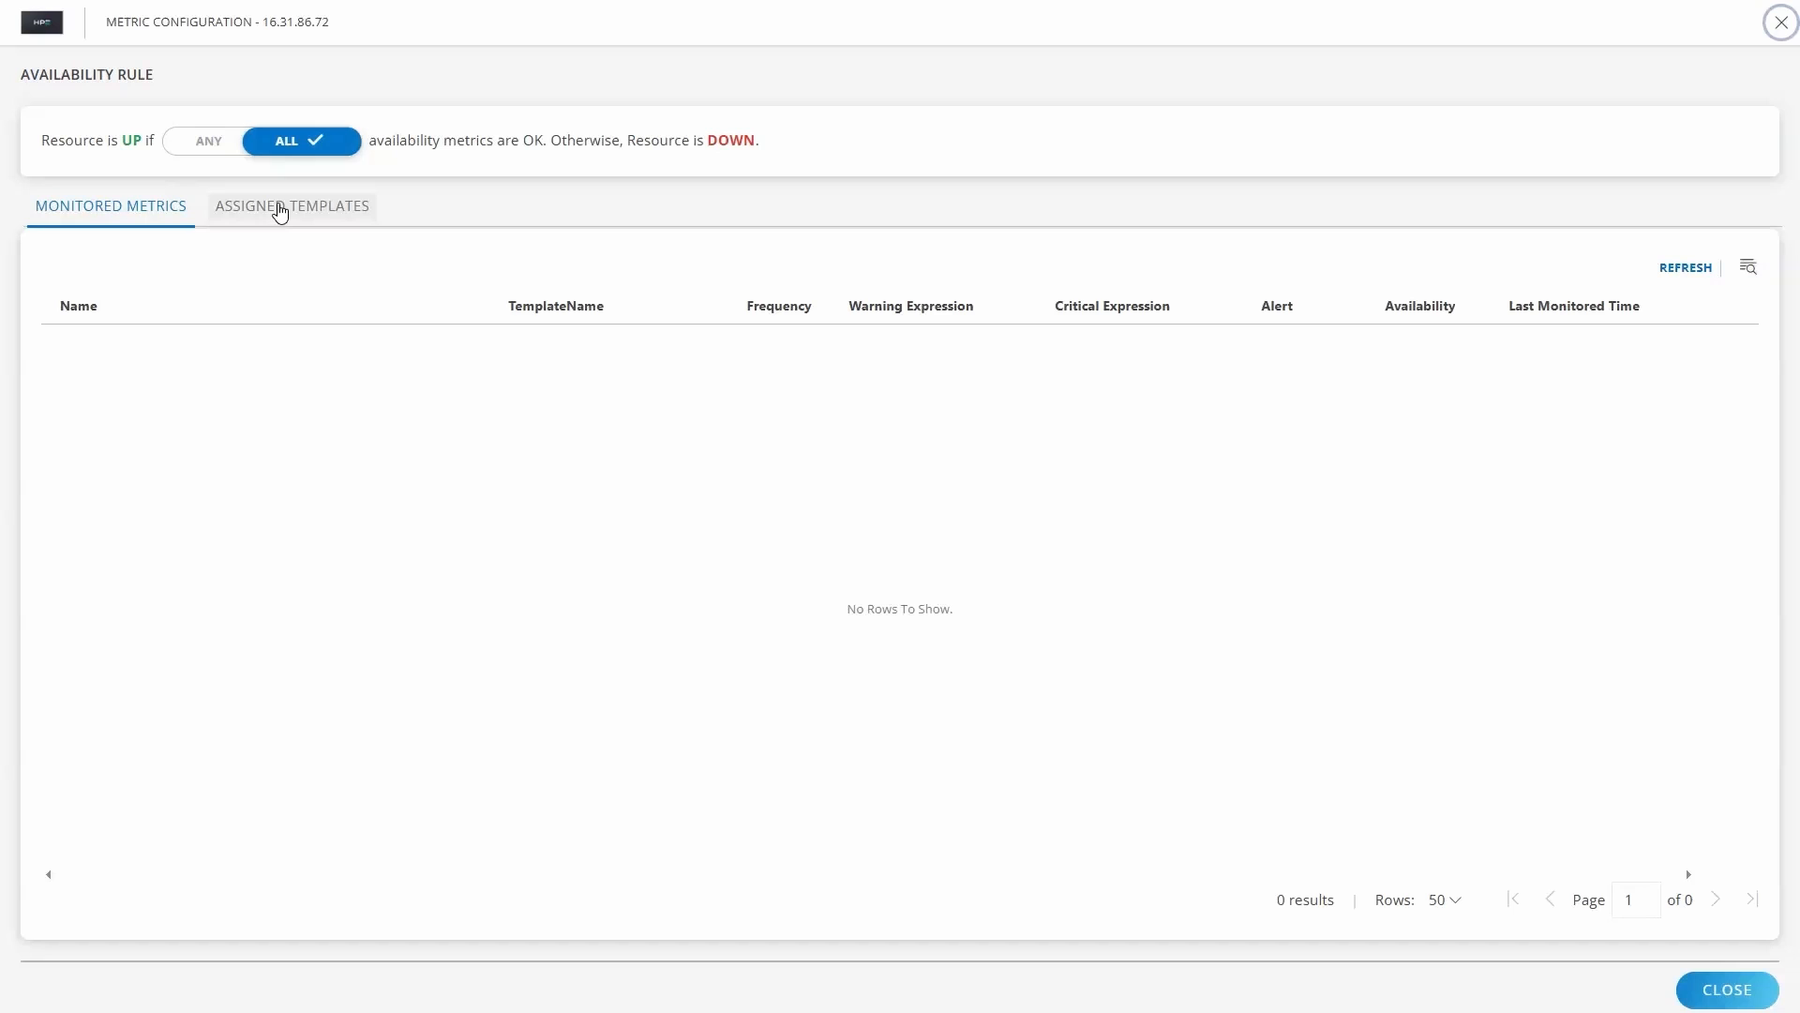
click(279, 209)
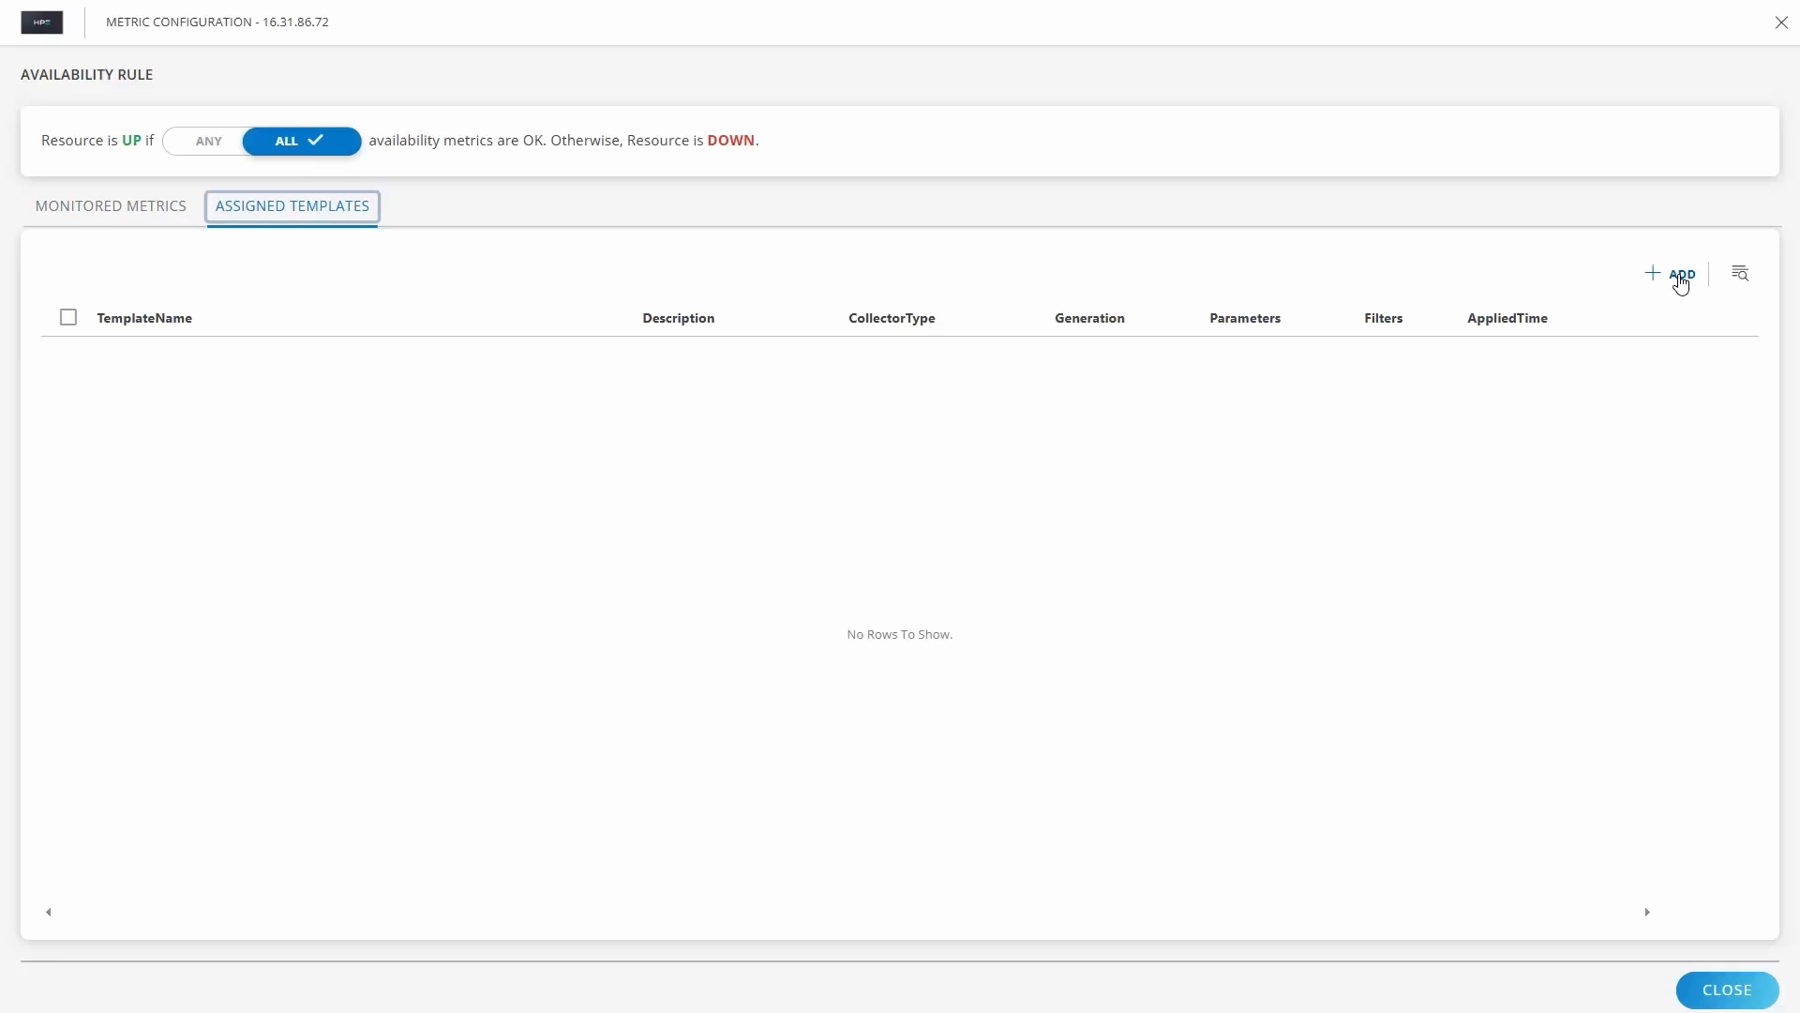
click(1679, 282)
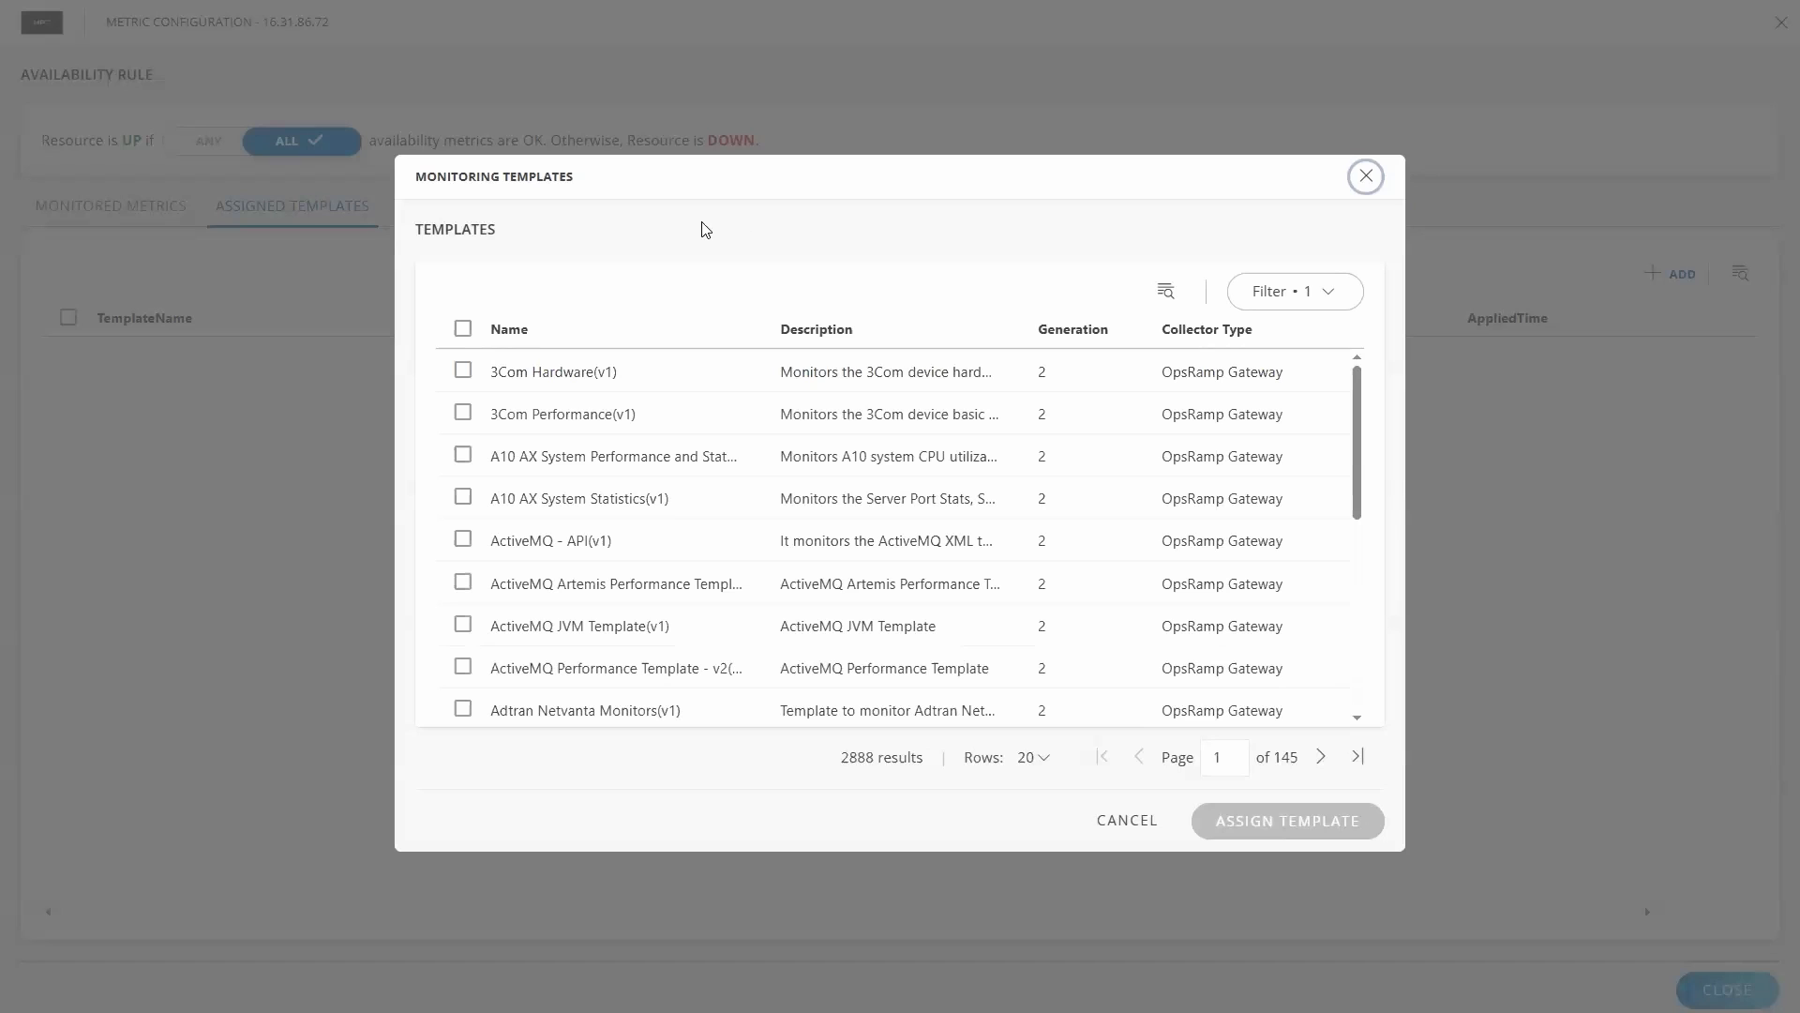
click(1165, 291)
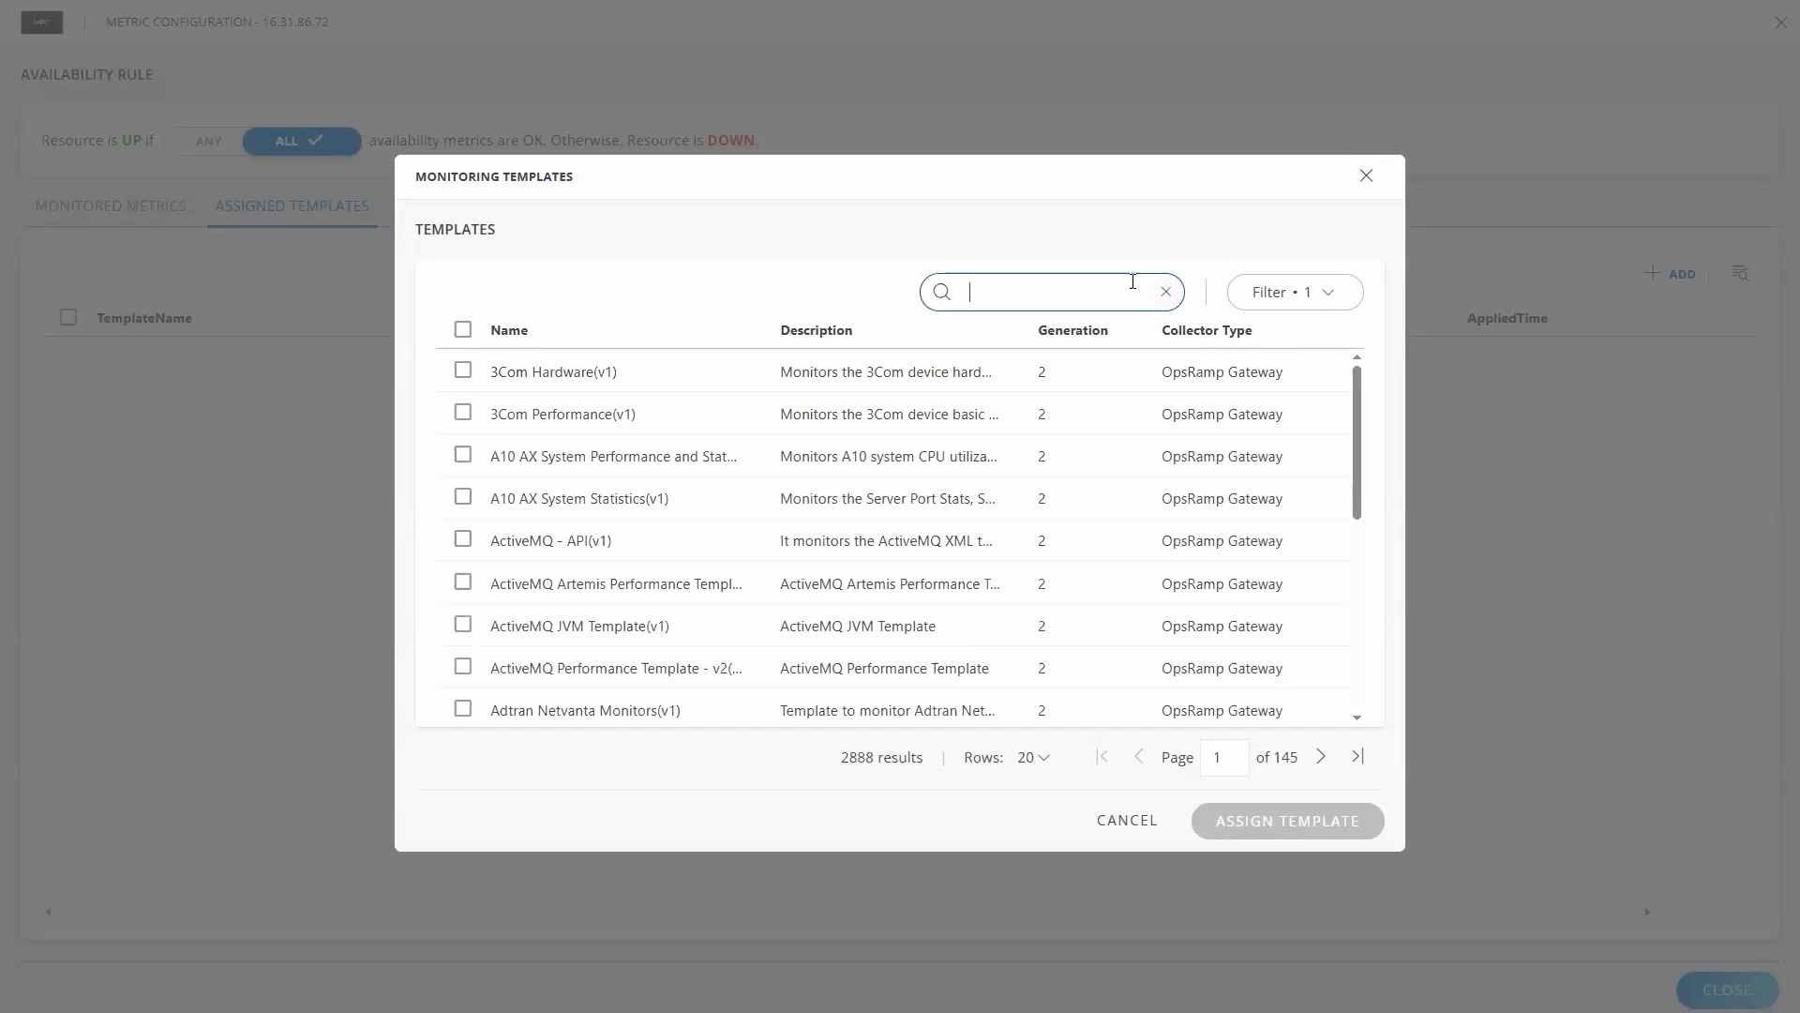
text(HPEDreamCompan)
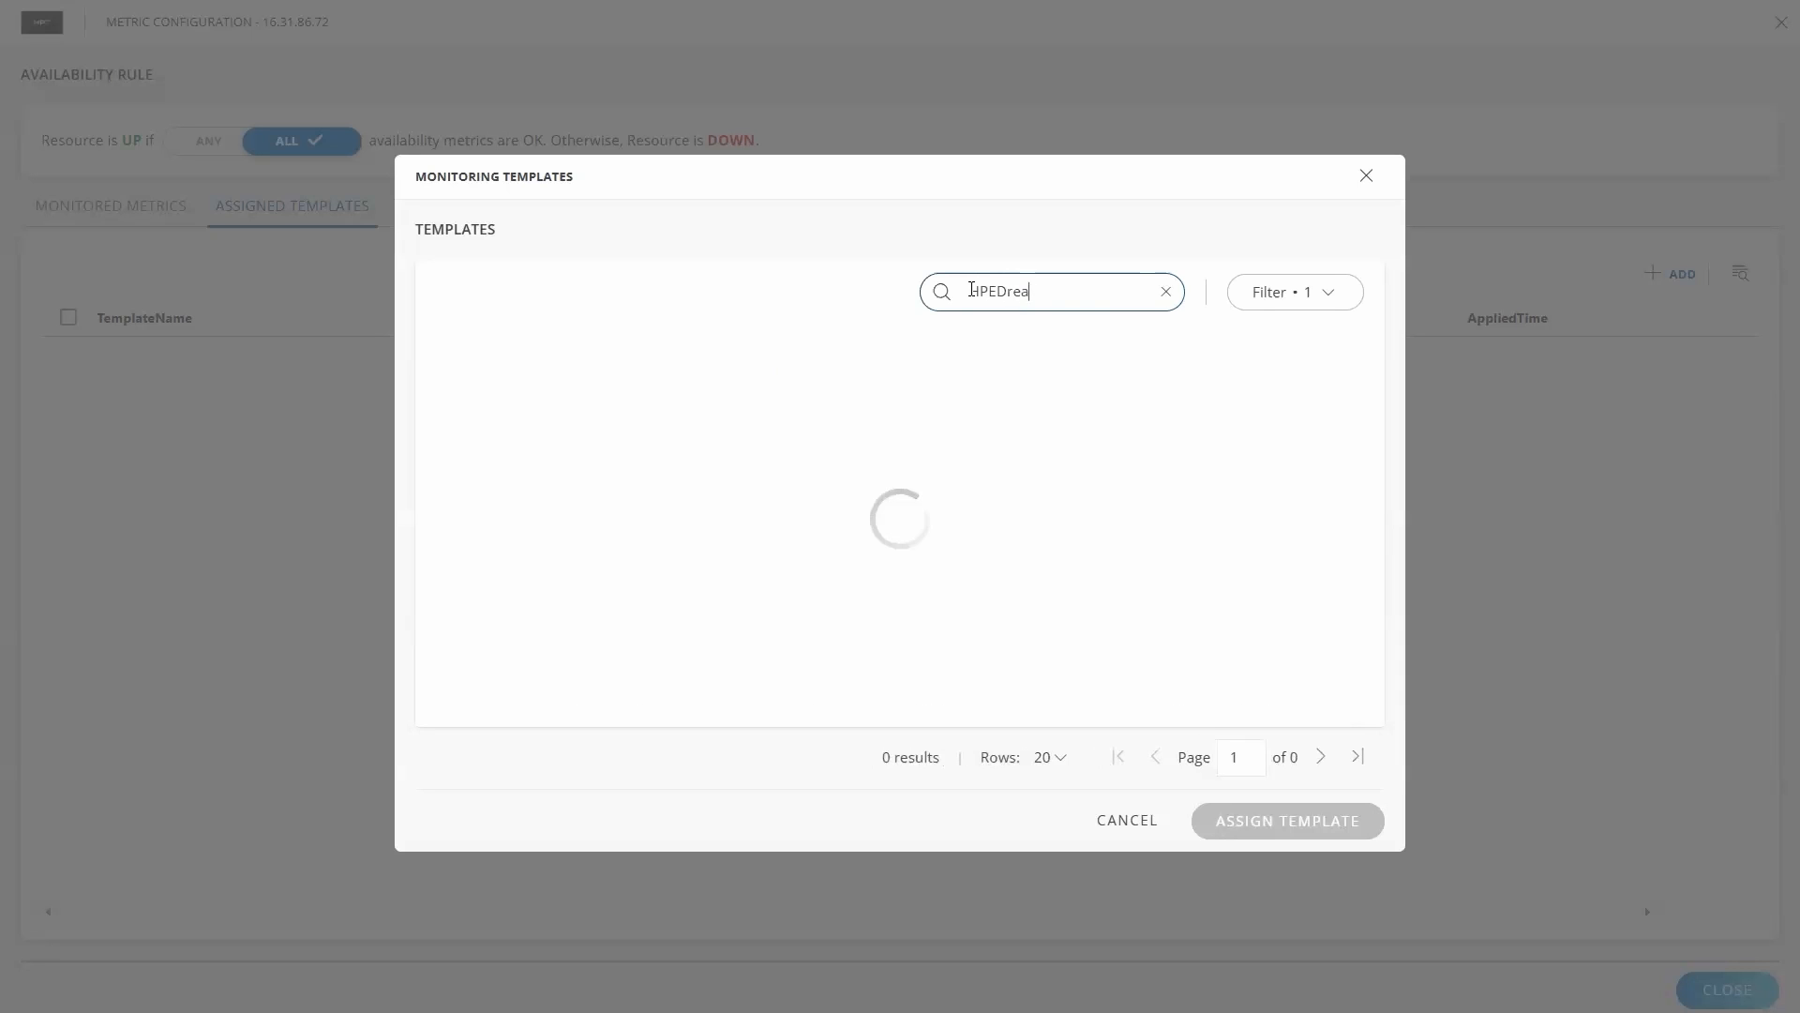
text(y)
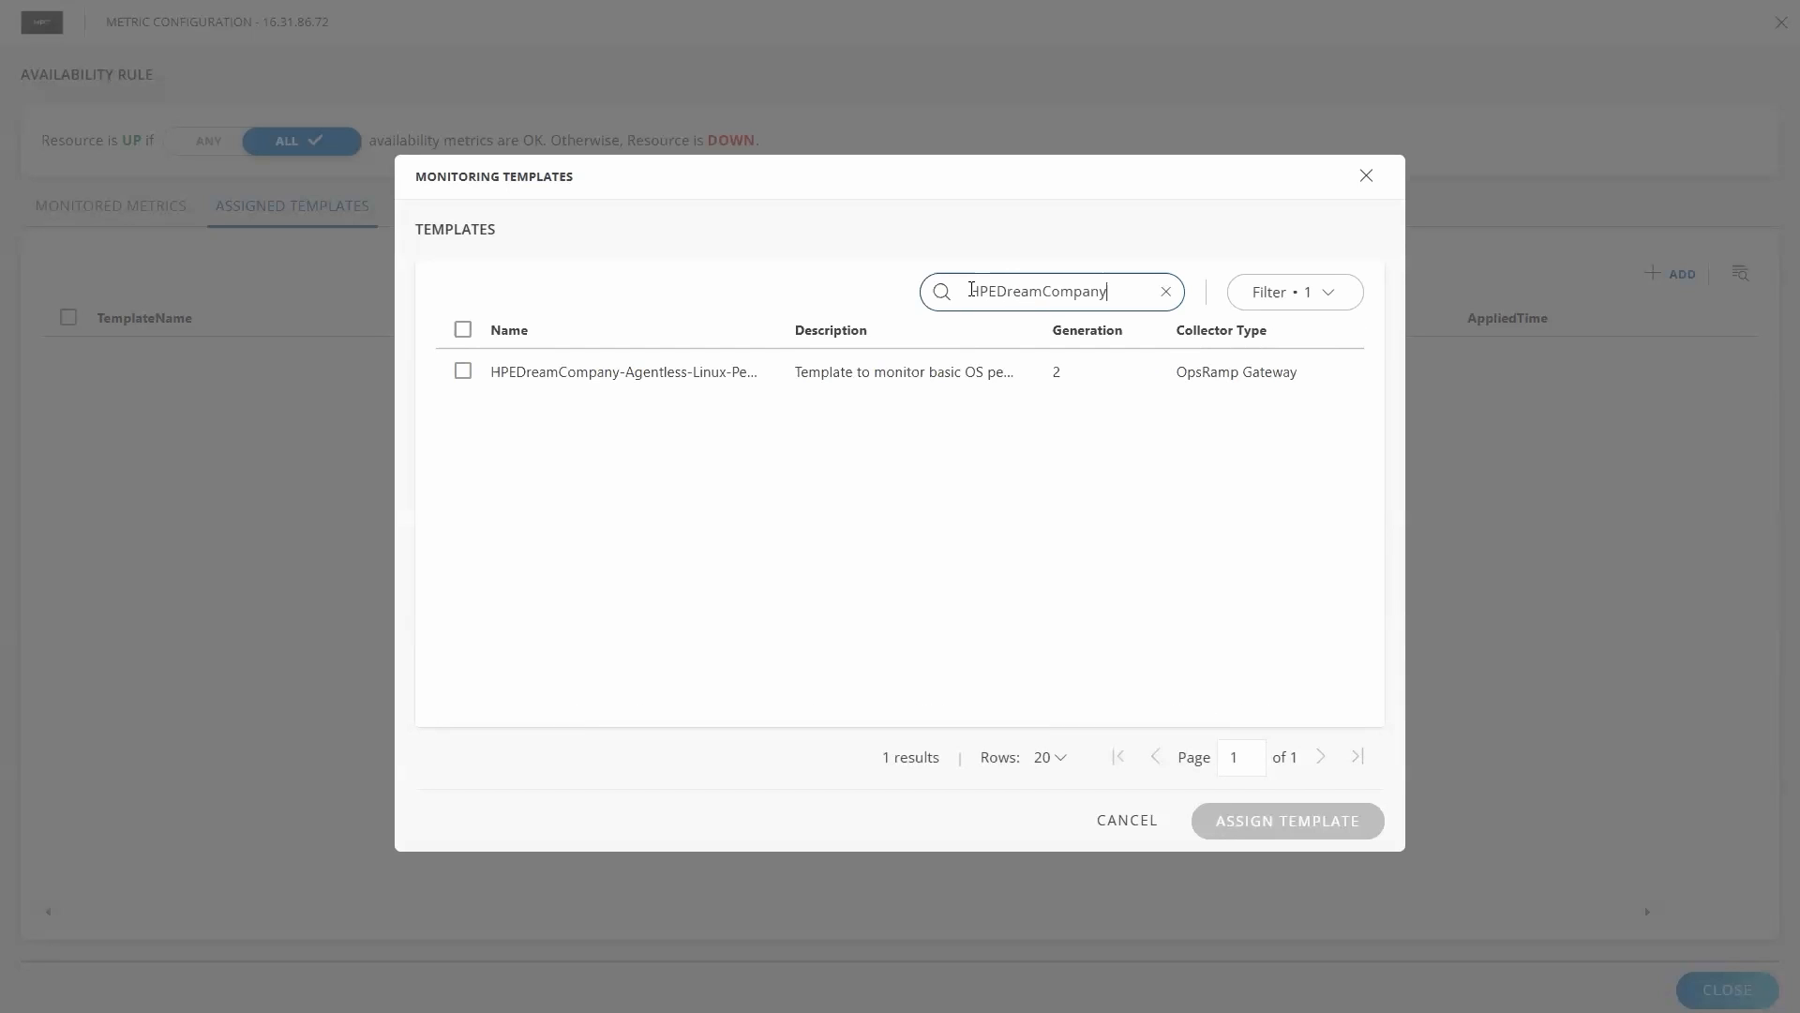
click(462, 372)
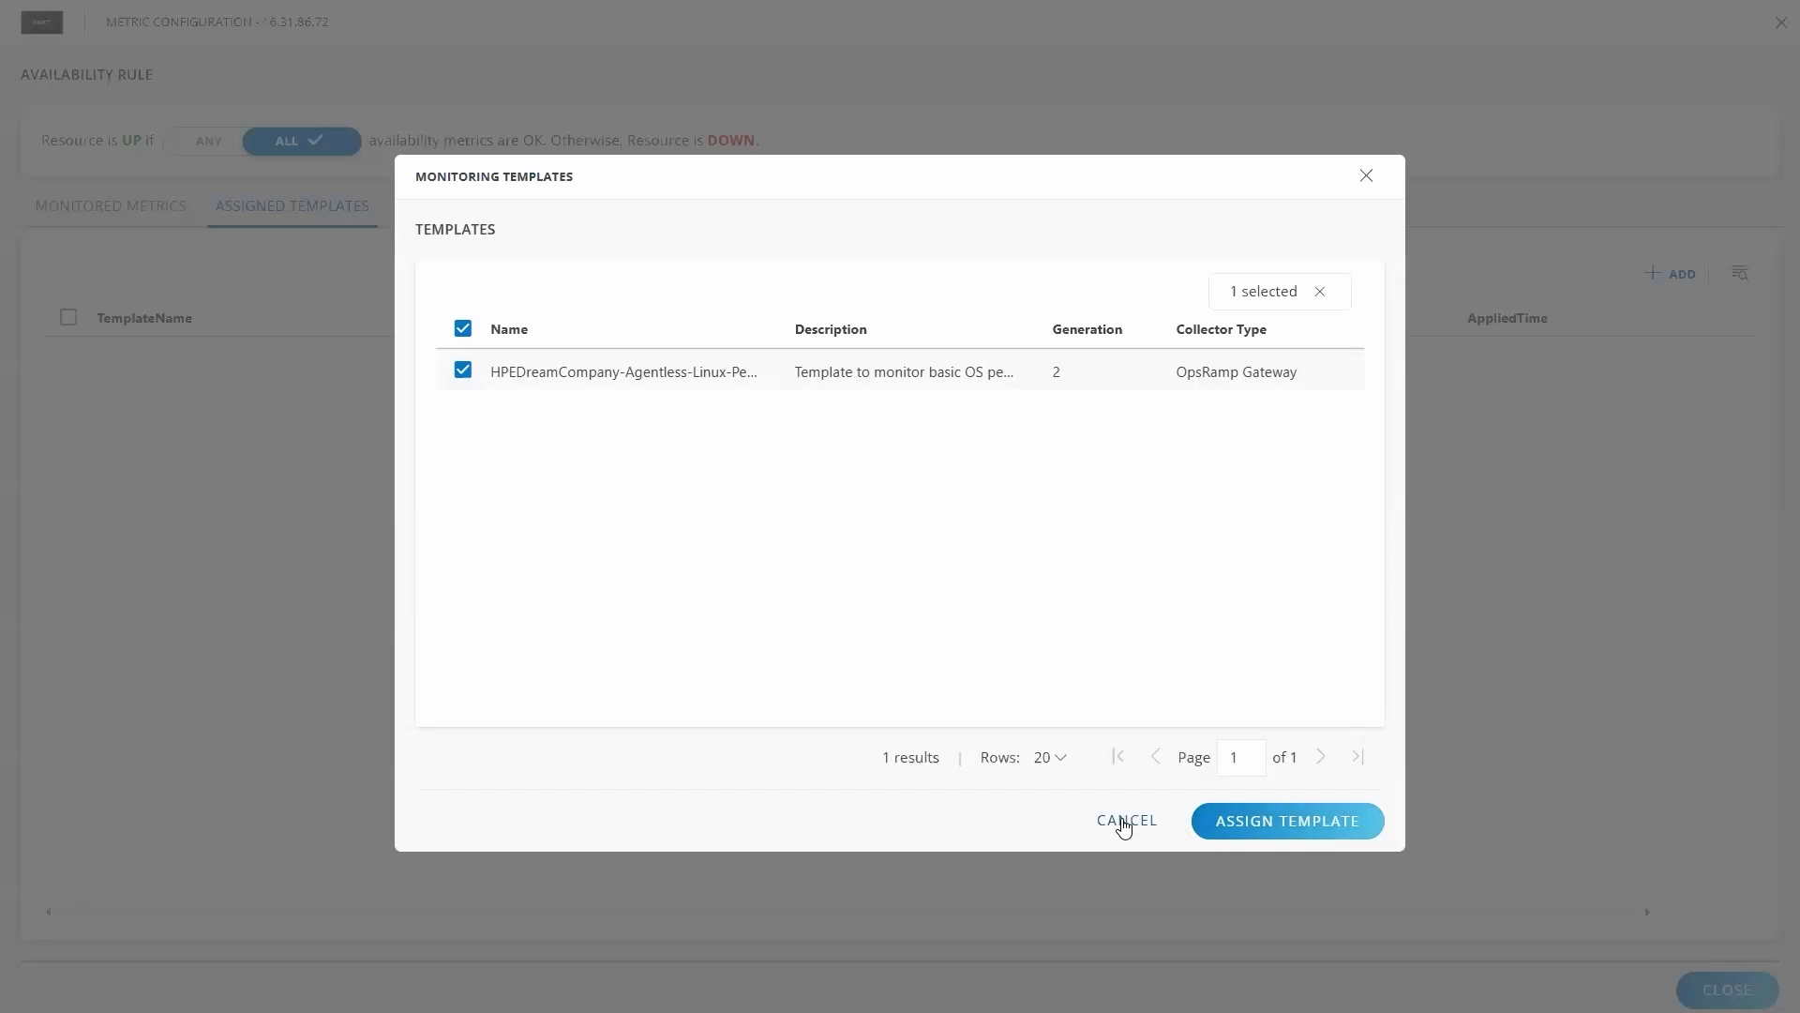
click(1125, 822)
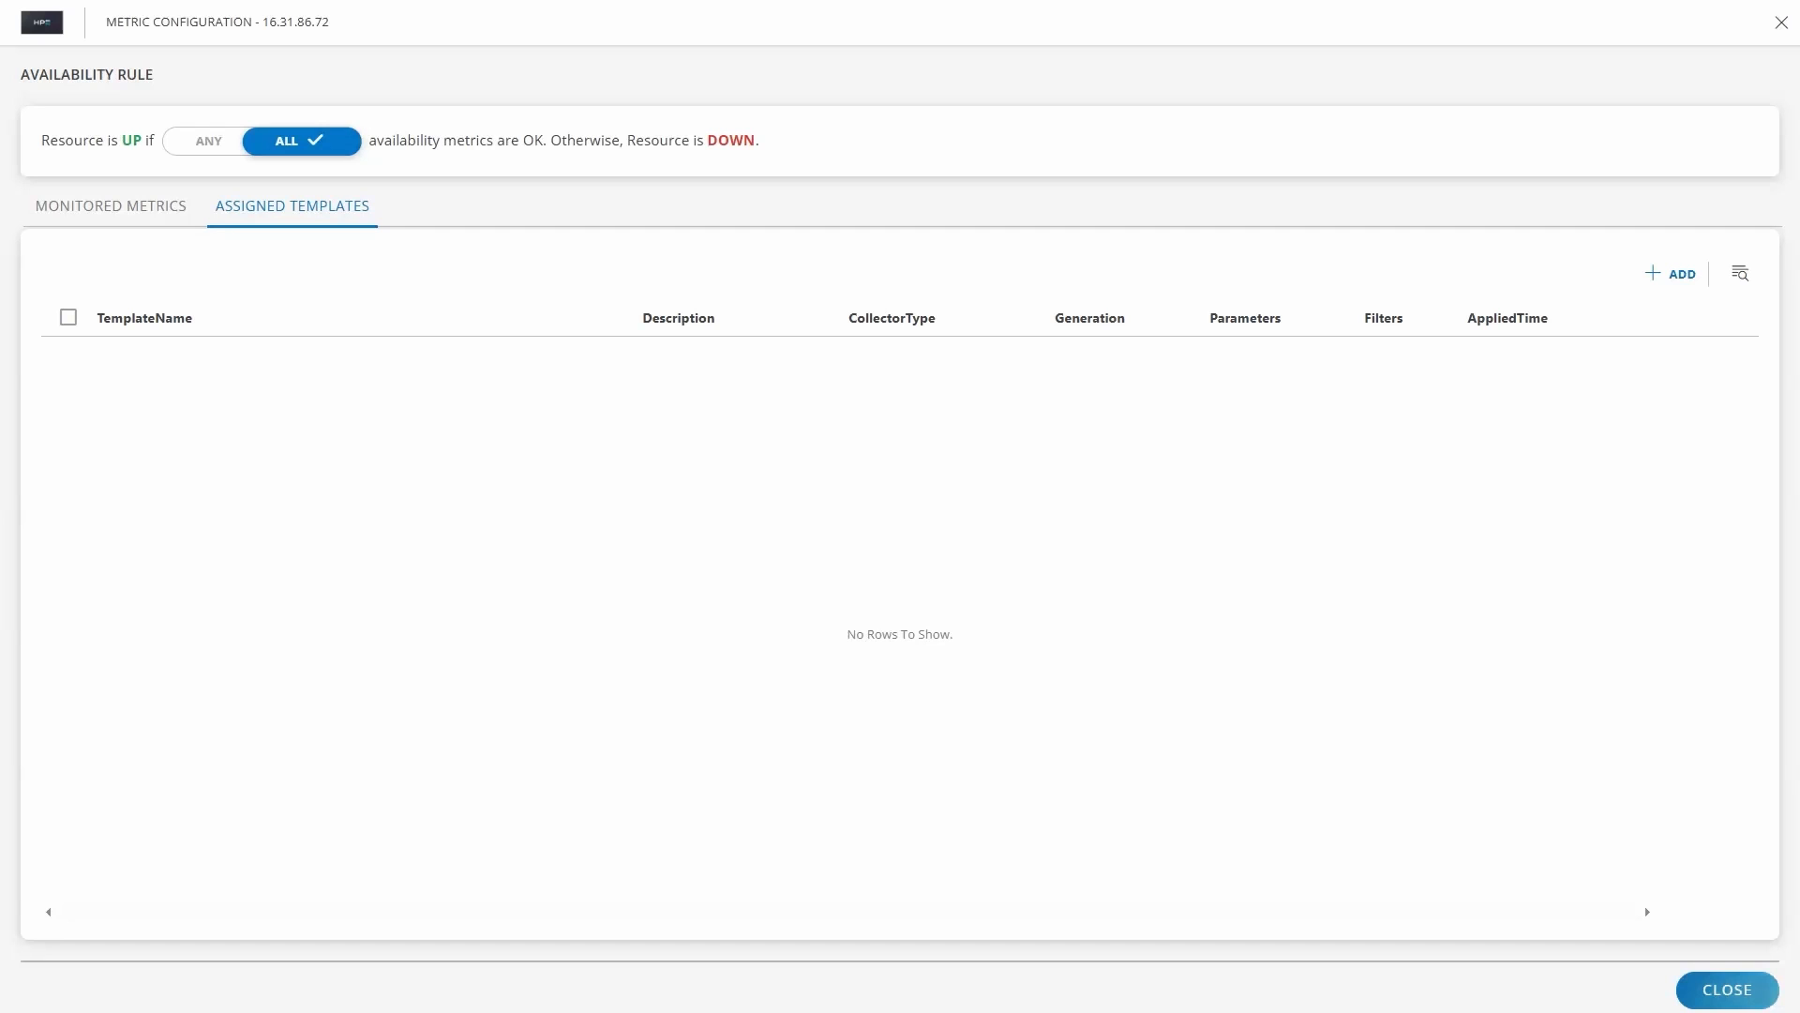
Step: Close the metric configuration and create a new device management policy named Agentless Linux Monitoring Policy
click(1727, 990)
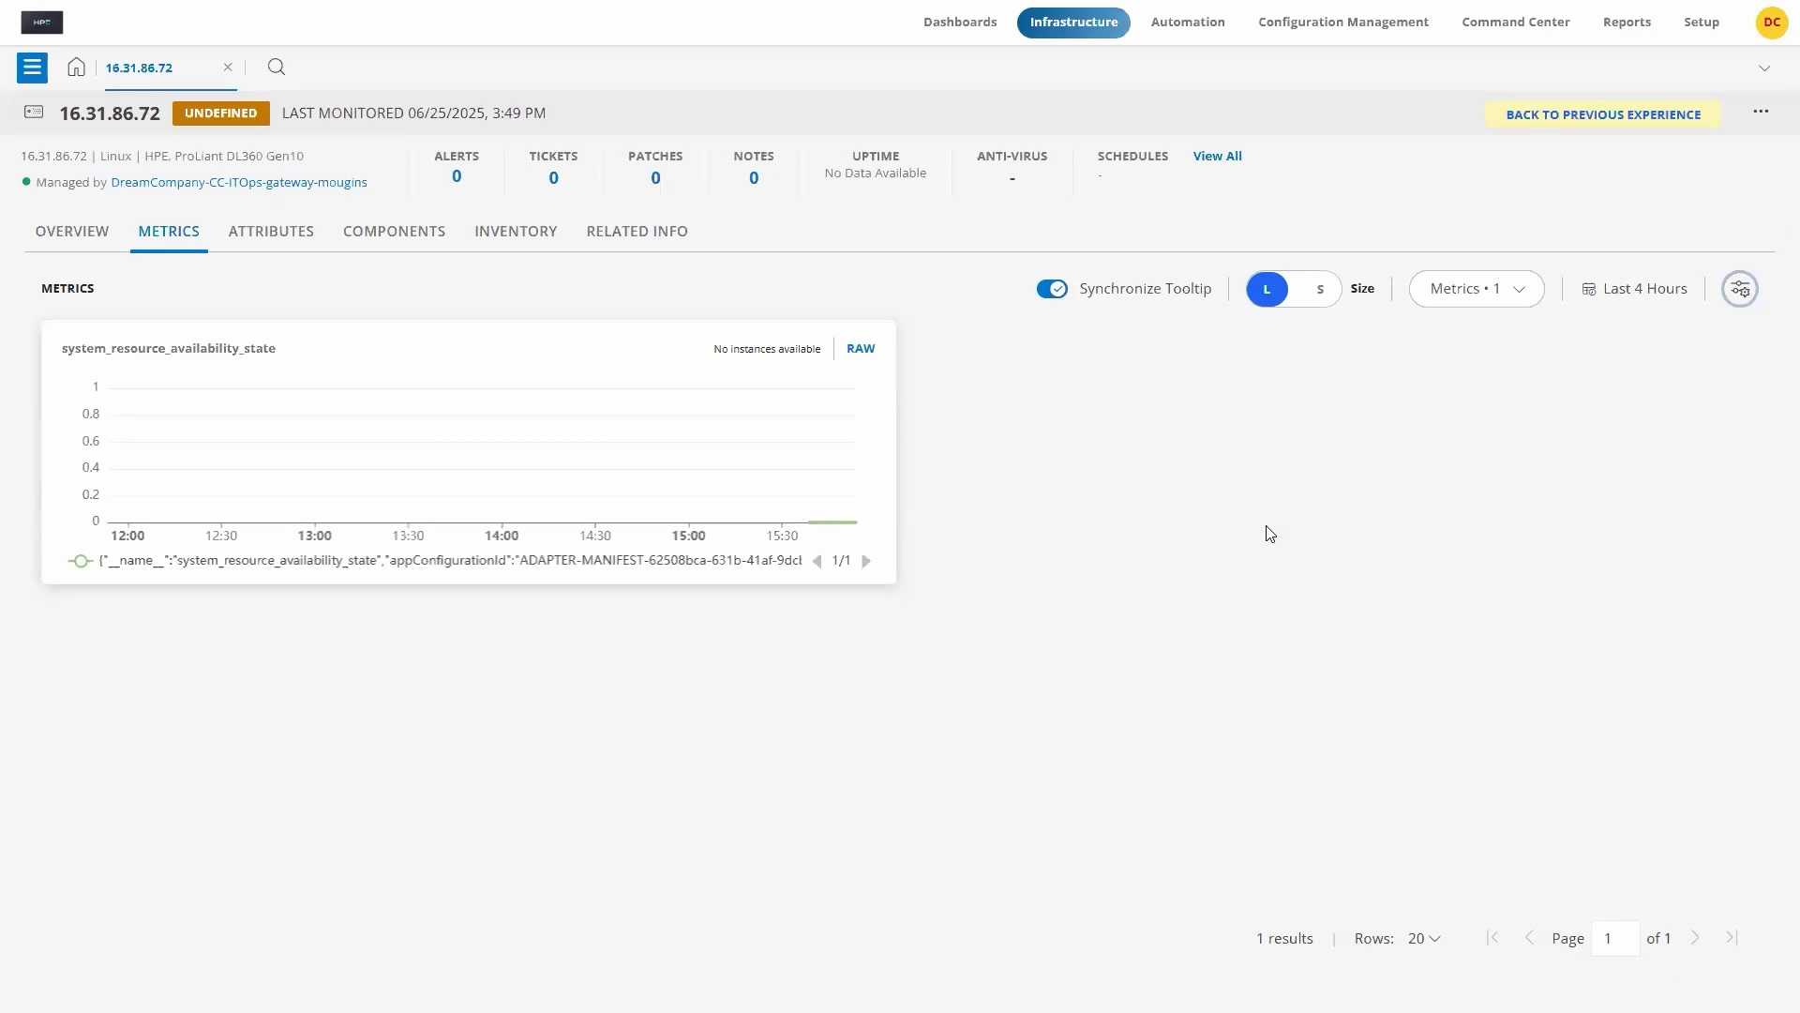
mouse_move(1702, 22)
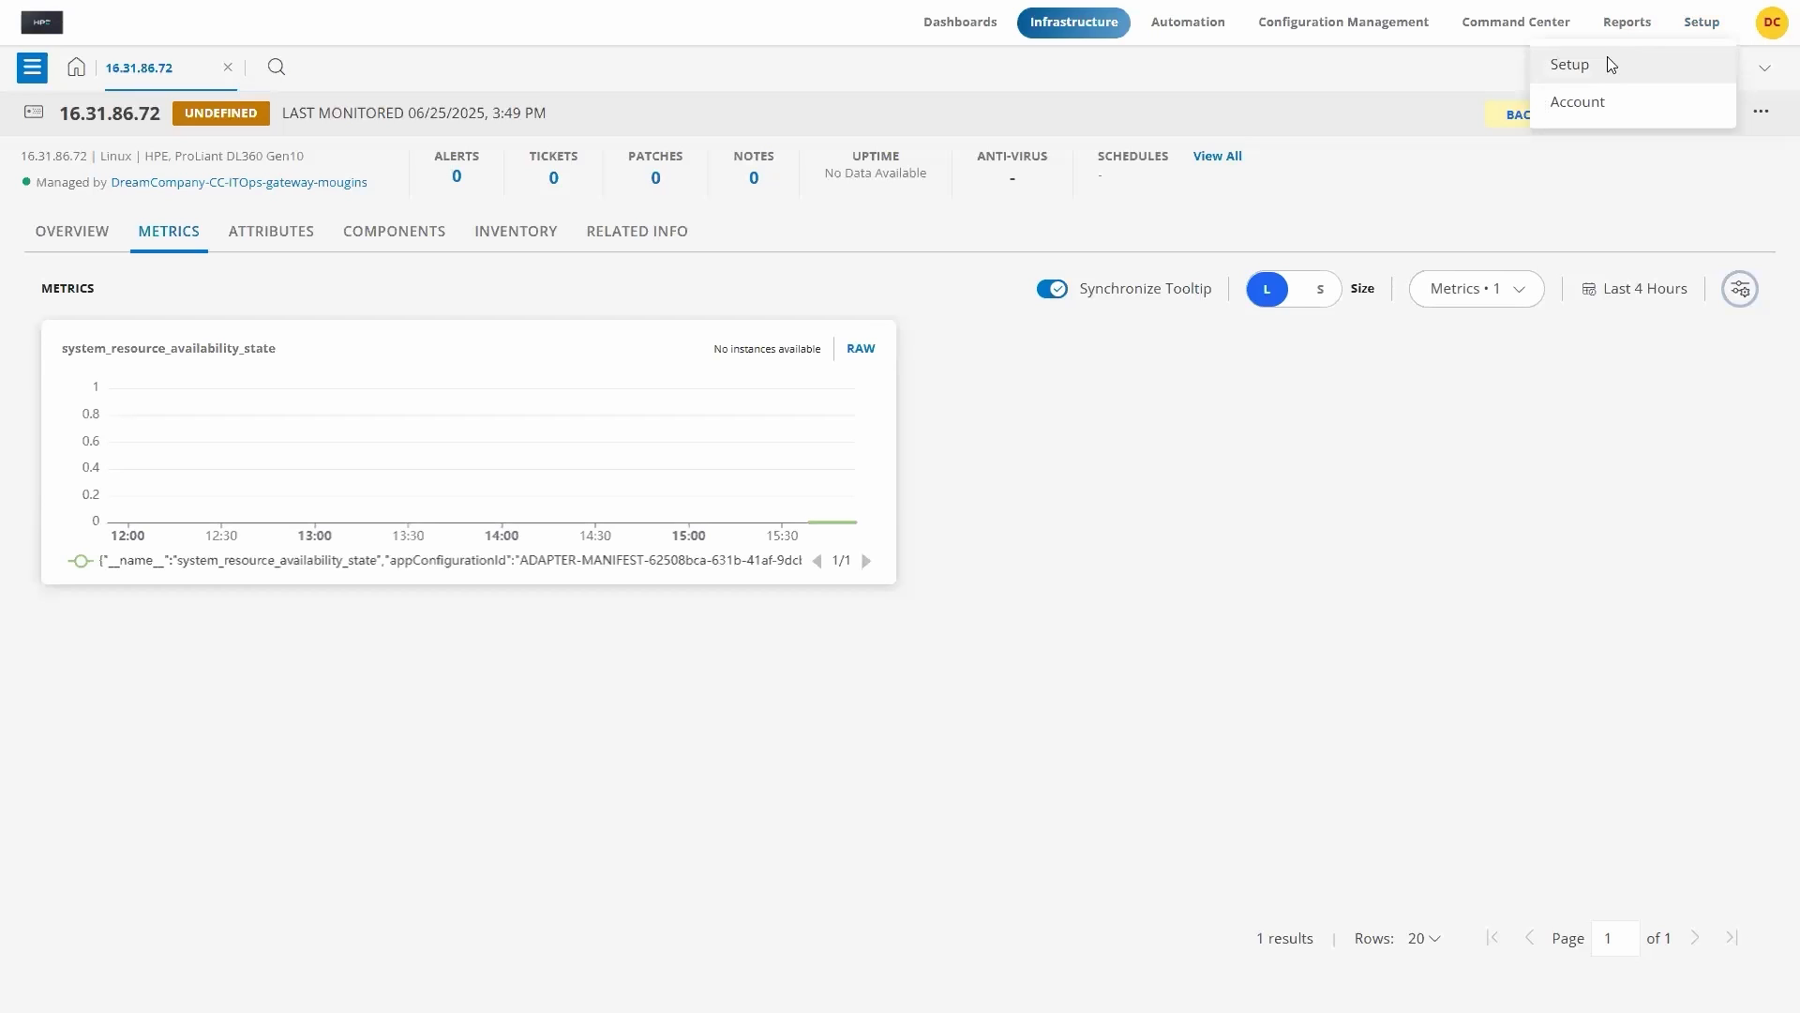
click(1584, 73)
click(74, 467)
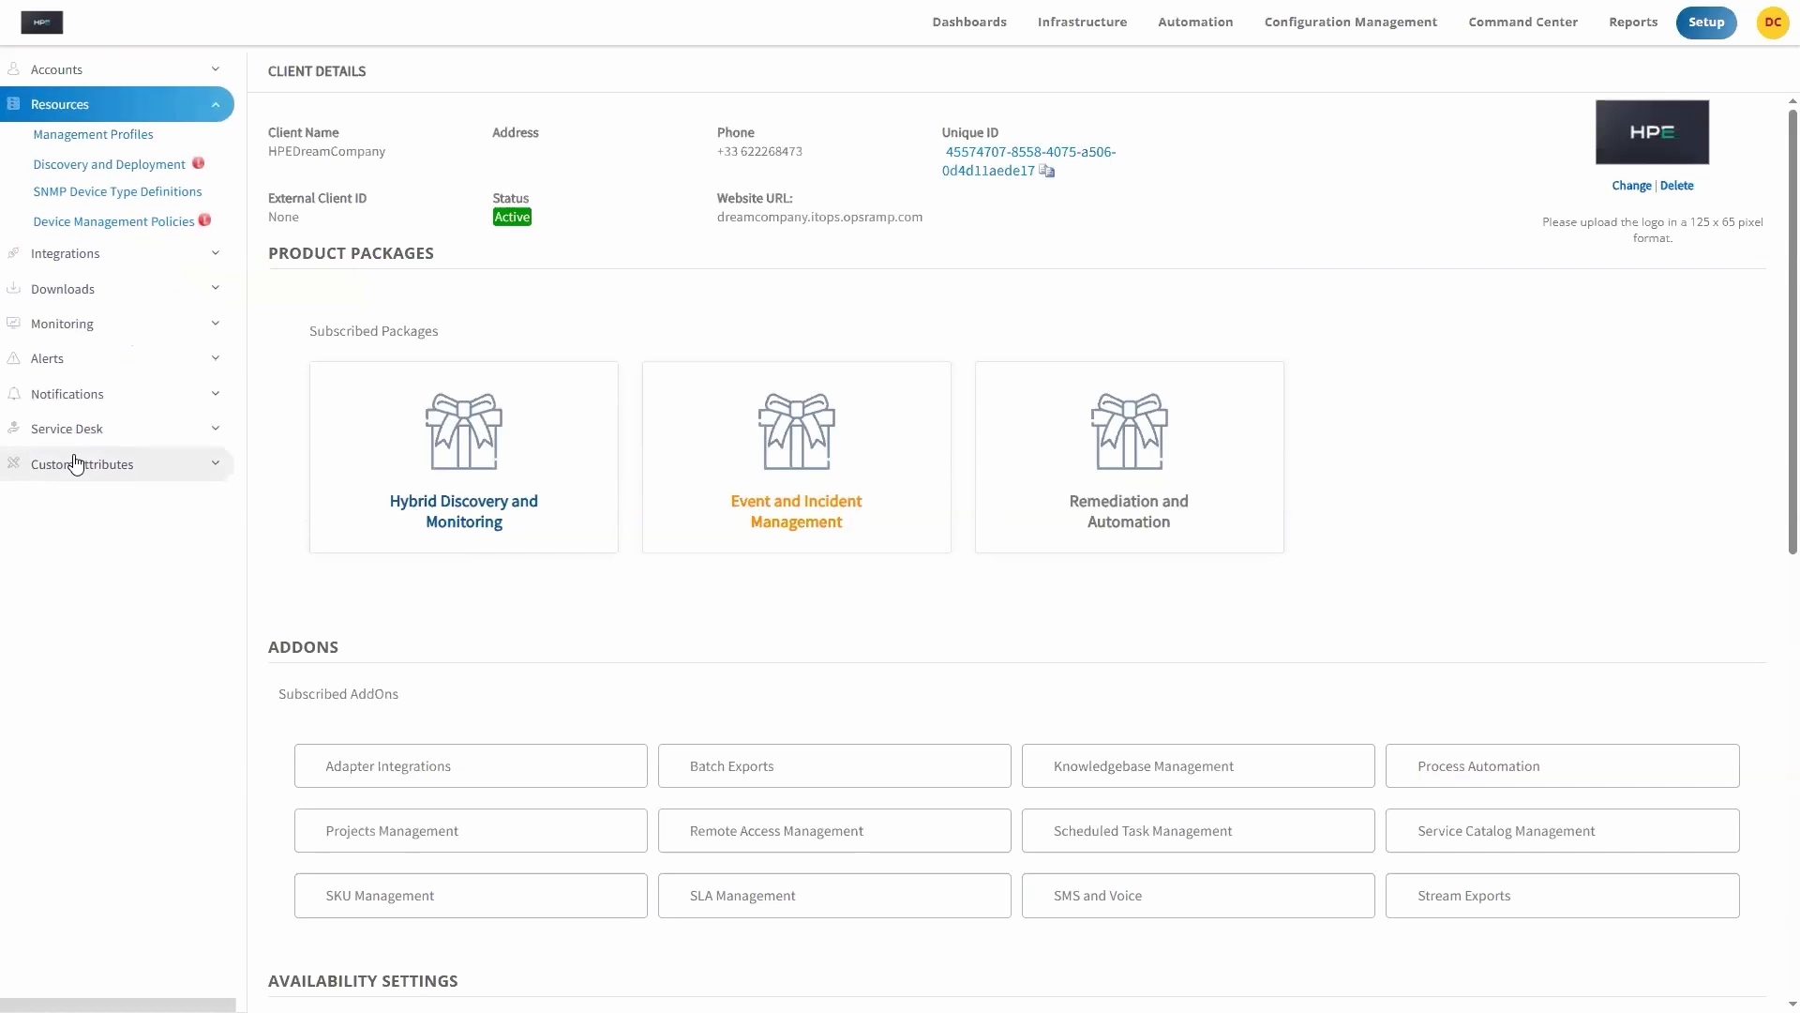
click(98, 225)
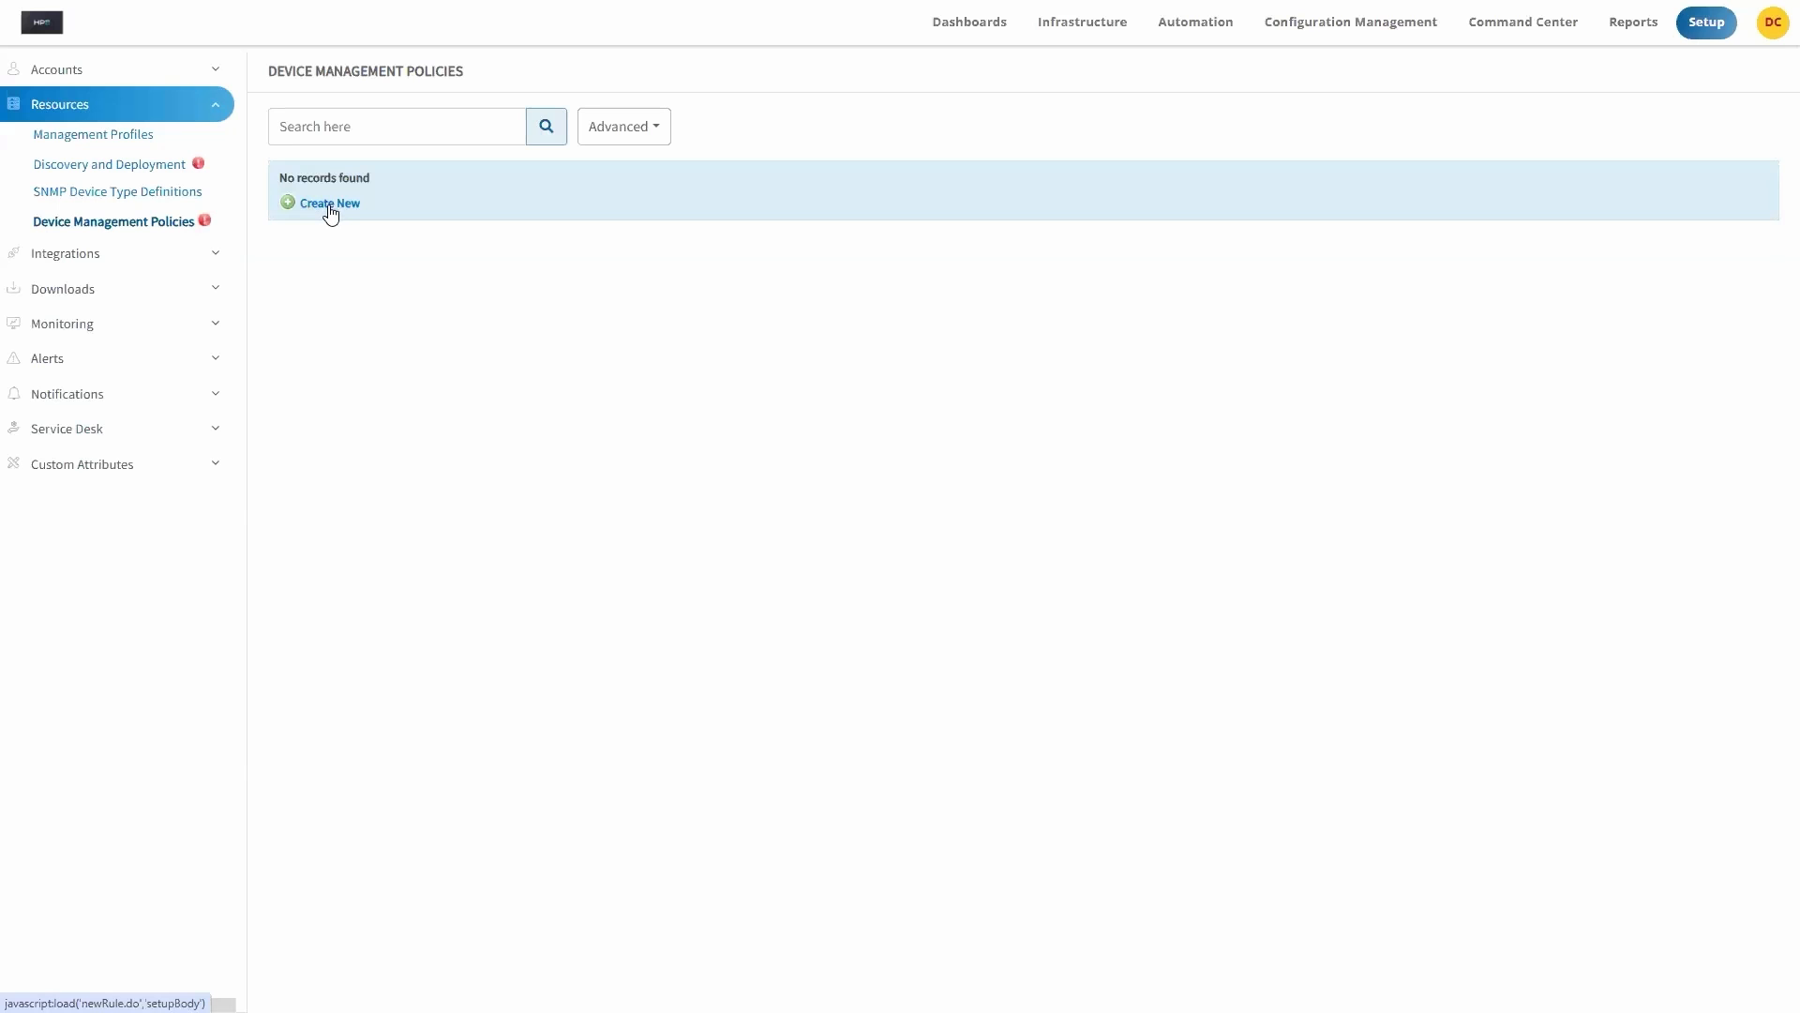
click(329, 204)
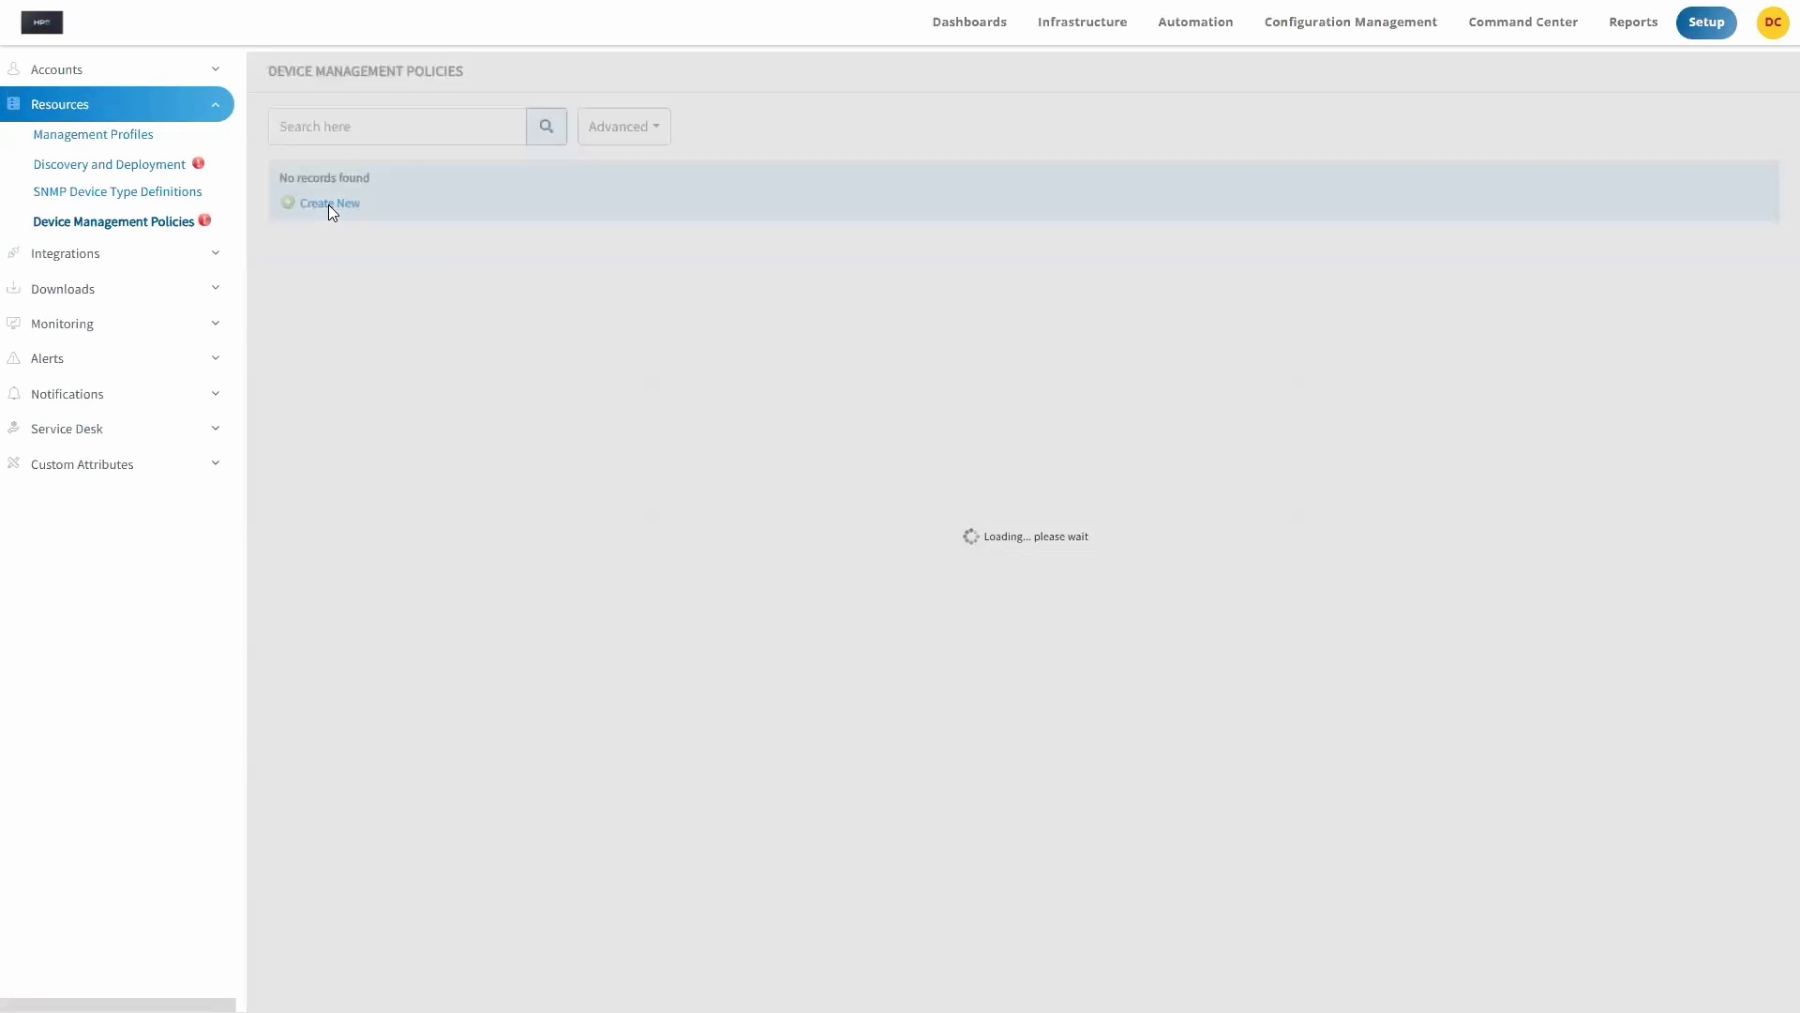
text(Agentless Linux Monitoring Policy)
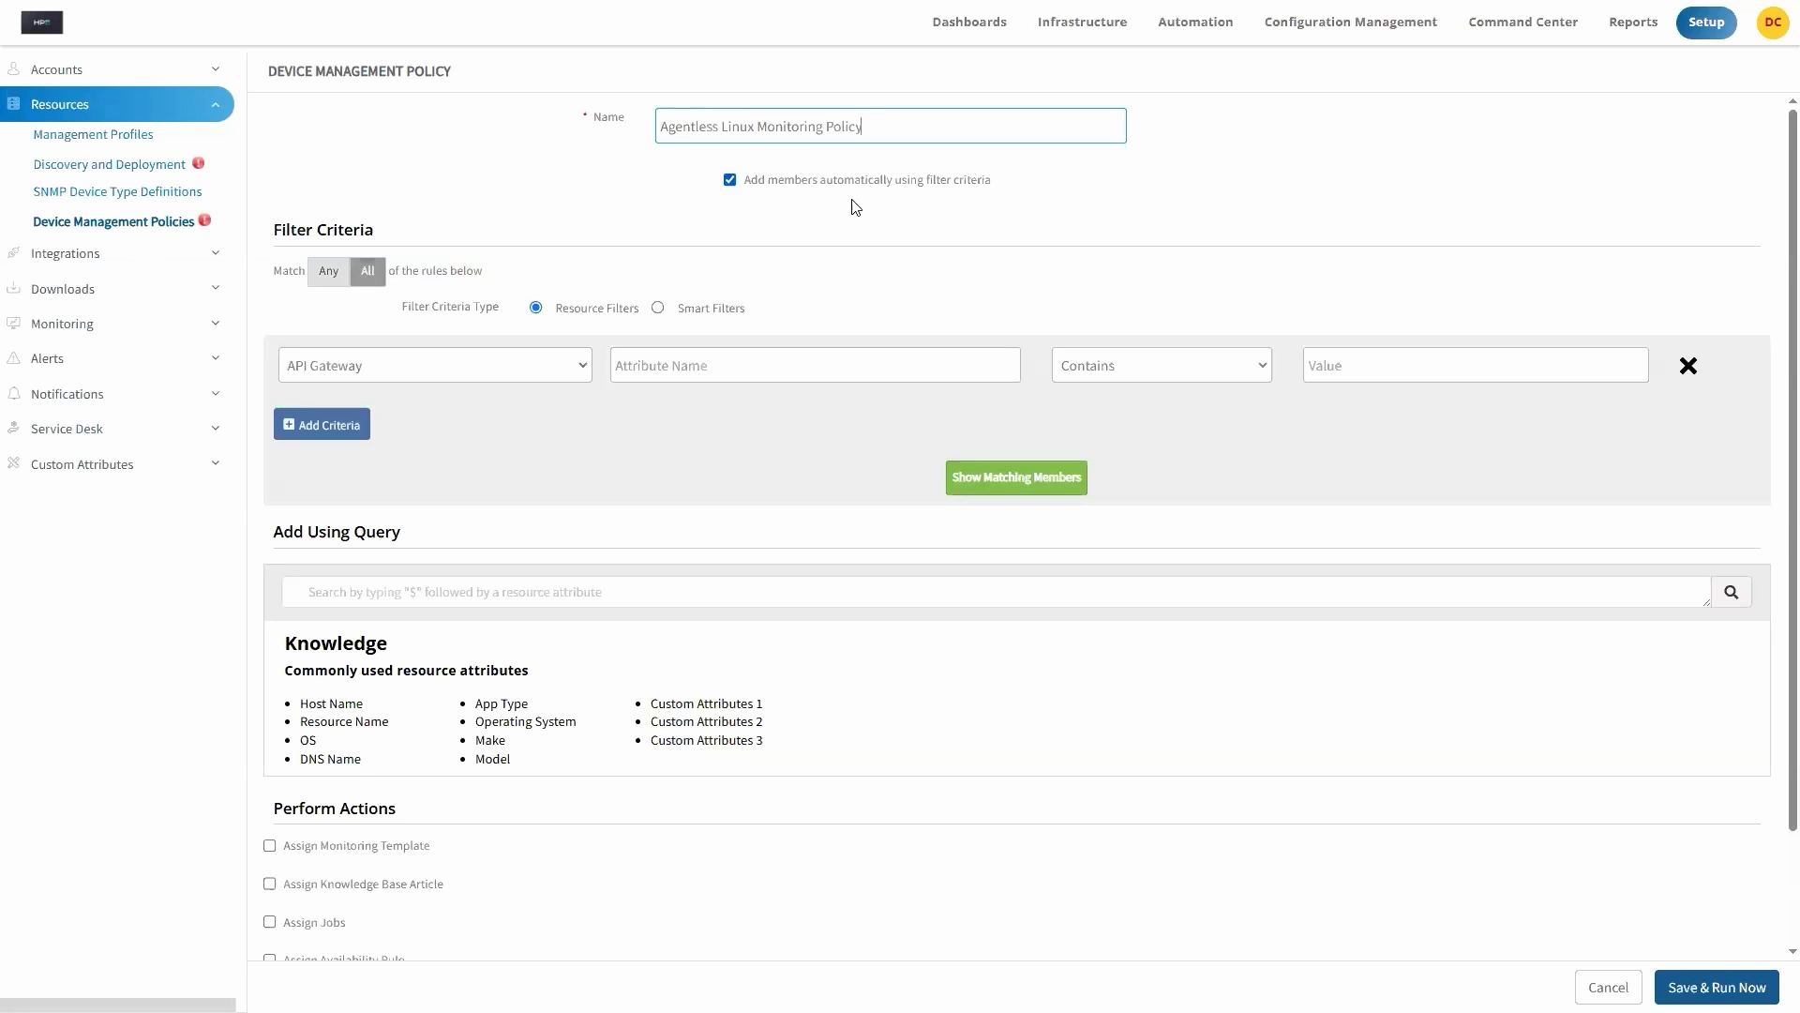
Step: Define the policy's first filter criterion as Device with Native Type Equals Linux
click(324, 367)
text(de)
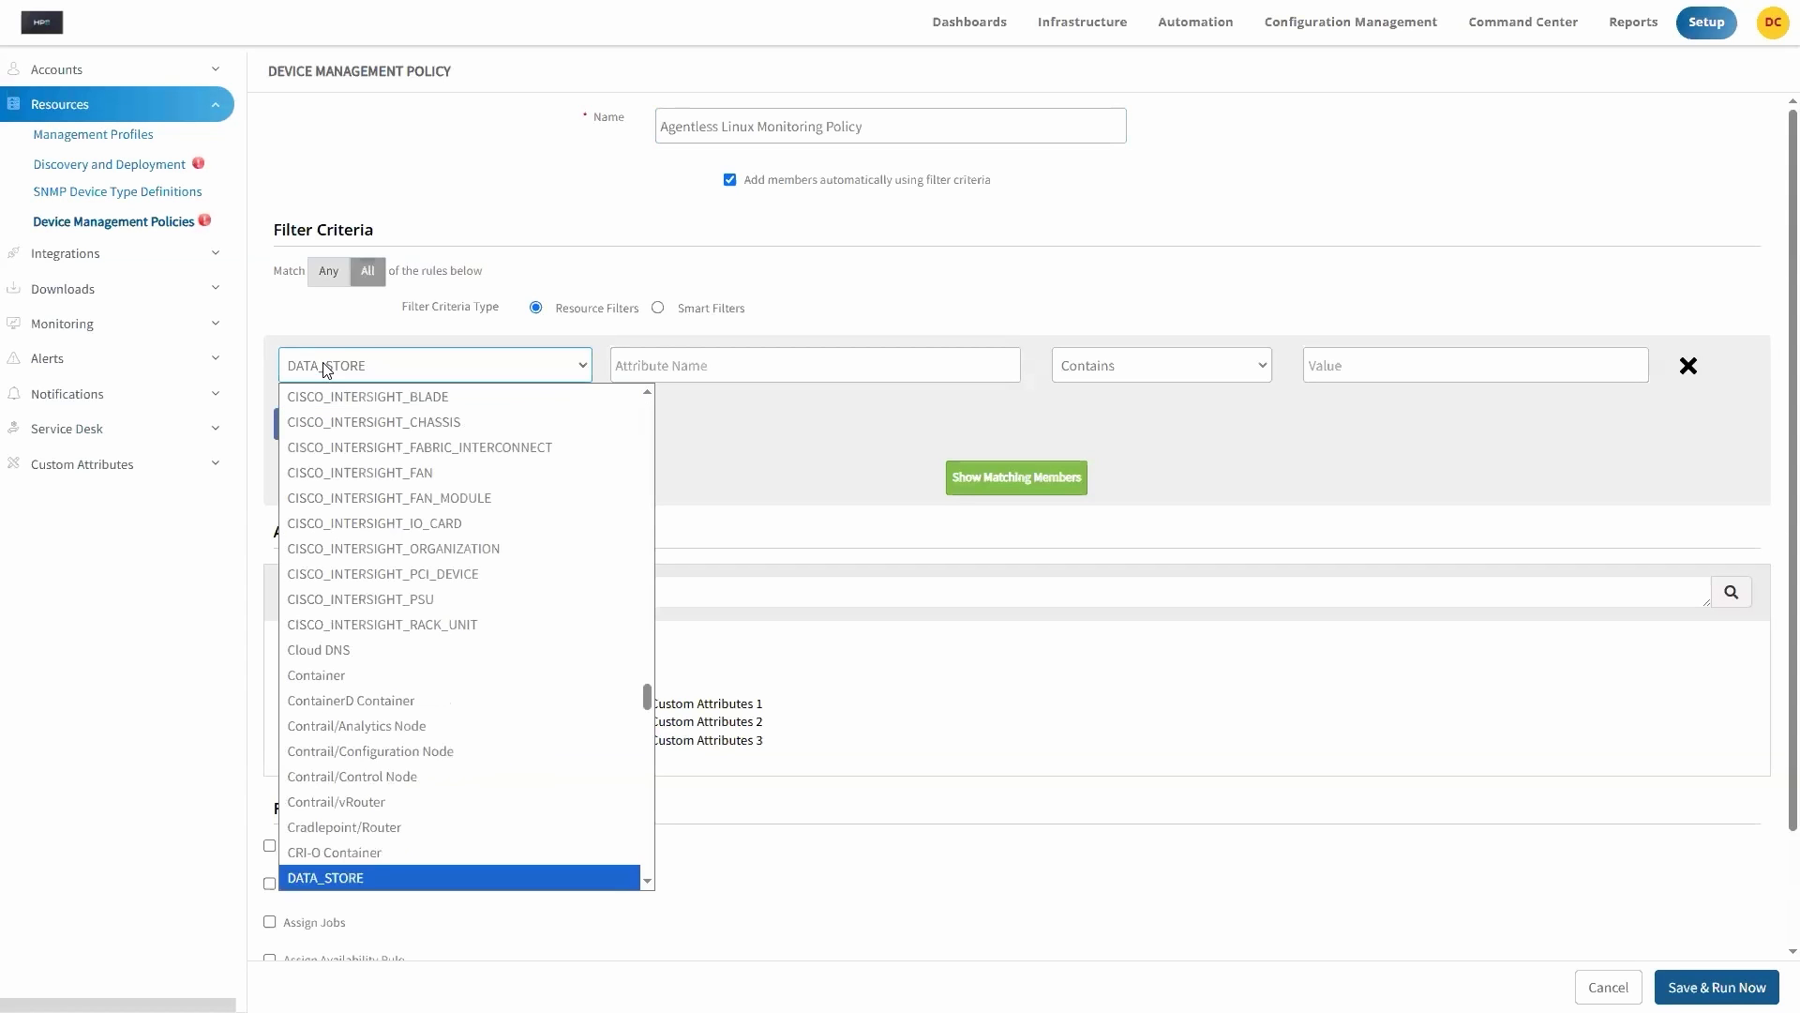
key(Return)
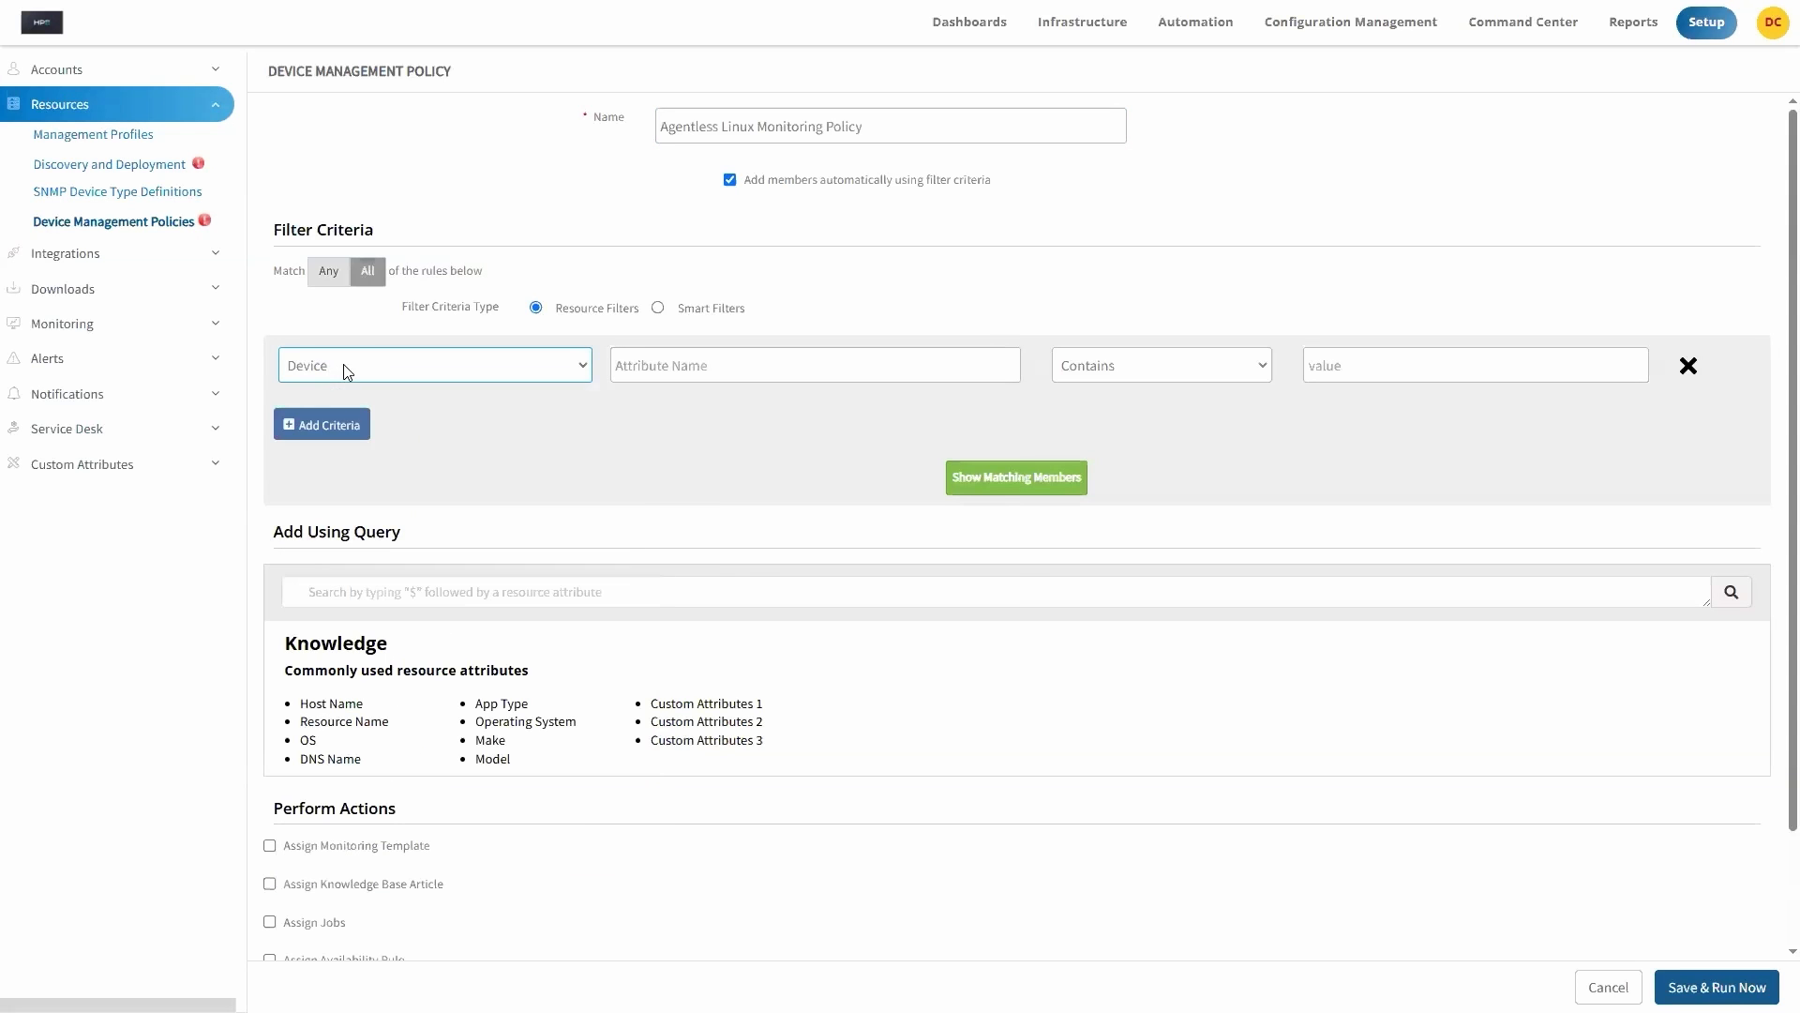
click(675, 366)
scroll(683, 450, down, 5)
click(681, 463)
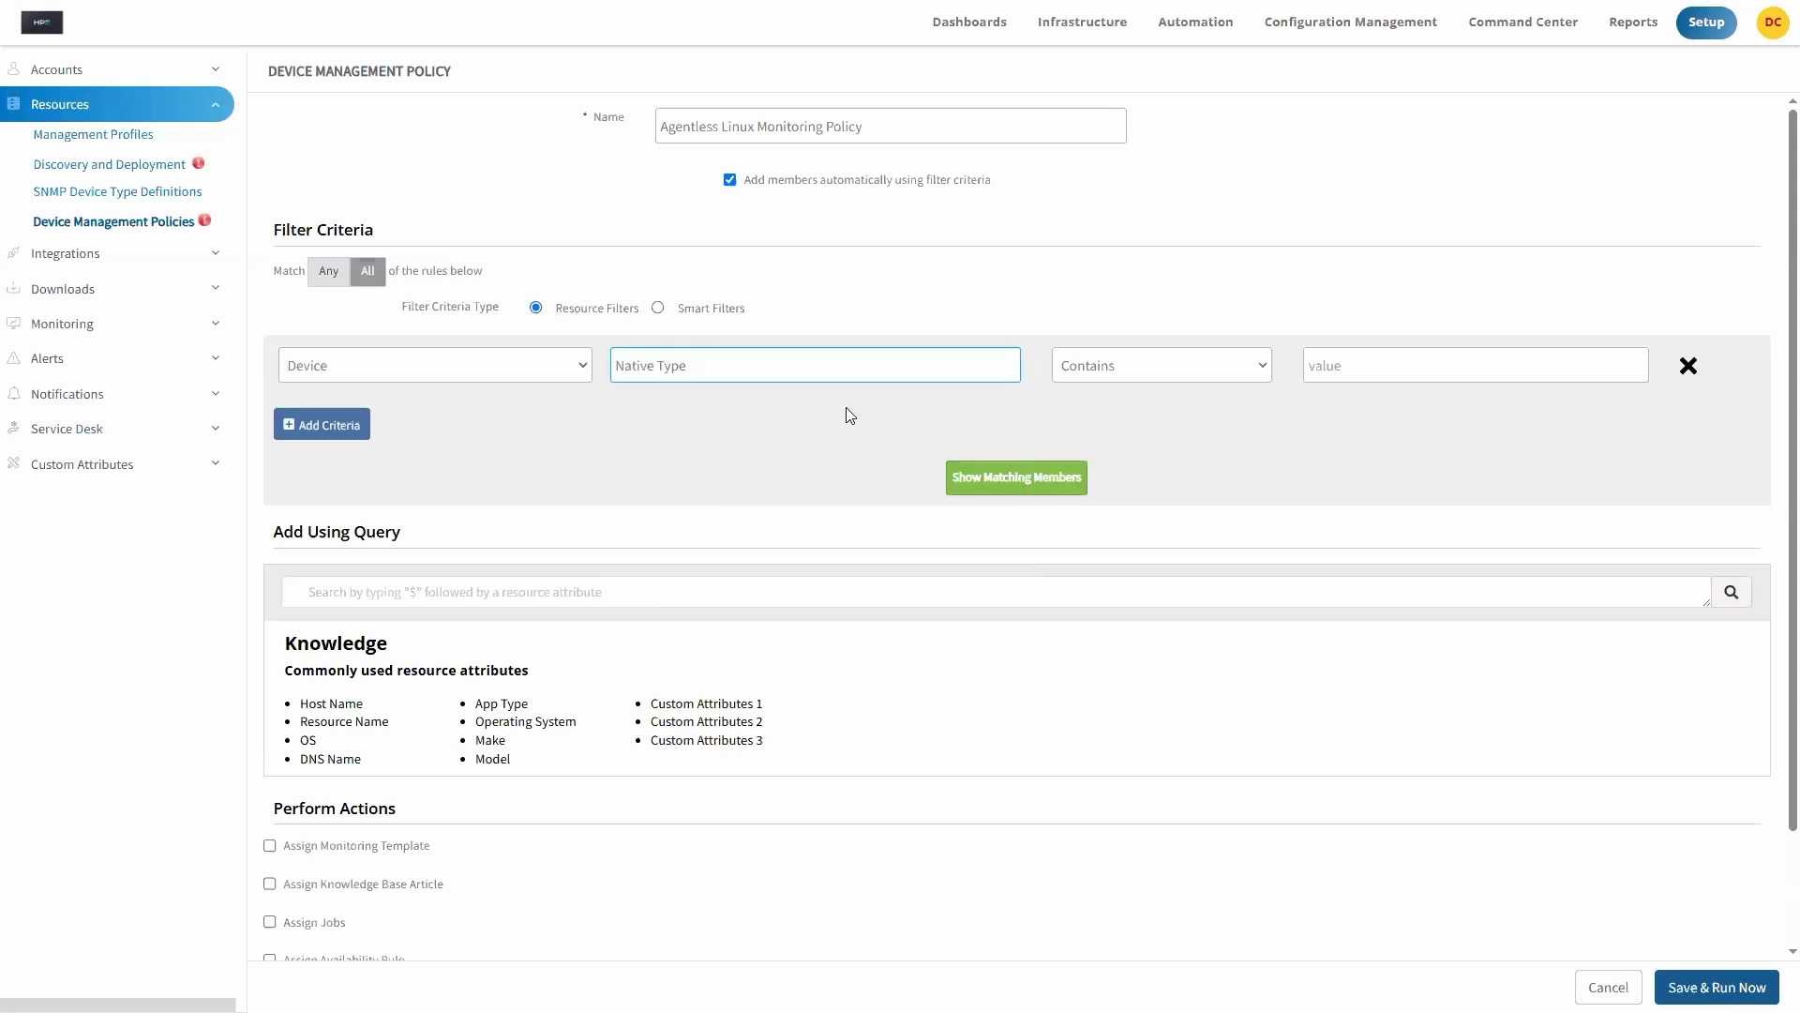
click(1086, 367)
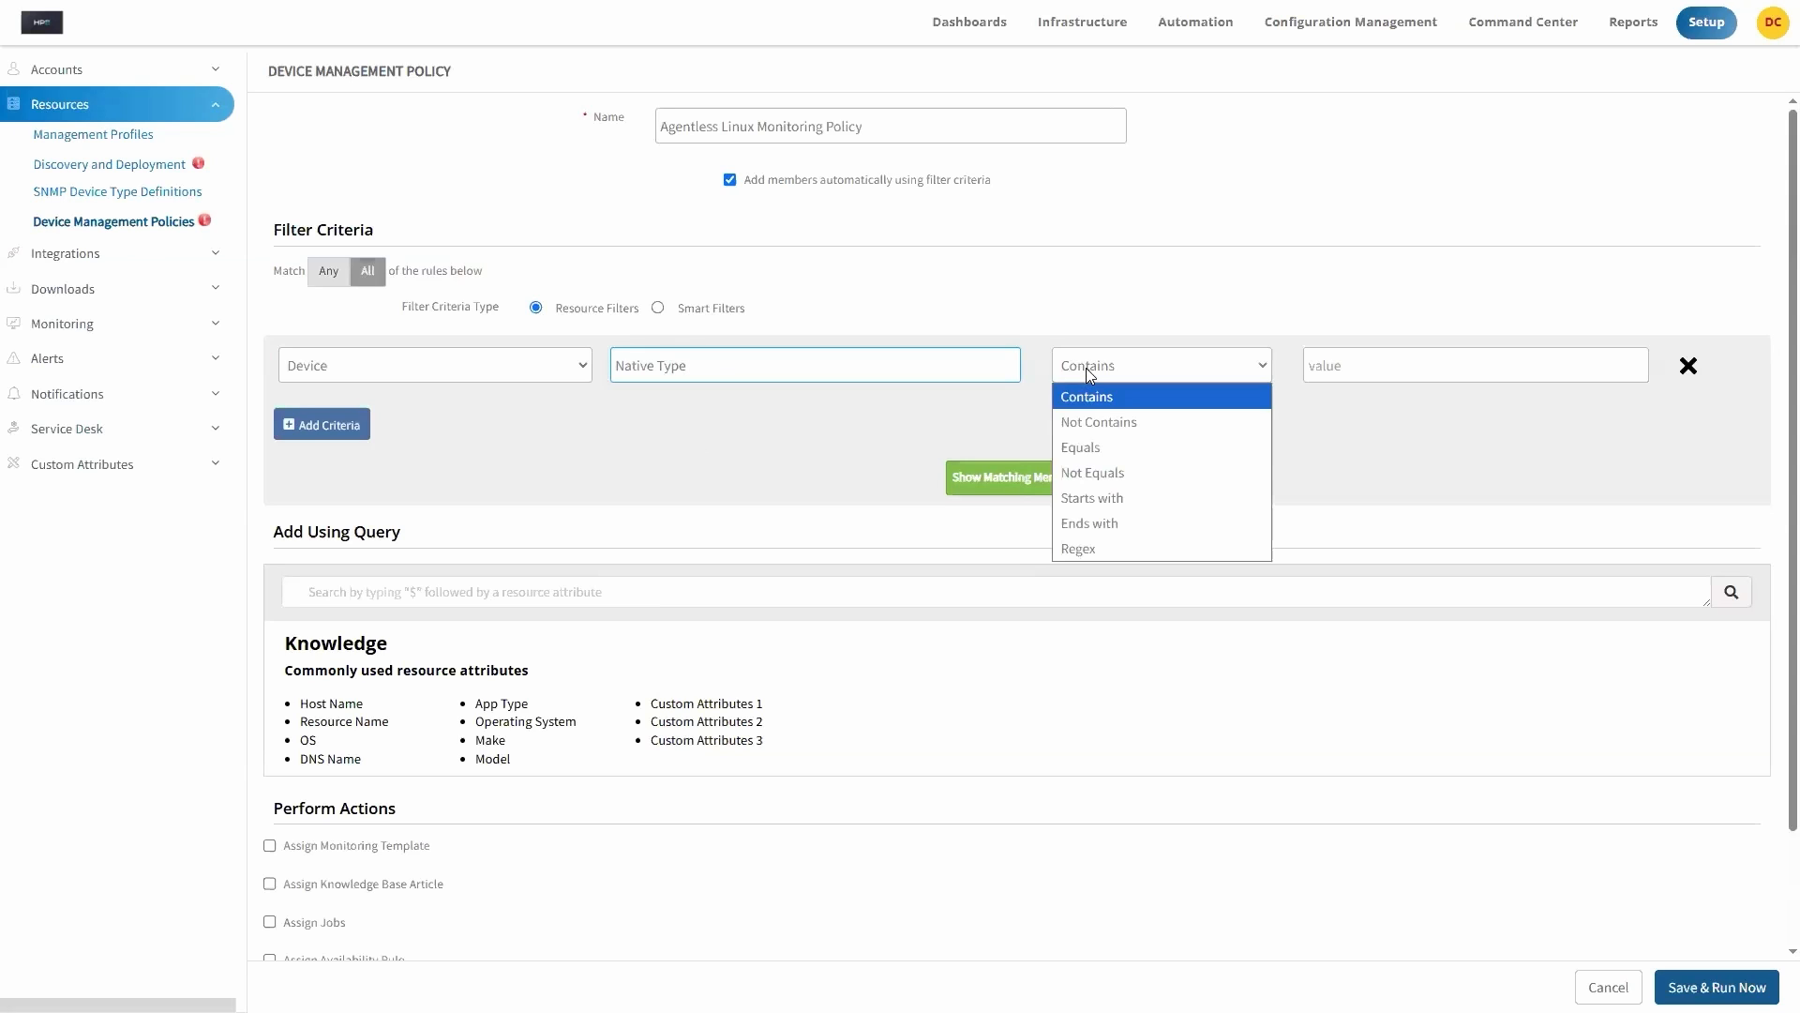
click(1091, 450)
click(1353, 365)
text(Linux)
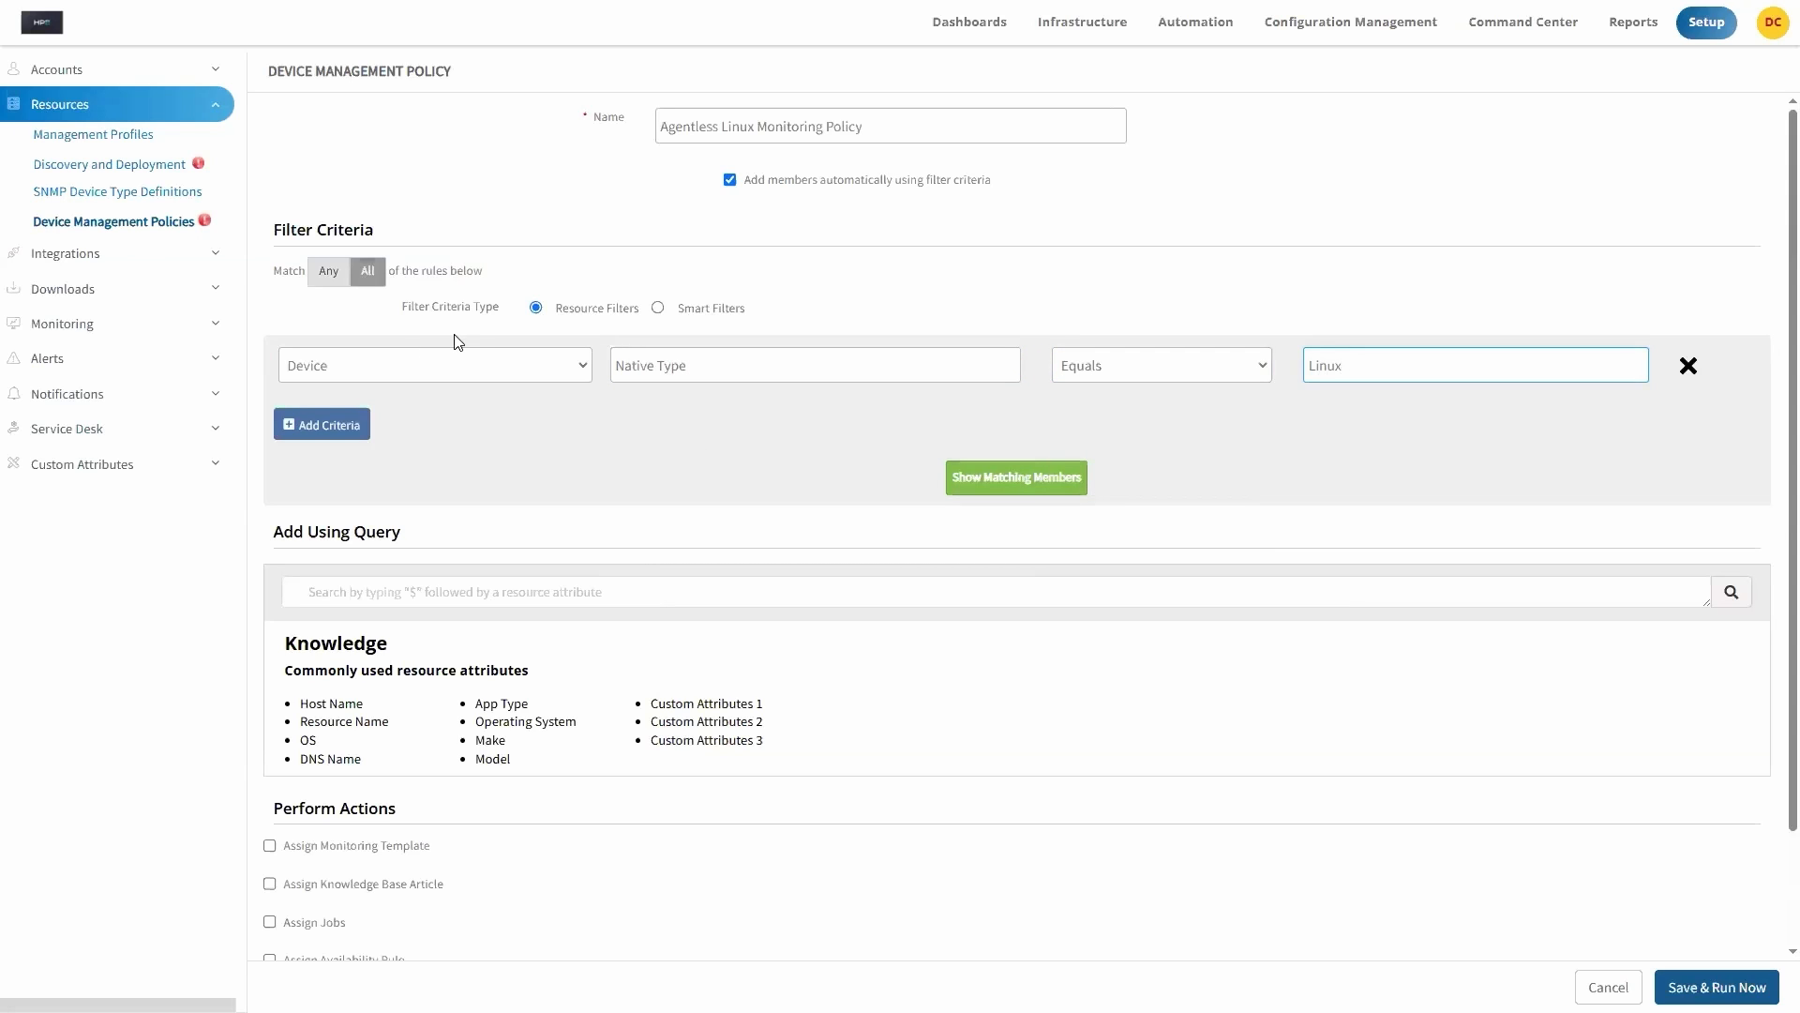
Step: Add a second filter criterion, Device with Make Contains HPE, and show the policy's matching members
click(309, 441)
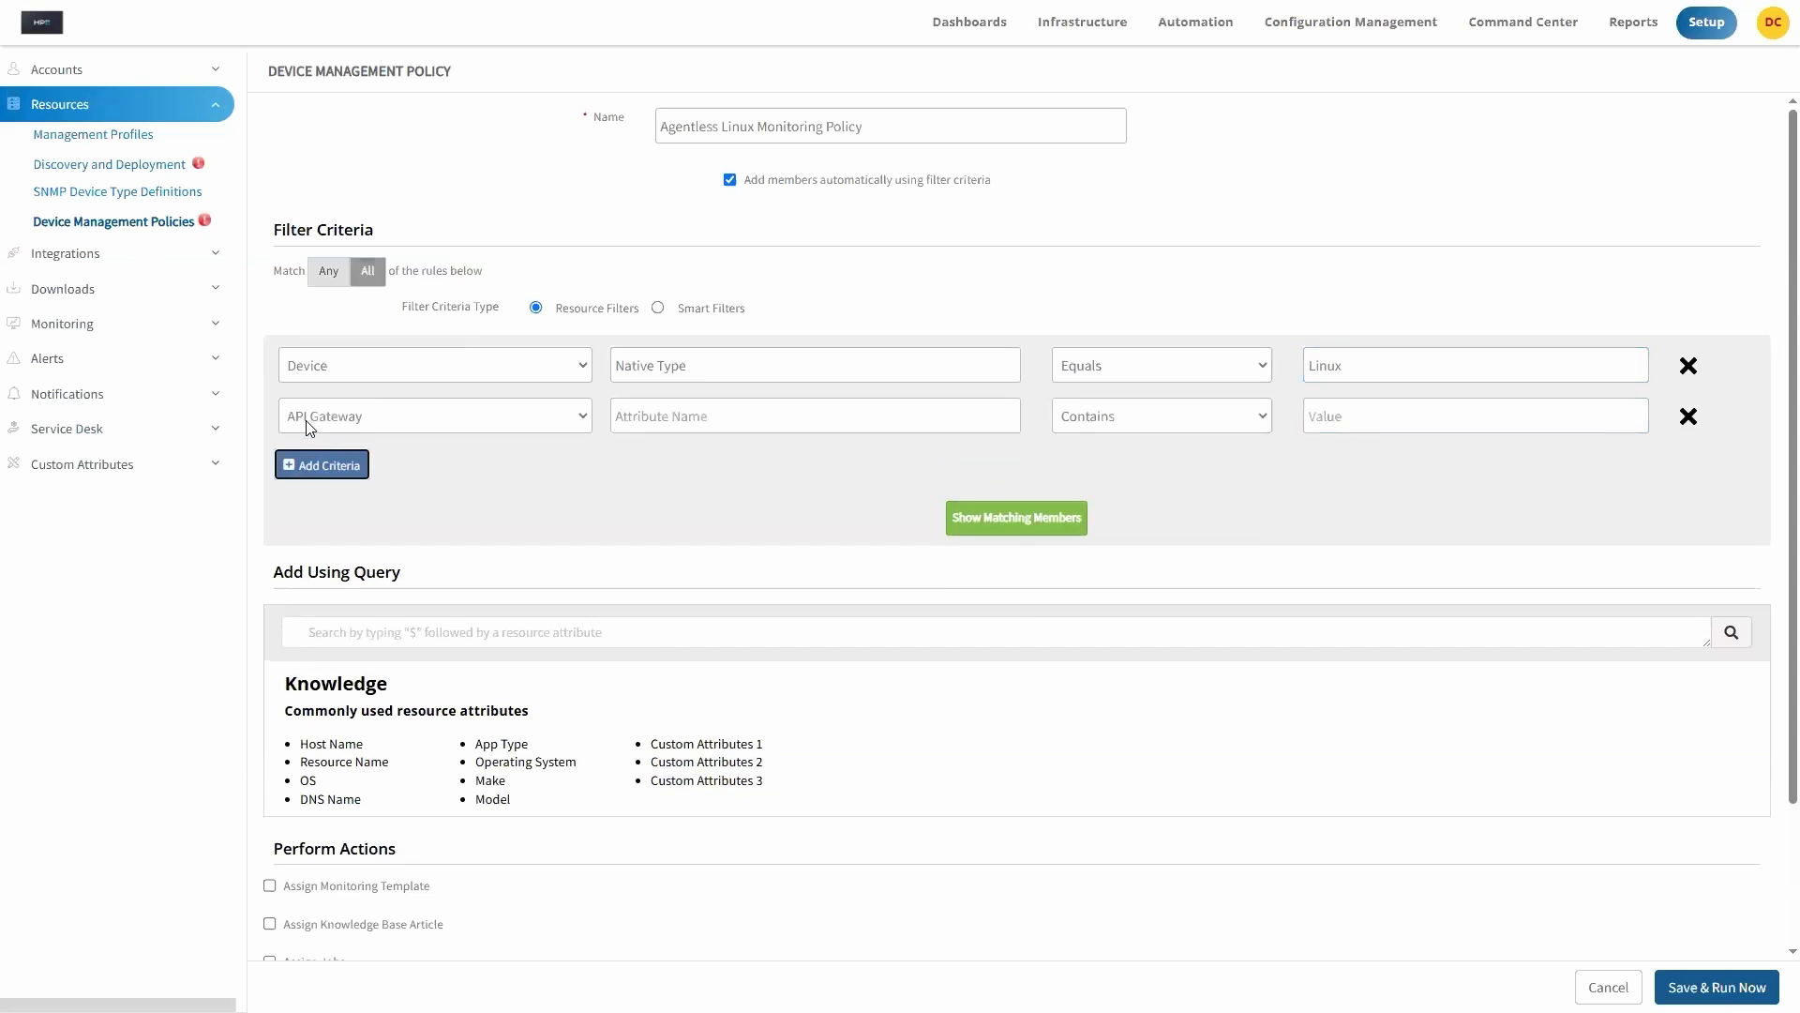
click(349, 413)
click(656, 415)
scroll(647, 525, down, 3)
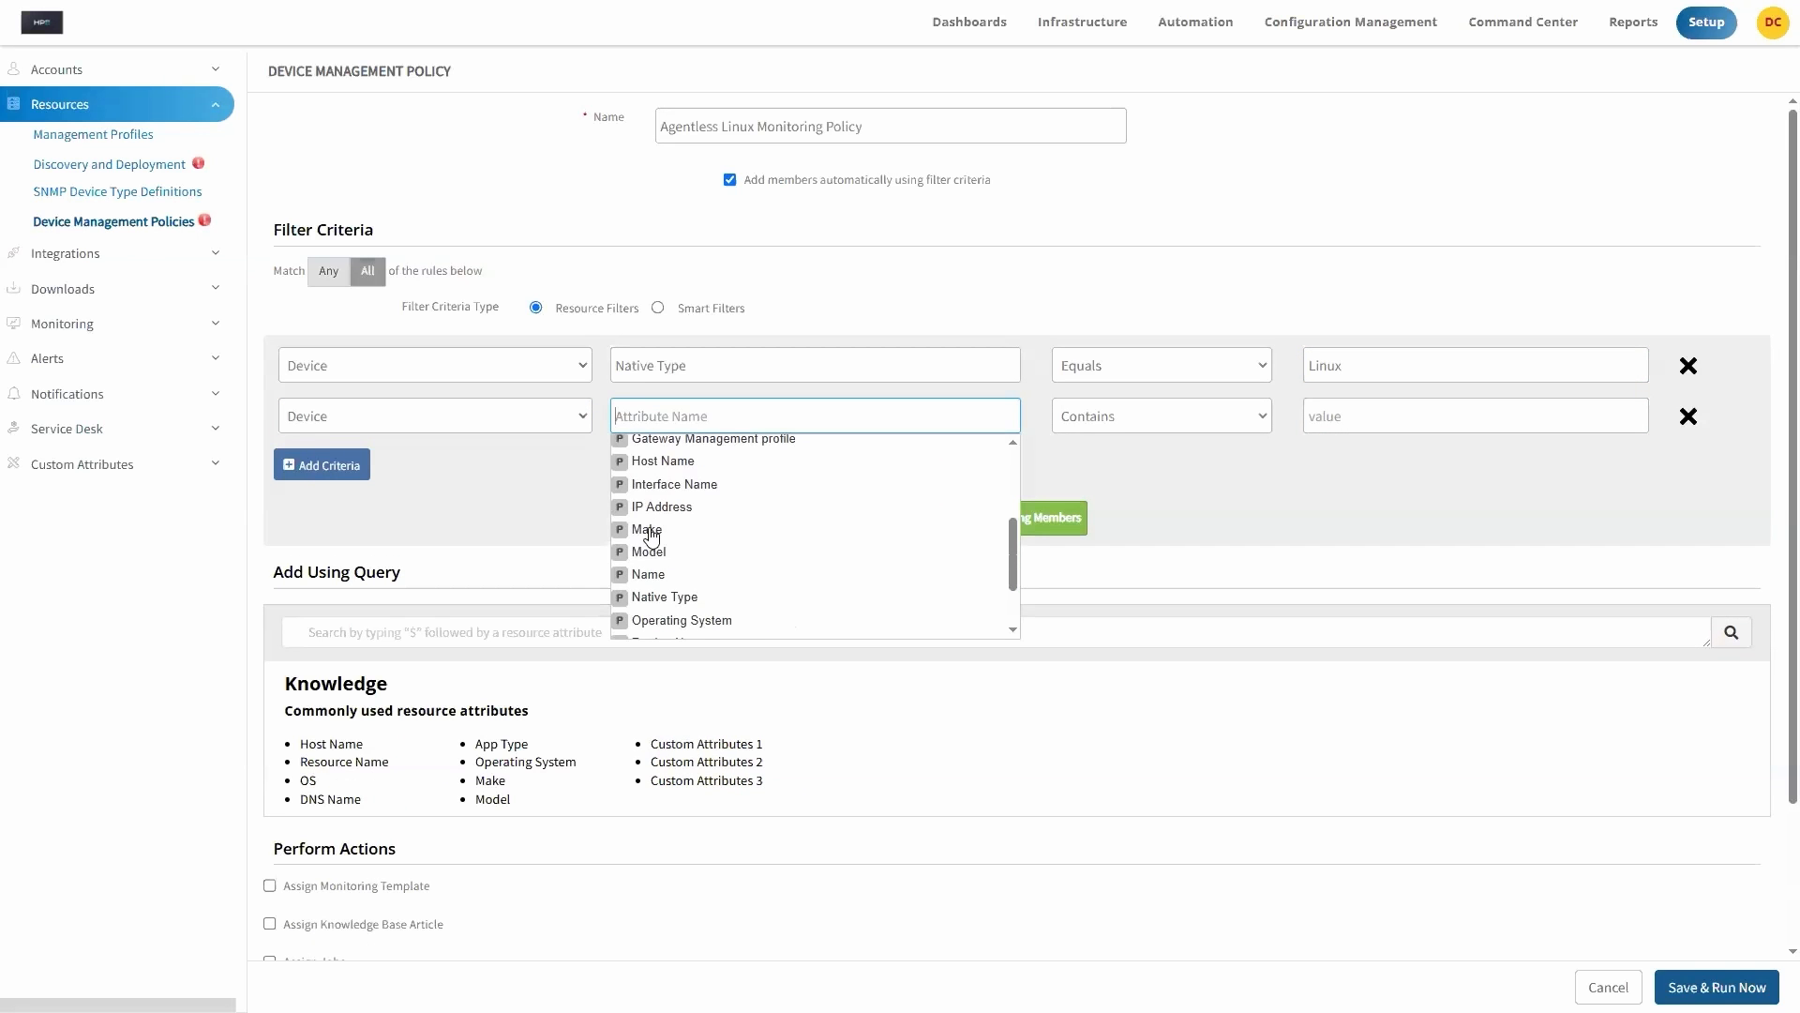
click(649, 527)
click(1339, 412)
text(HPE)
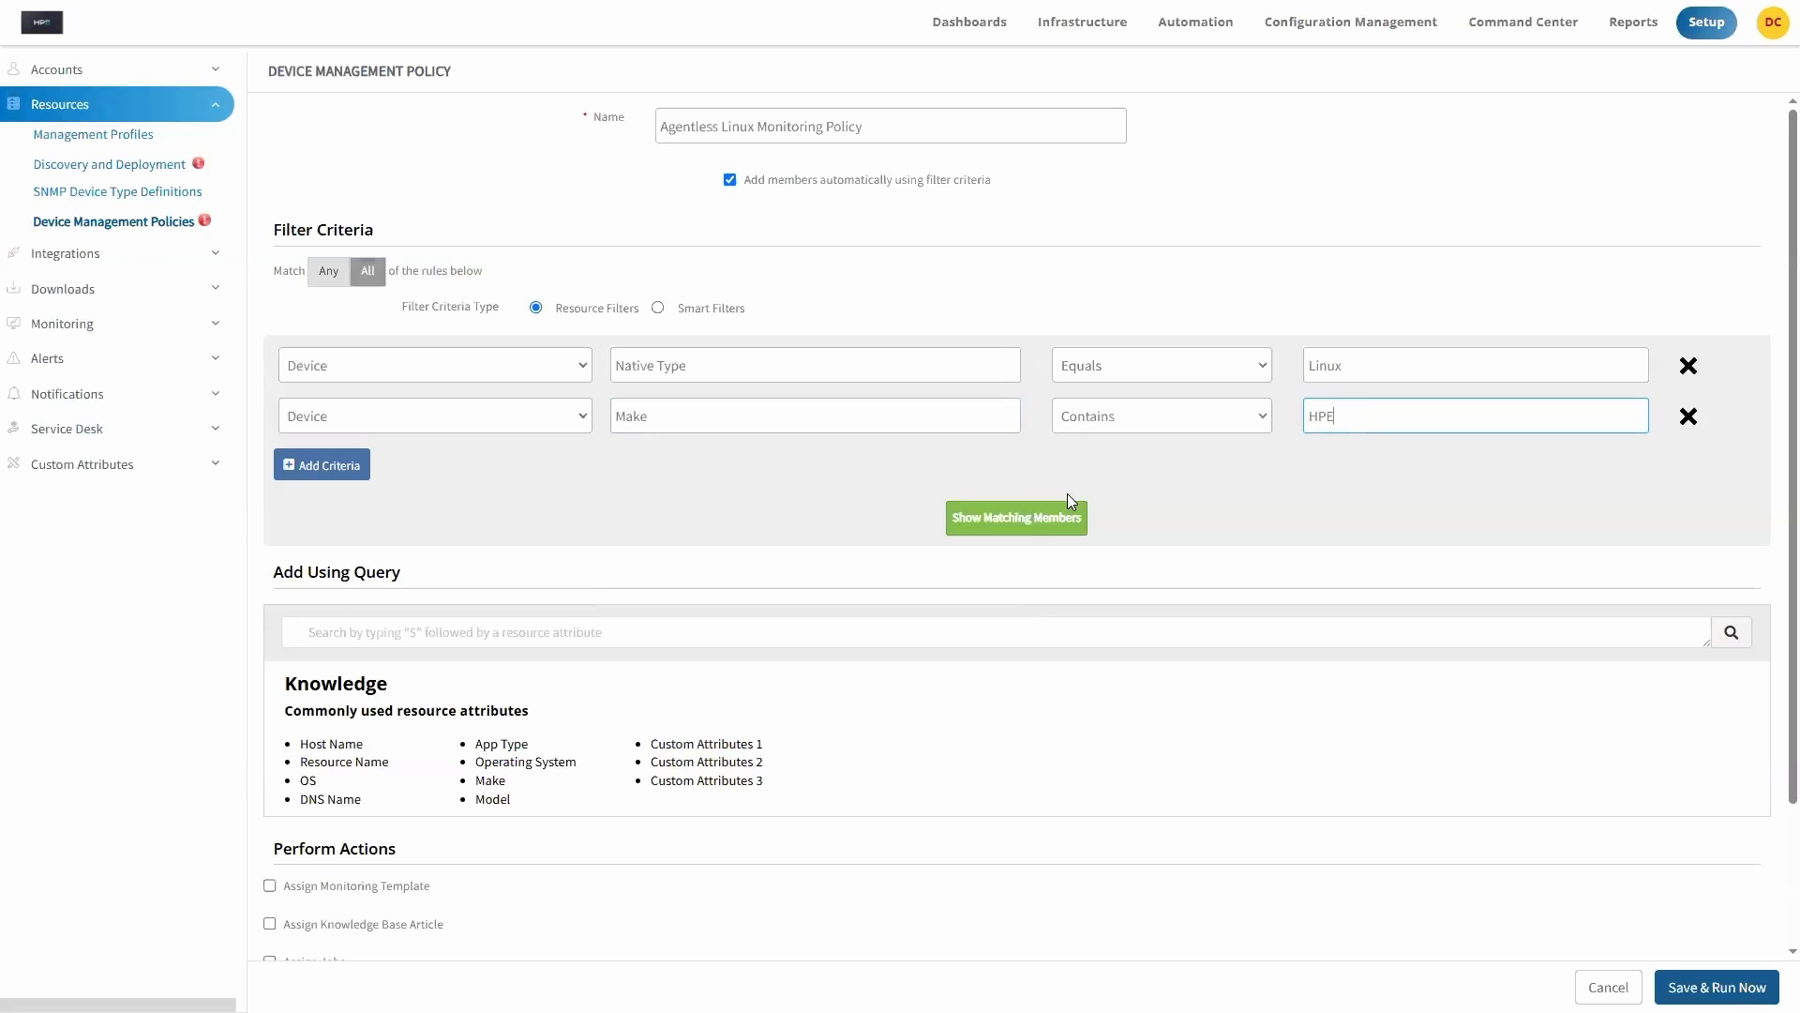
click(1010, 533)
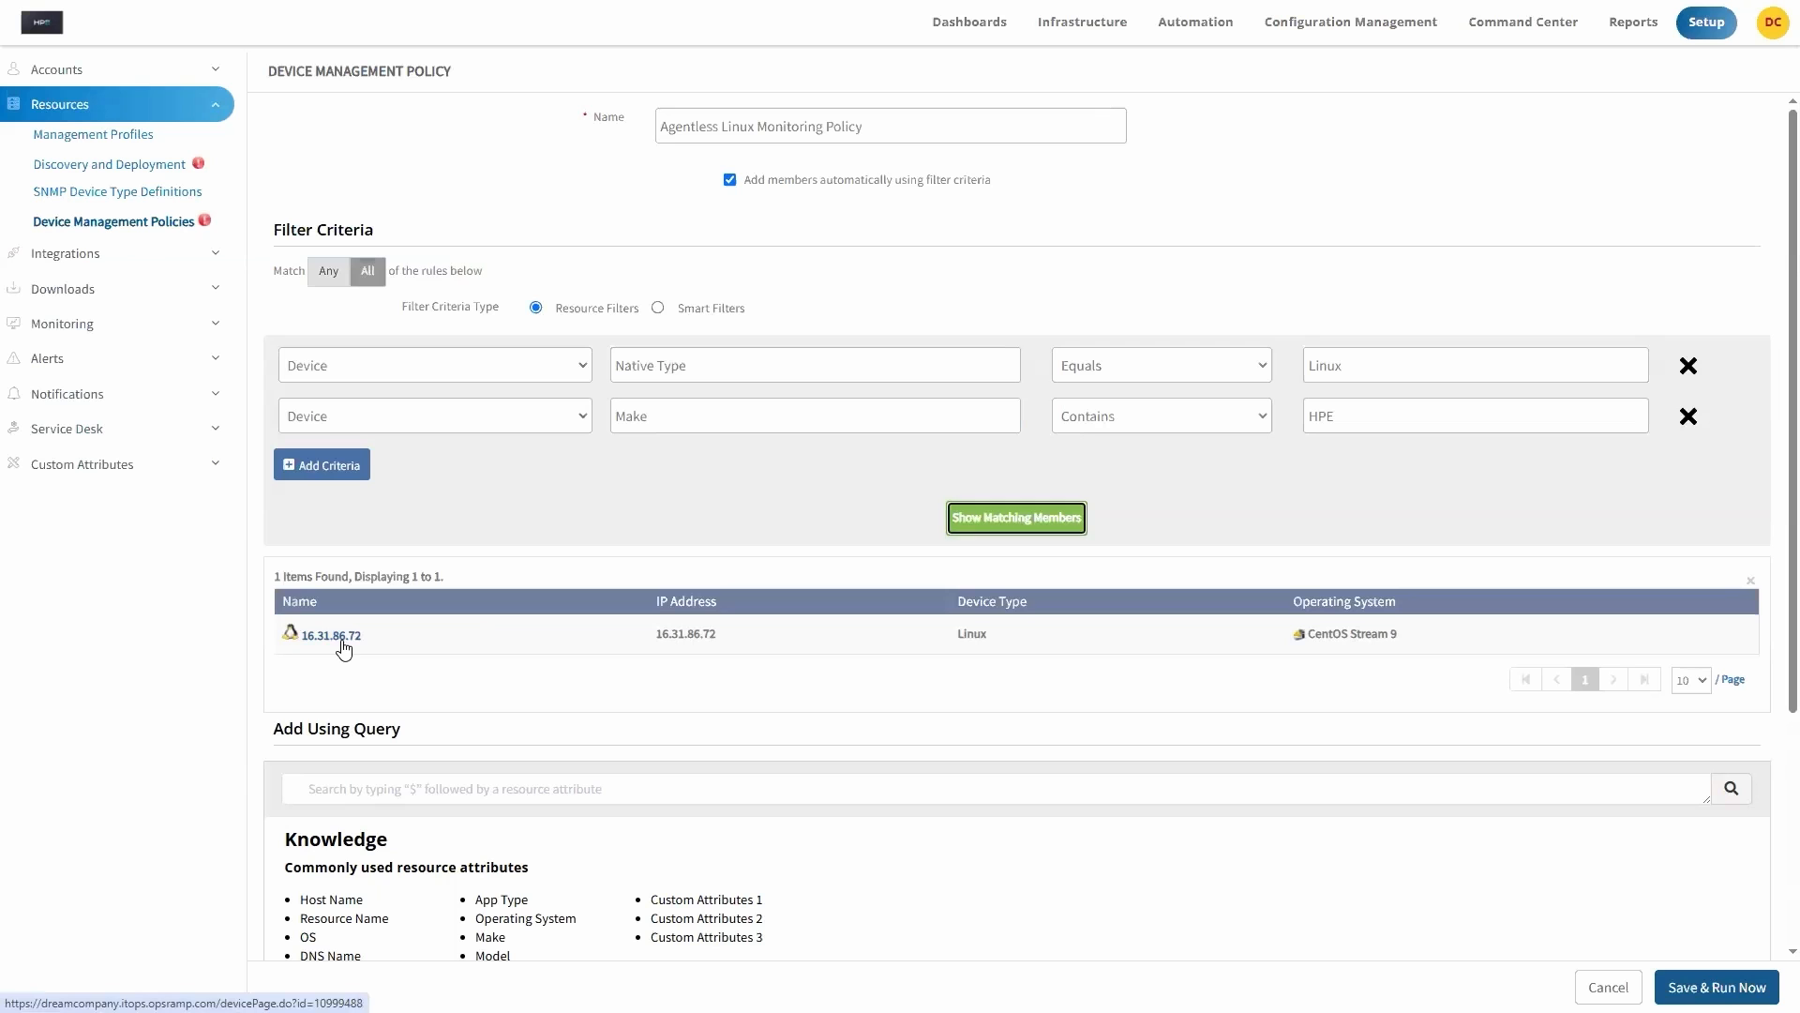
Step: Enable Assign Monitoring Template and assign the HPEDreamCompany-Agentless-Linux-Performance - v1 (OpsRamp Gateway) template to the policy
scroll(536, 623, down, 3)
scroll(623, 555, down, 3)
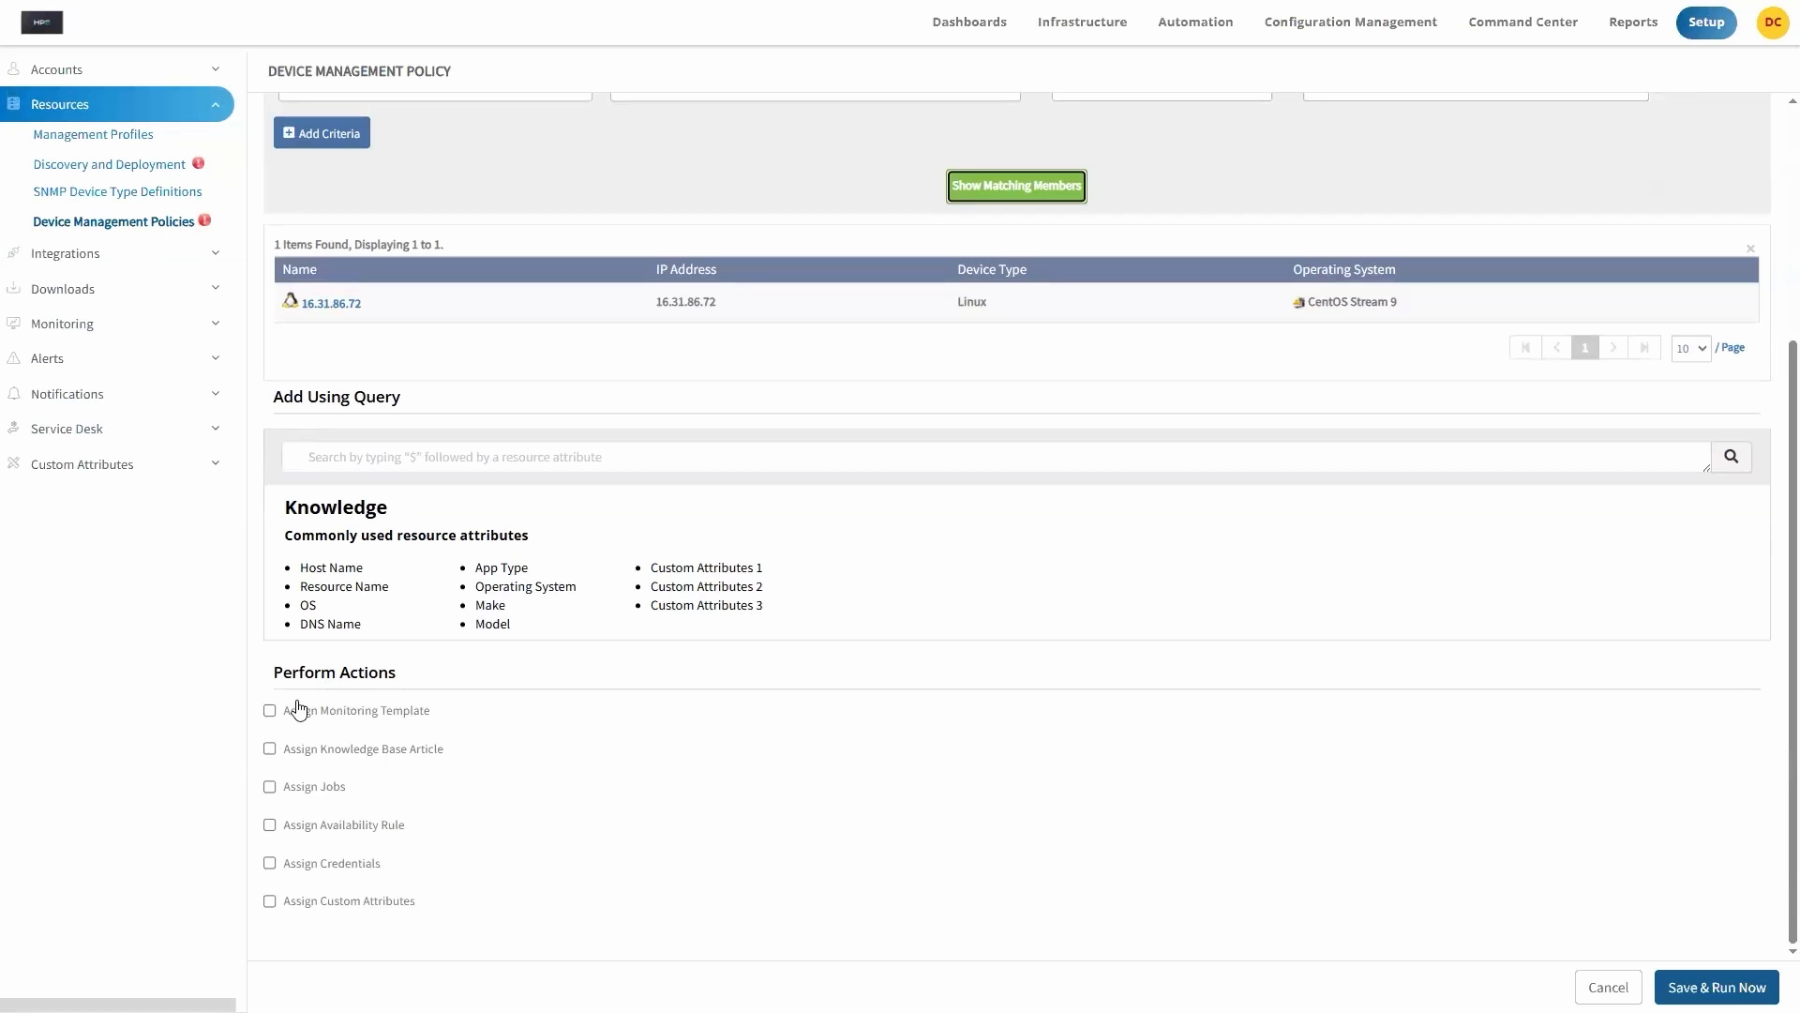
click(270, 711)
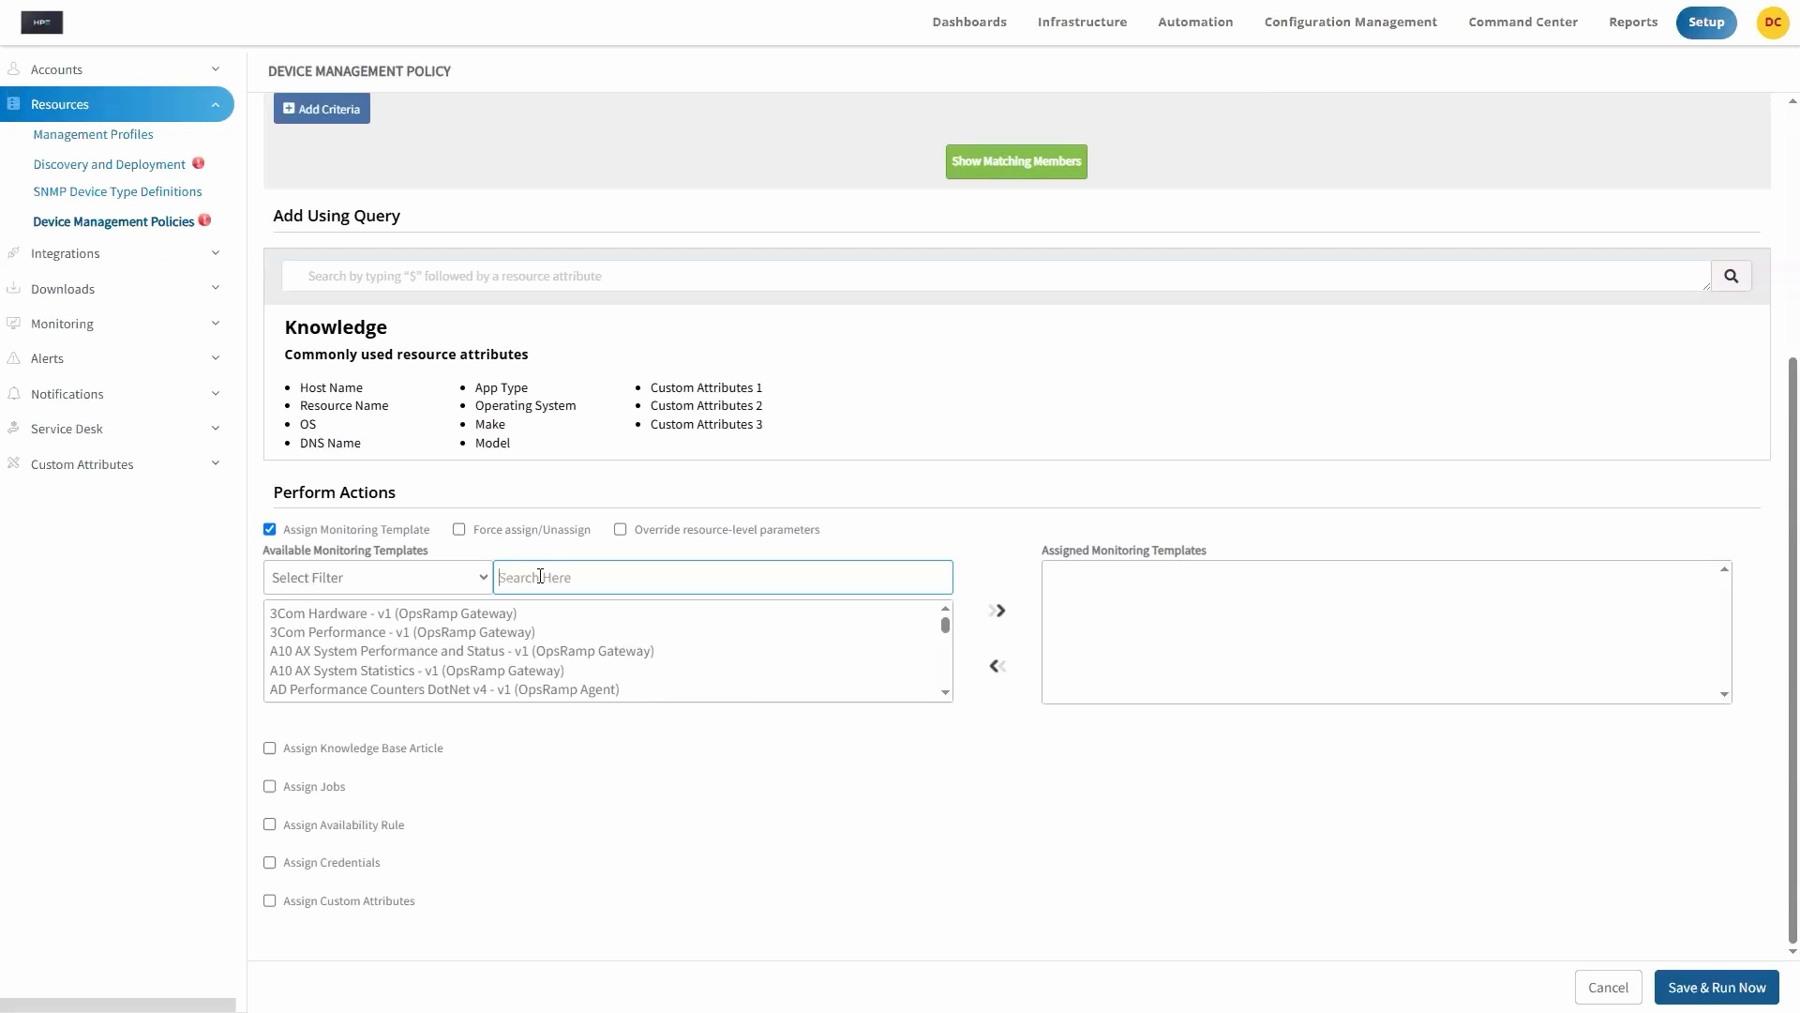
click(540, 576)
text(HPE)
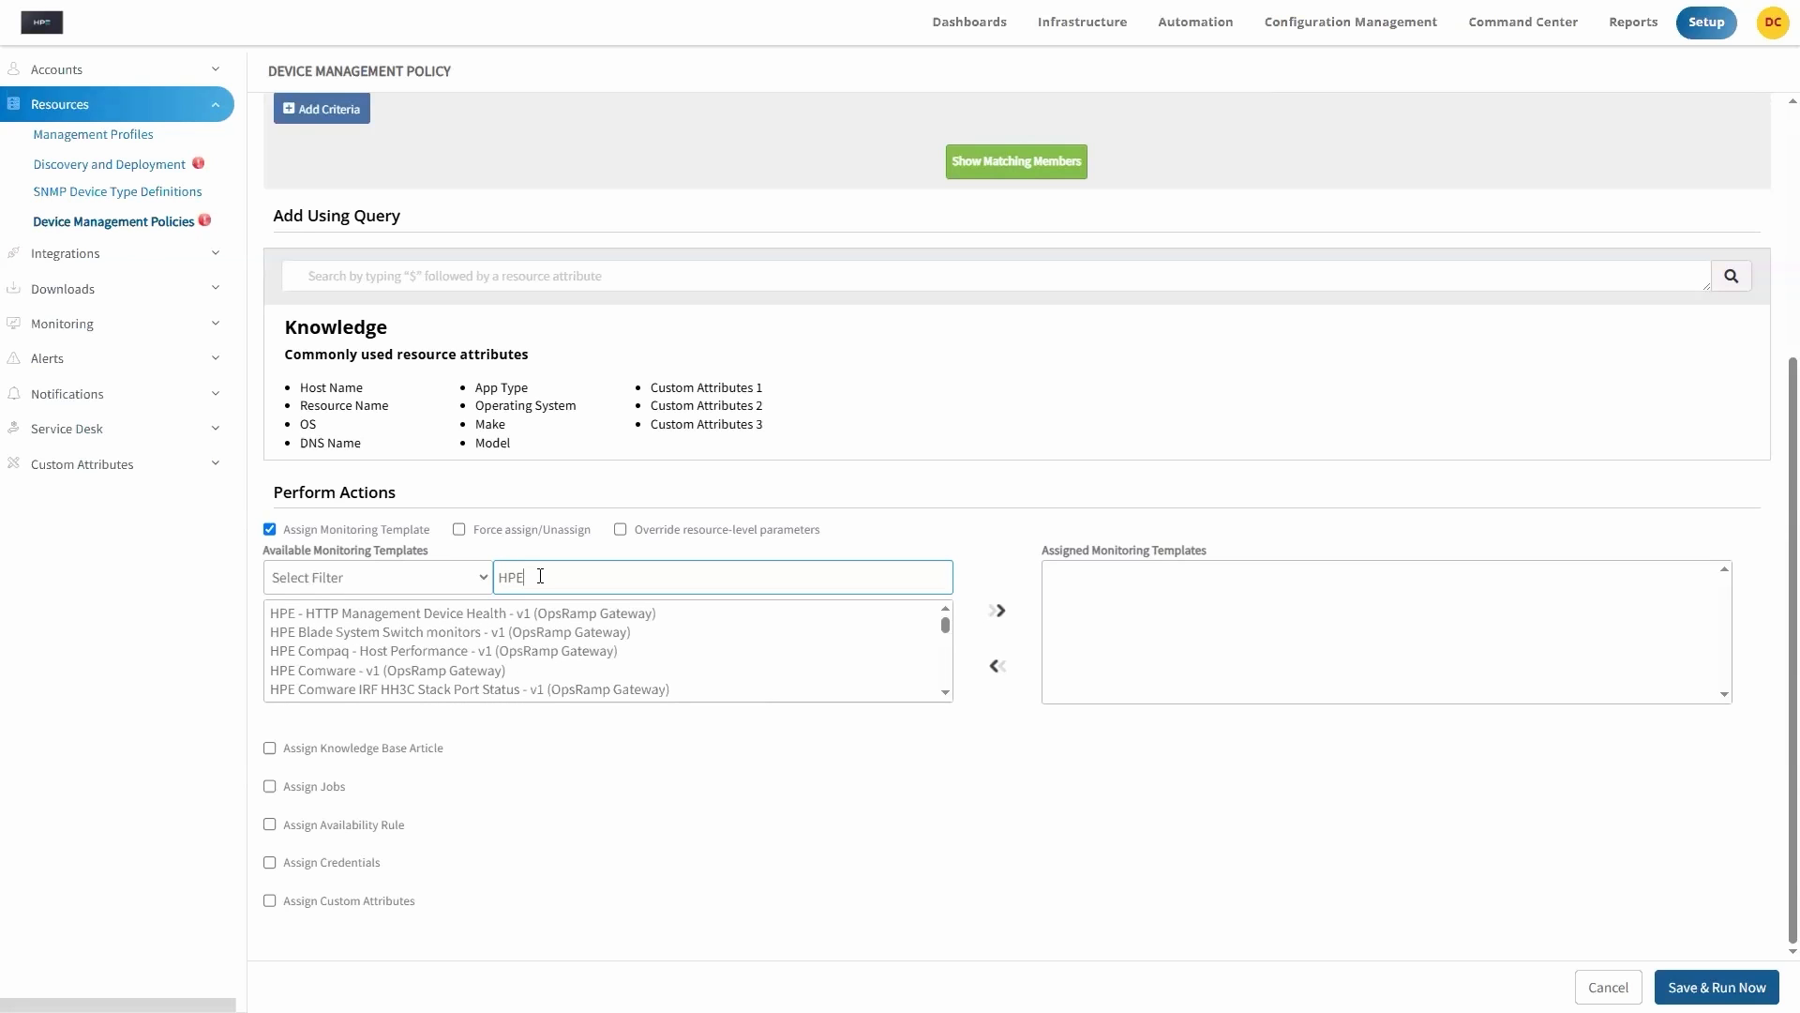
text(Dr)
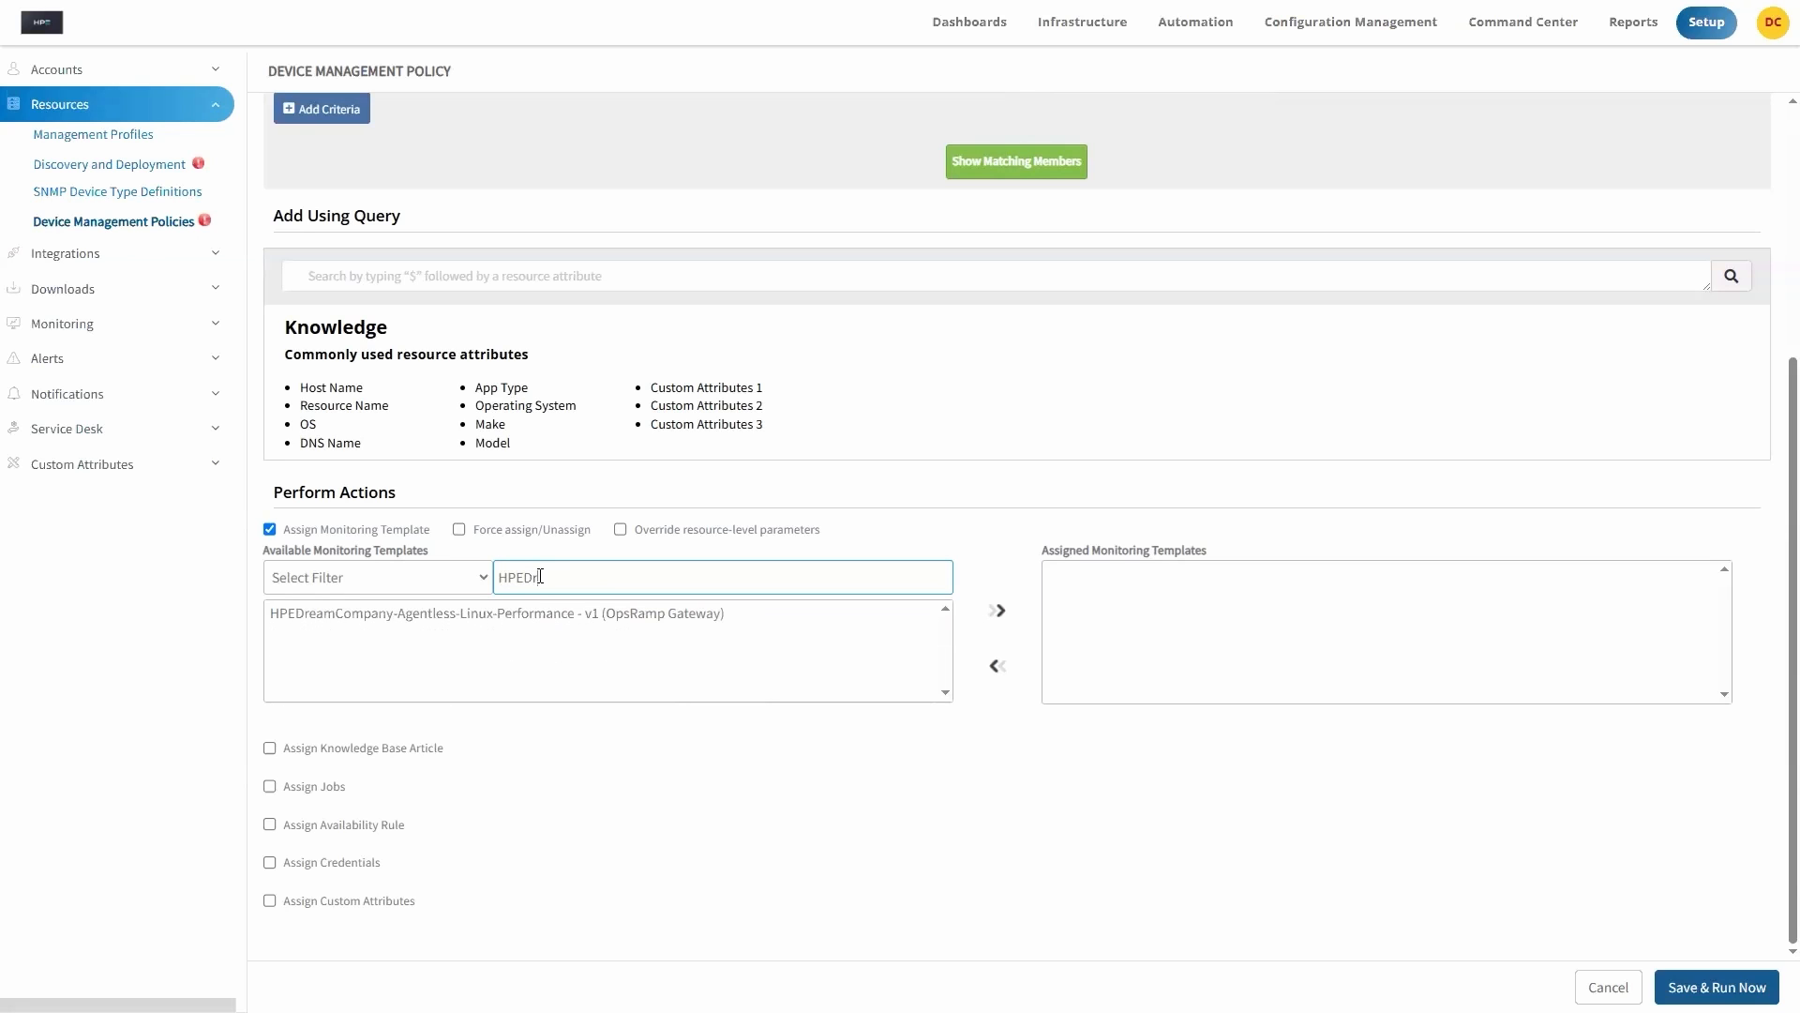
text(e)
click(462, 620)
click(1000, 612)
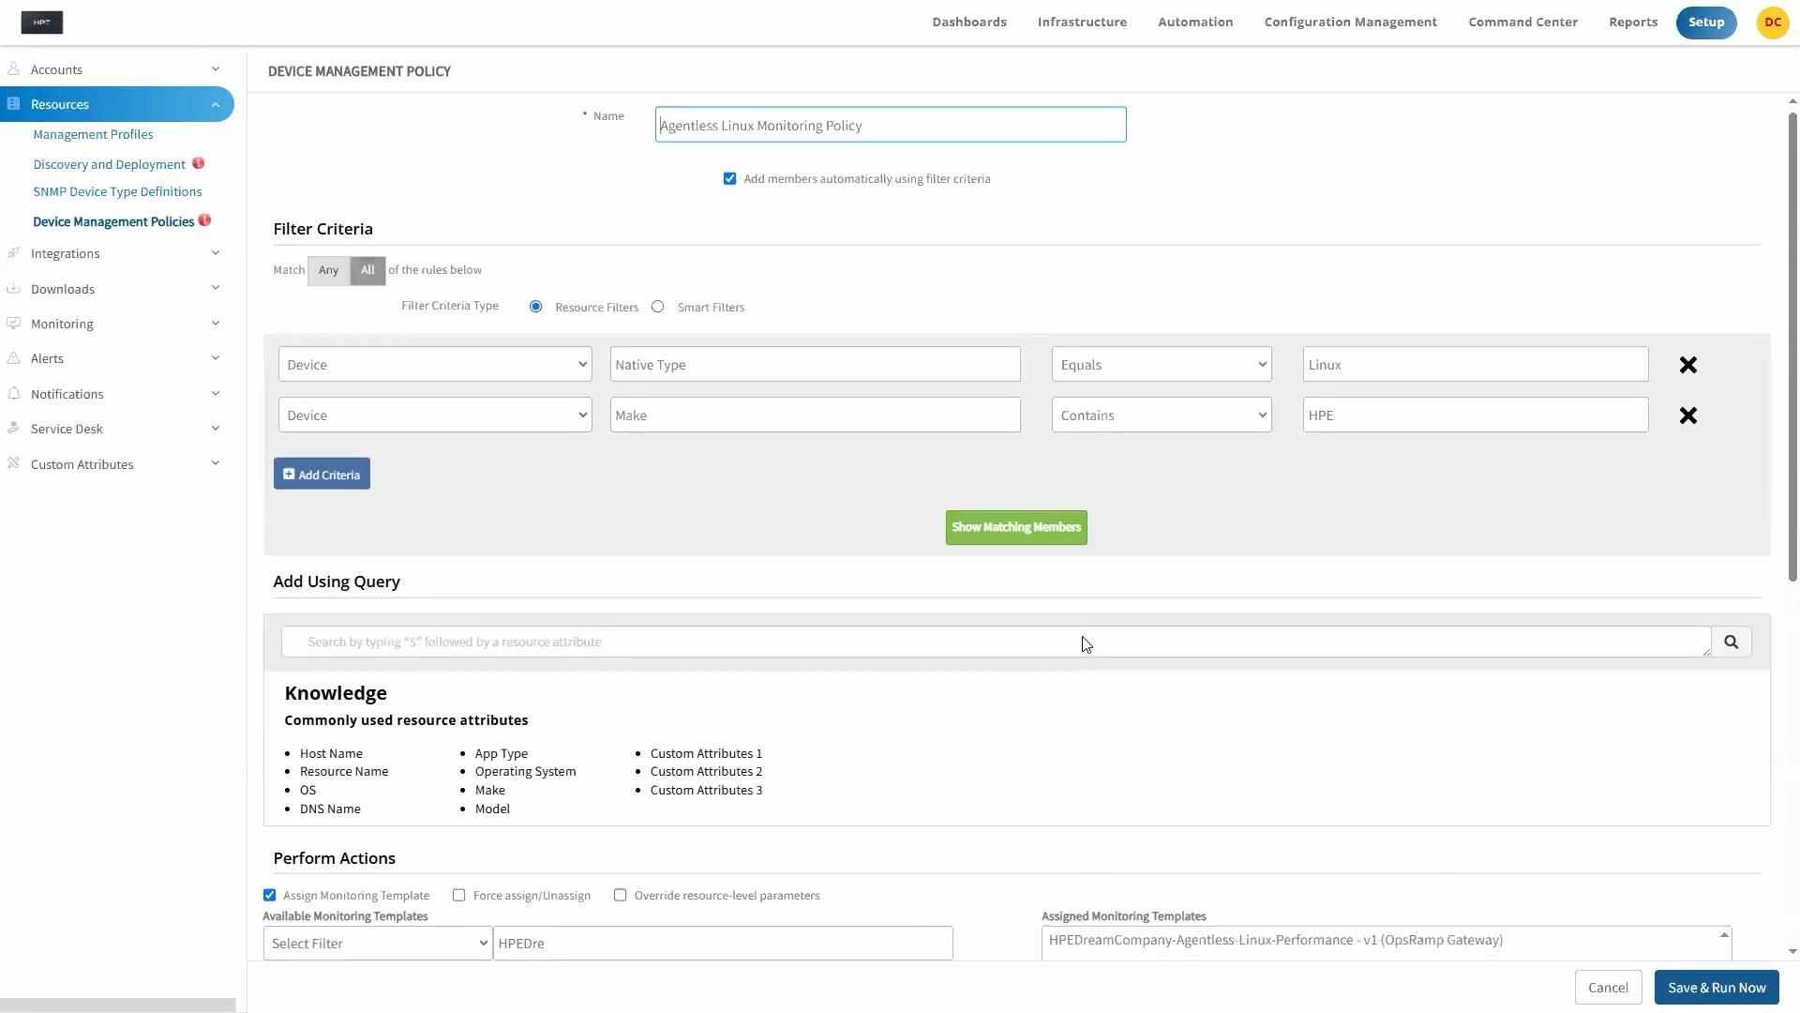
Step: Keep the assigned template's configuration parameters as they are and save and run the policy
scroll(1082, 526, down, 6)
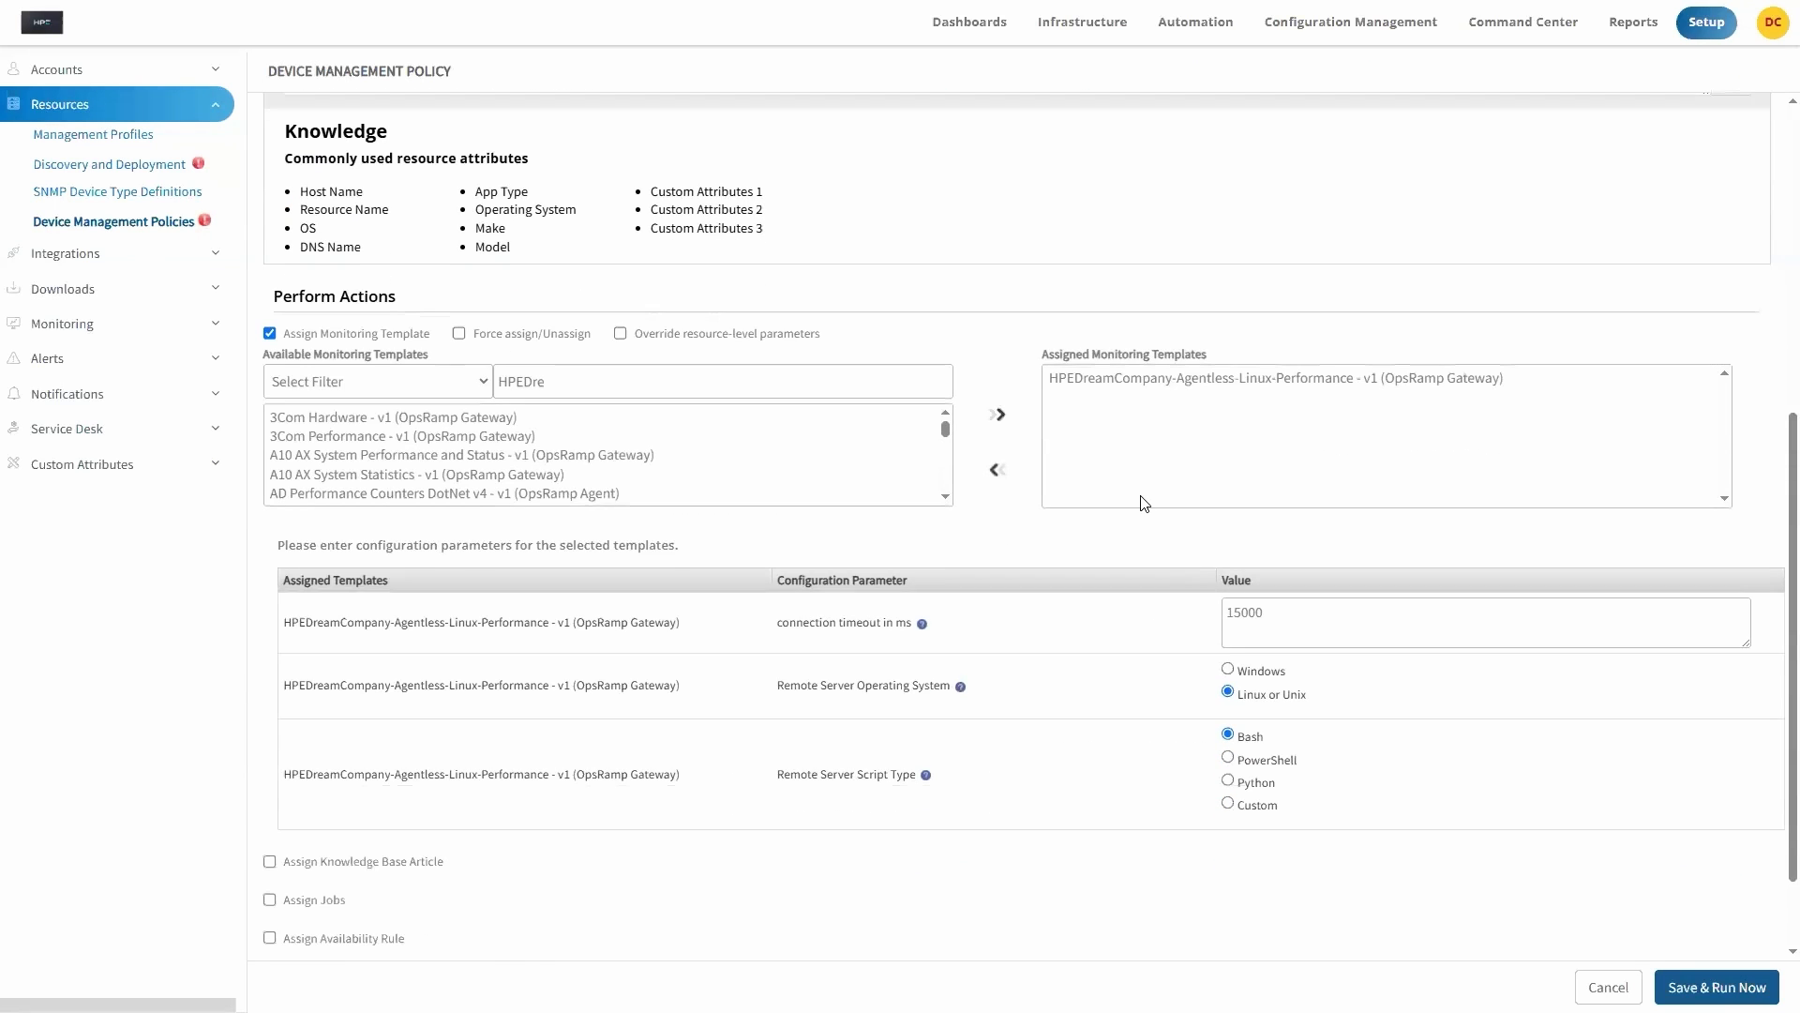
scroll(1144, 504, down, 1)
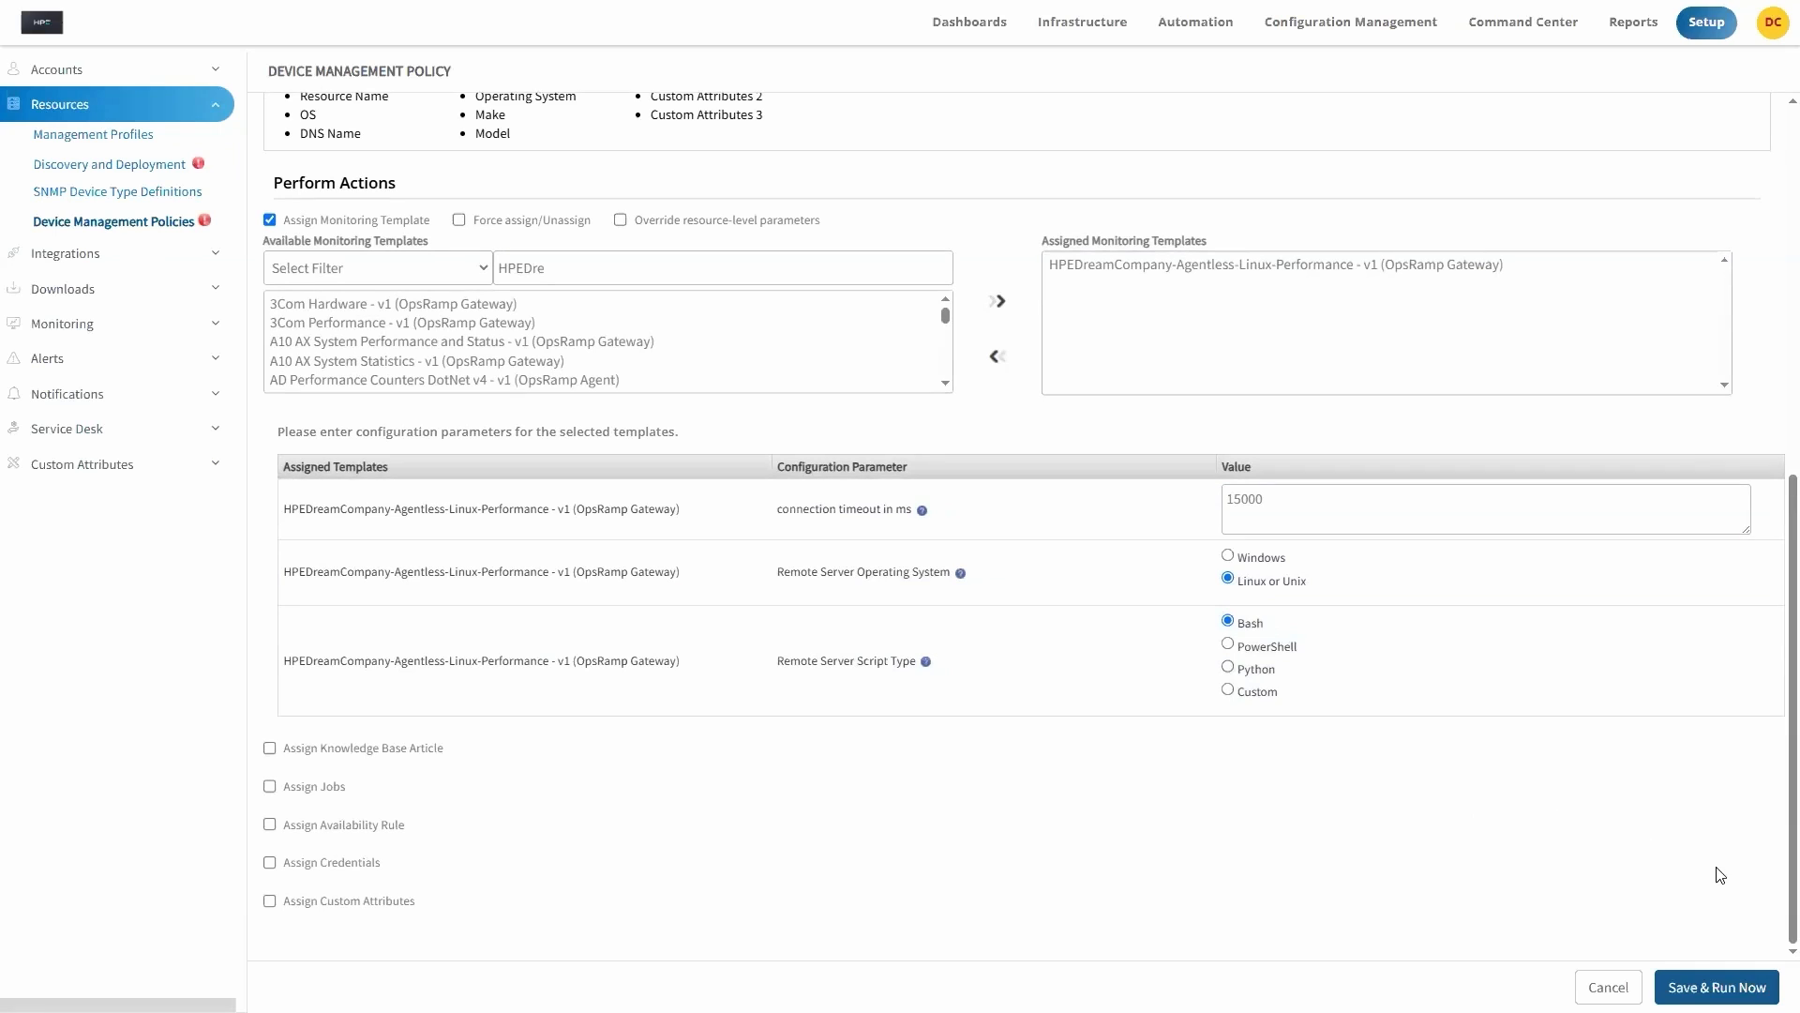
click(1761, 975)
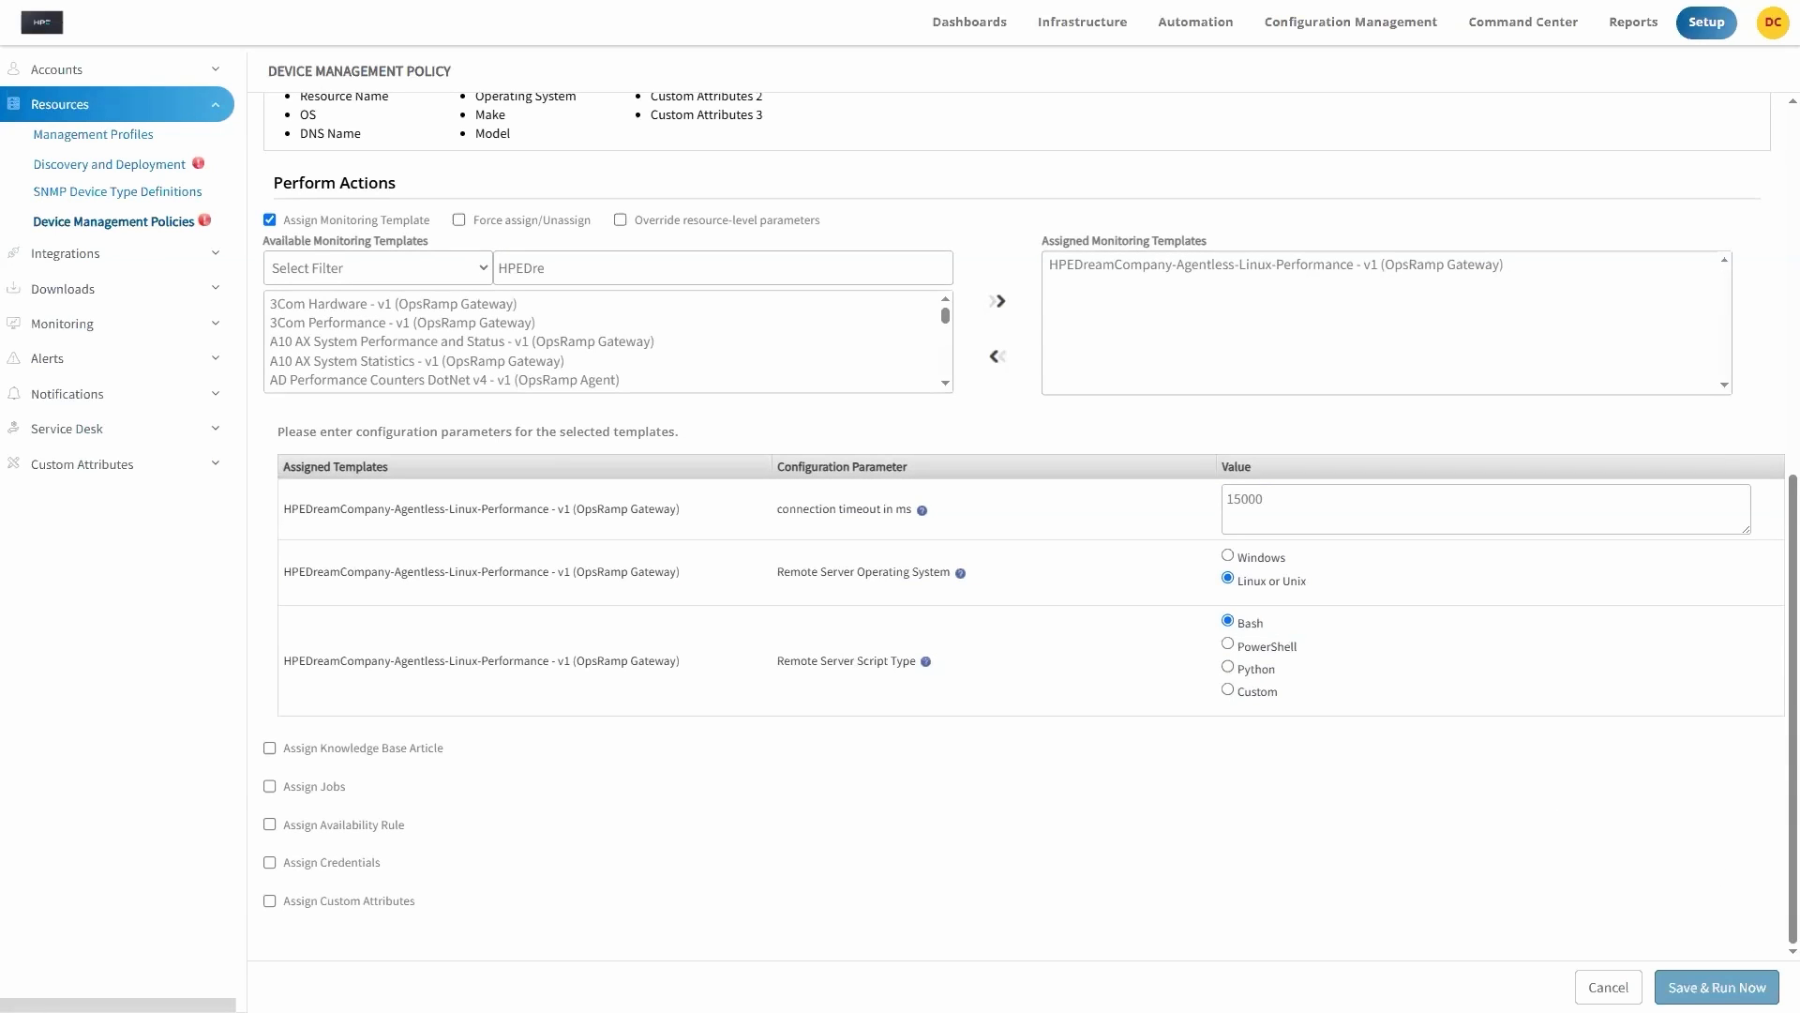
click(1718, 987)
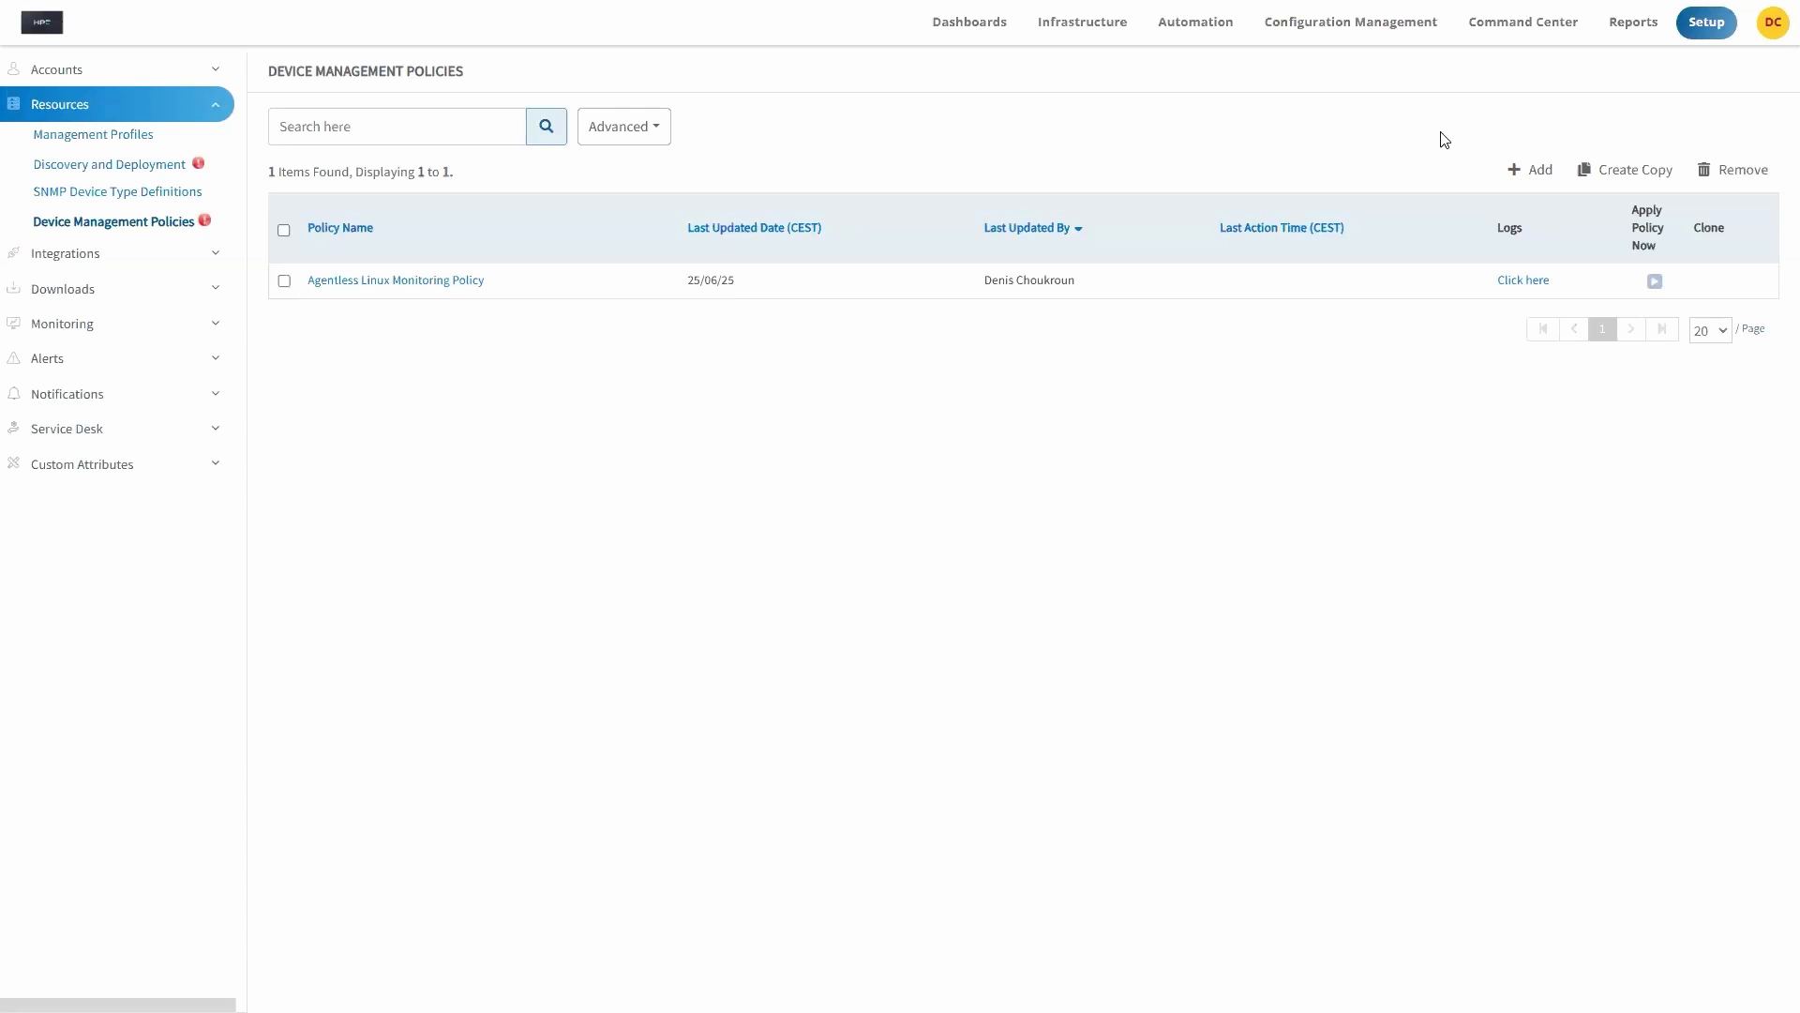
Step: Check the availability status of device 16.31.86.72 among the Linux resources in the infrastructure search and open its details
click(1082, 22)
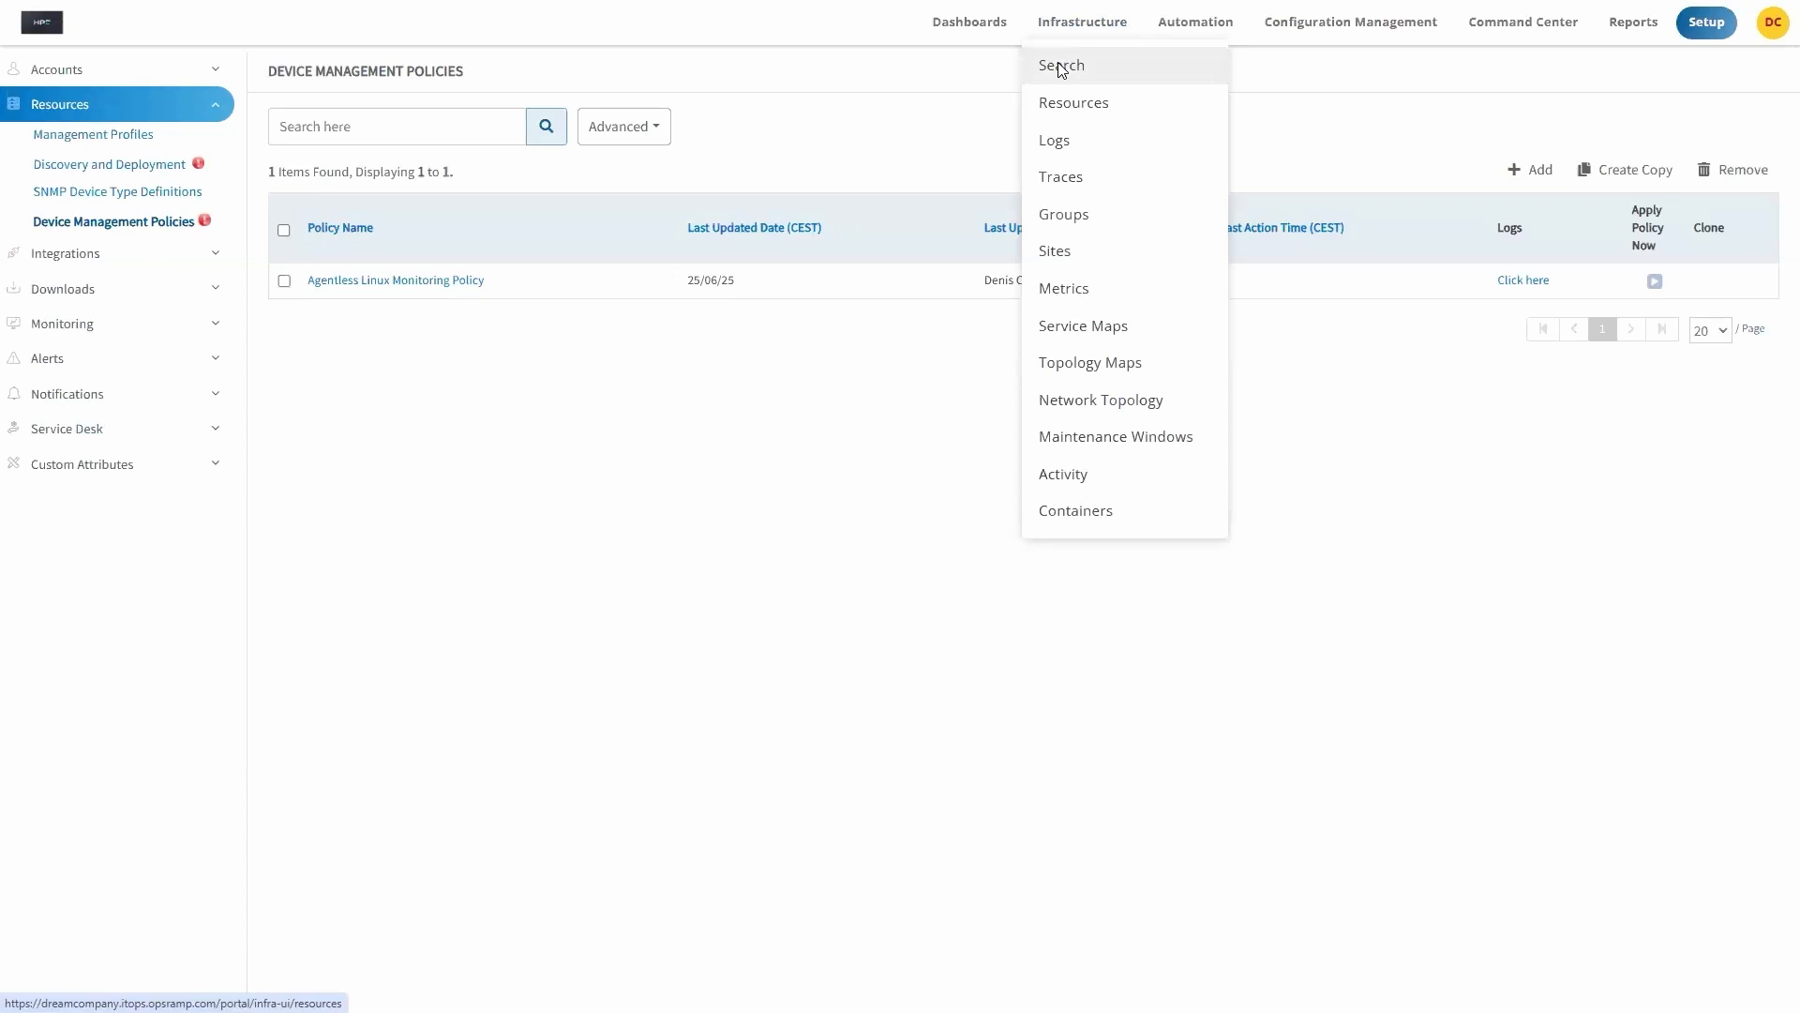
click(1060, 65)
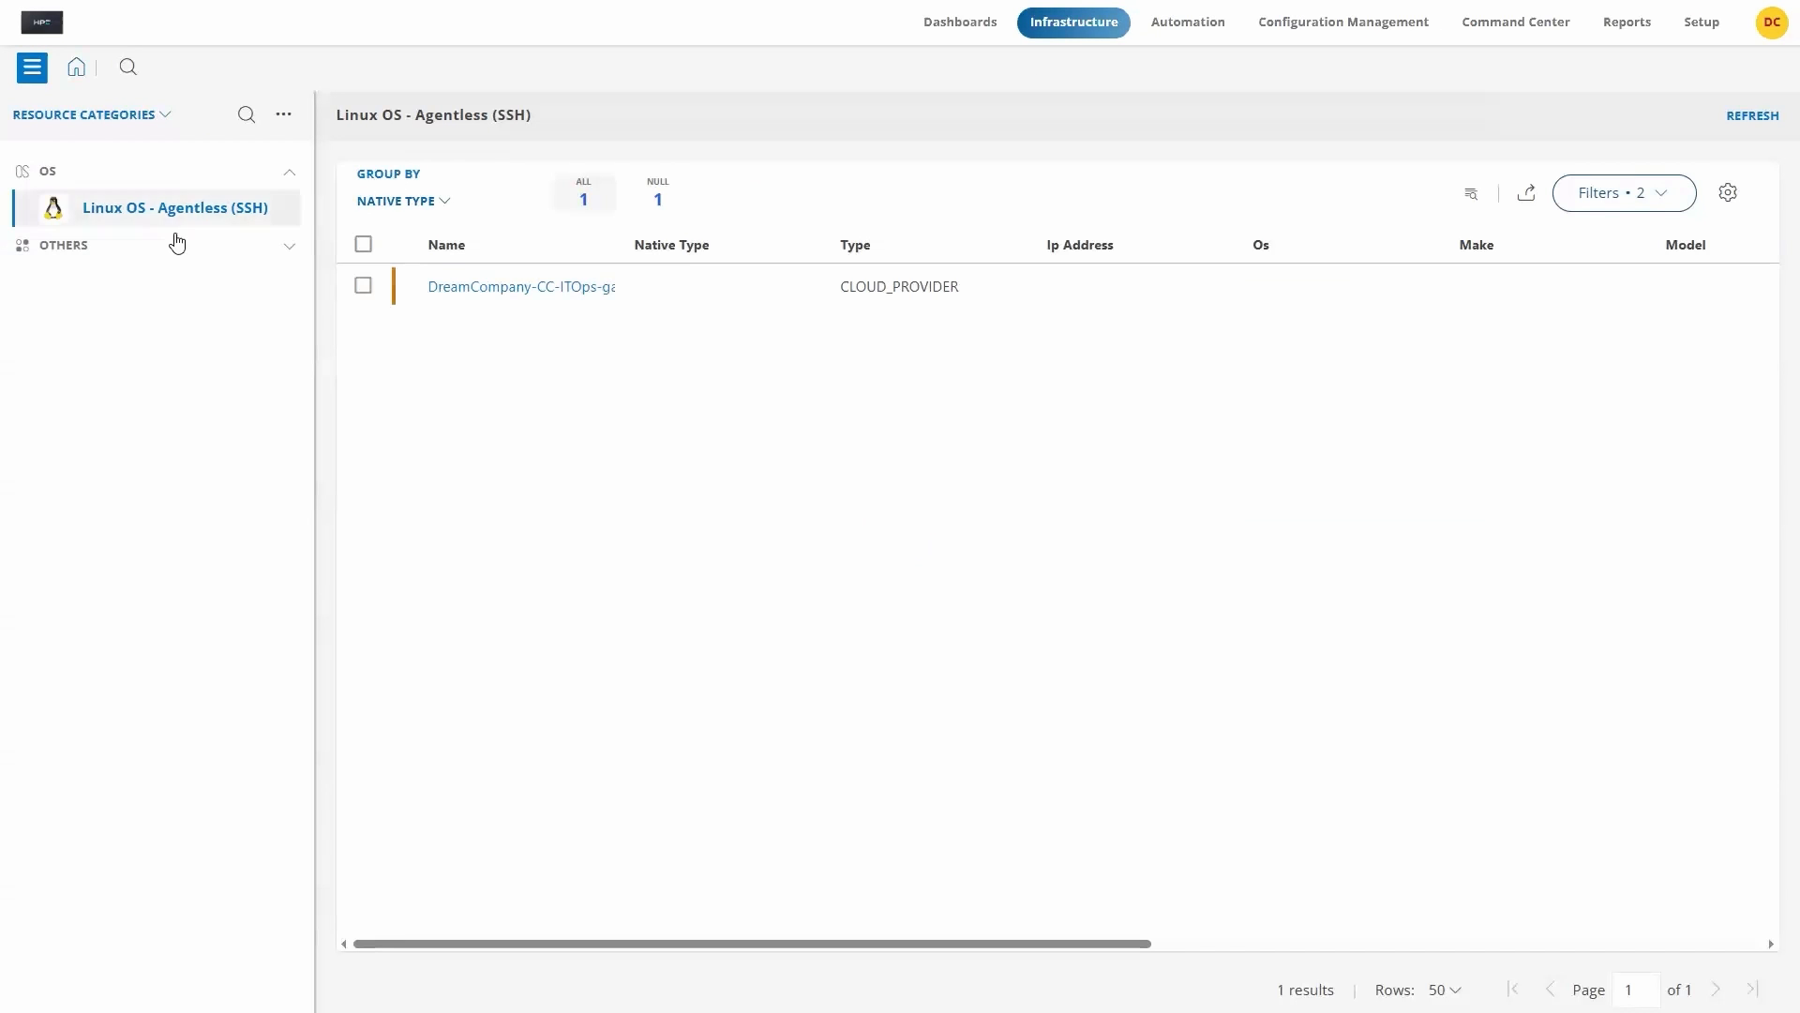
click(68, 246)
click(101, 282)
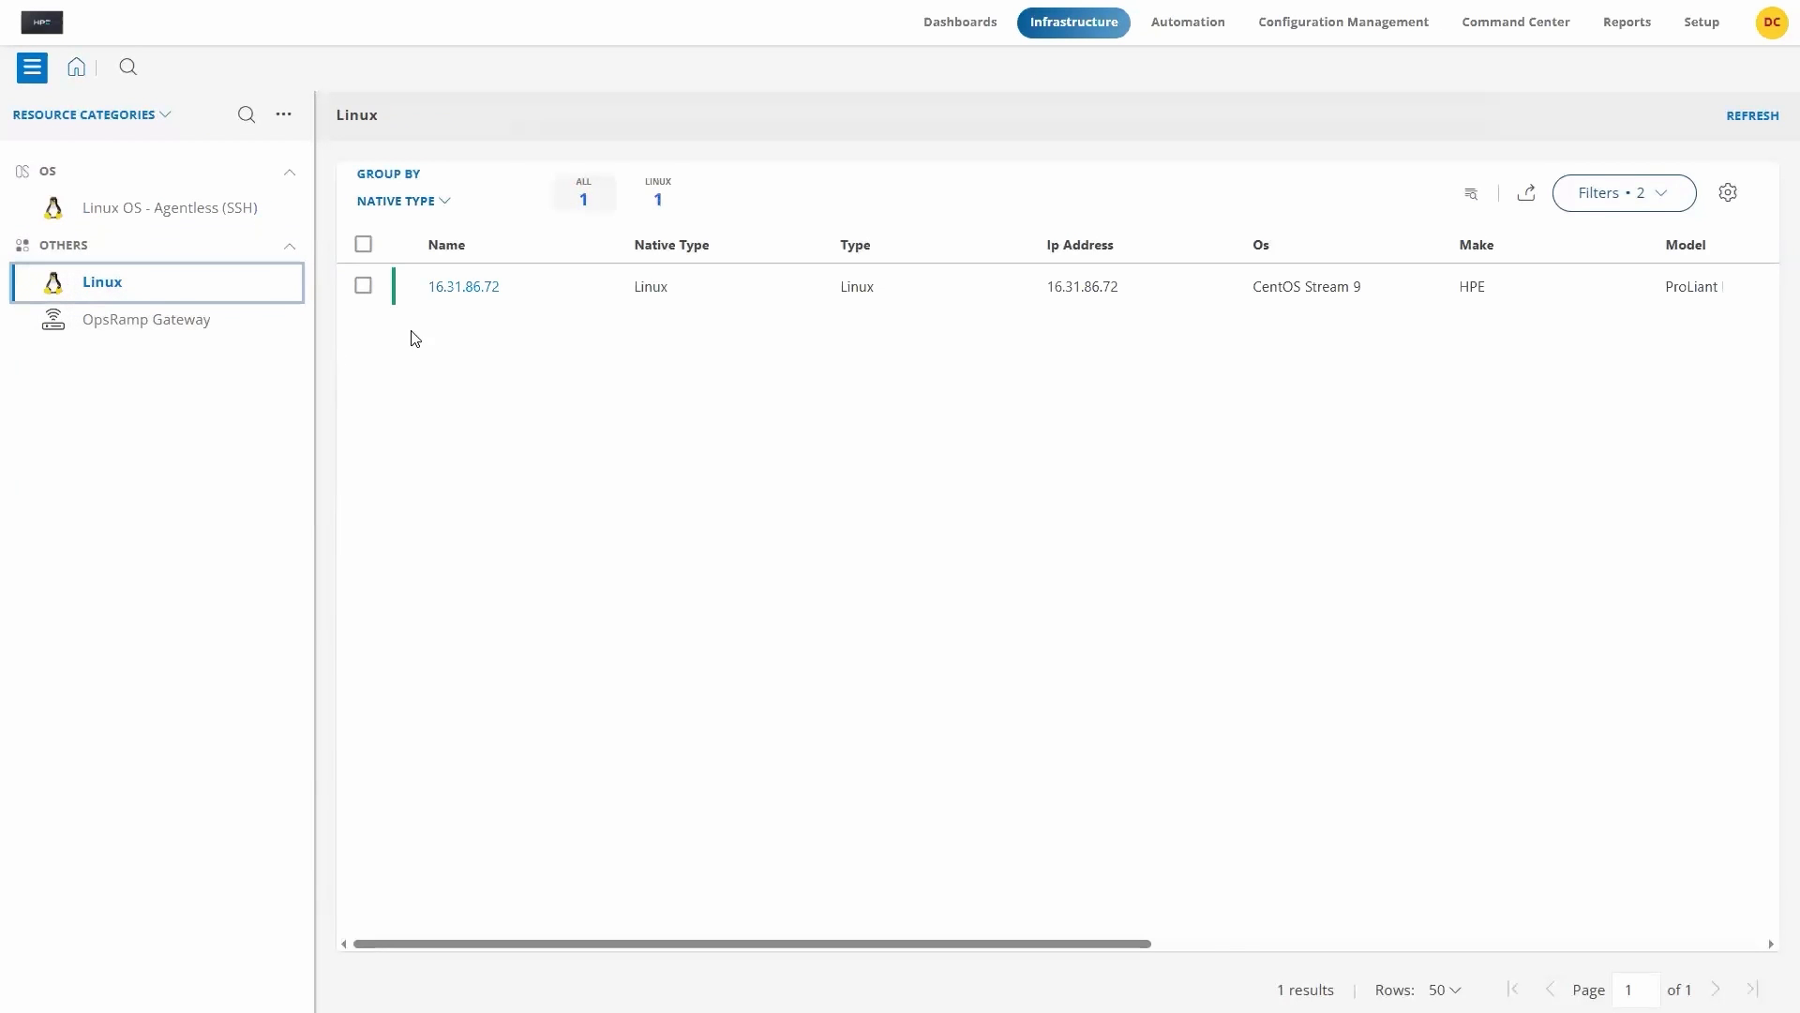
mouse_move(395, 304)
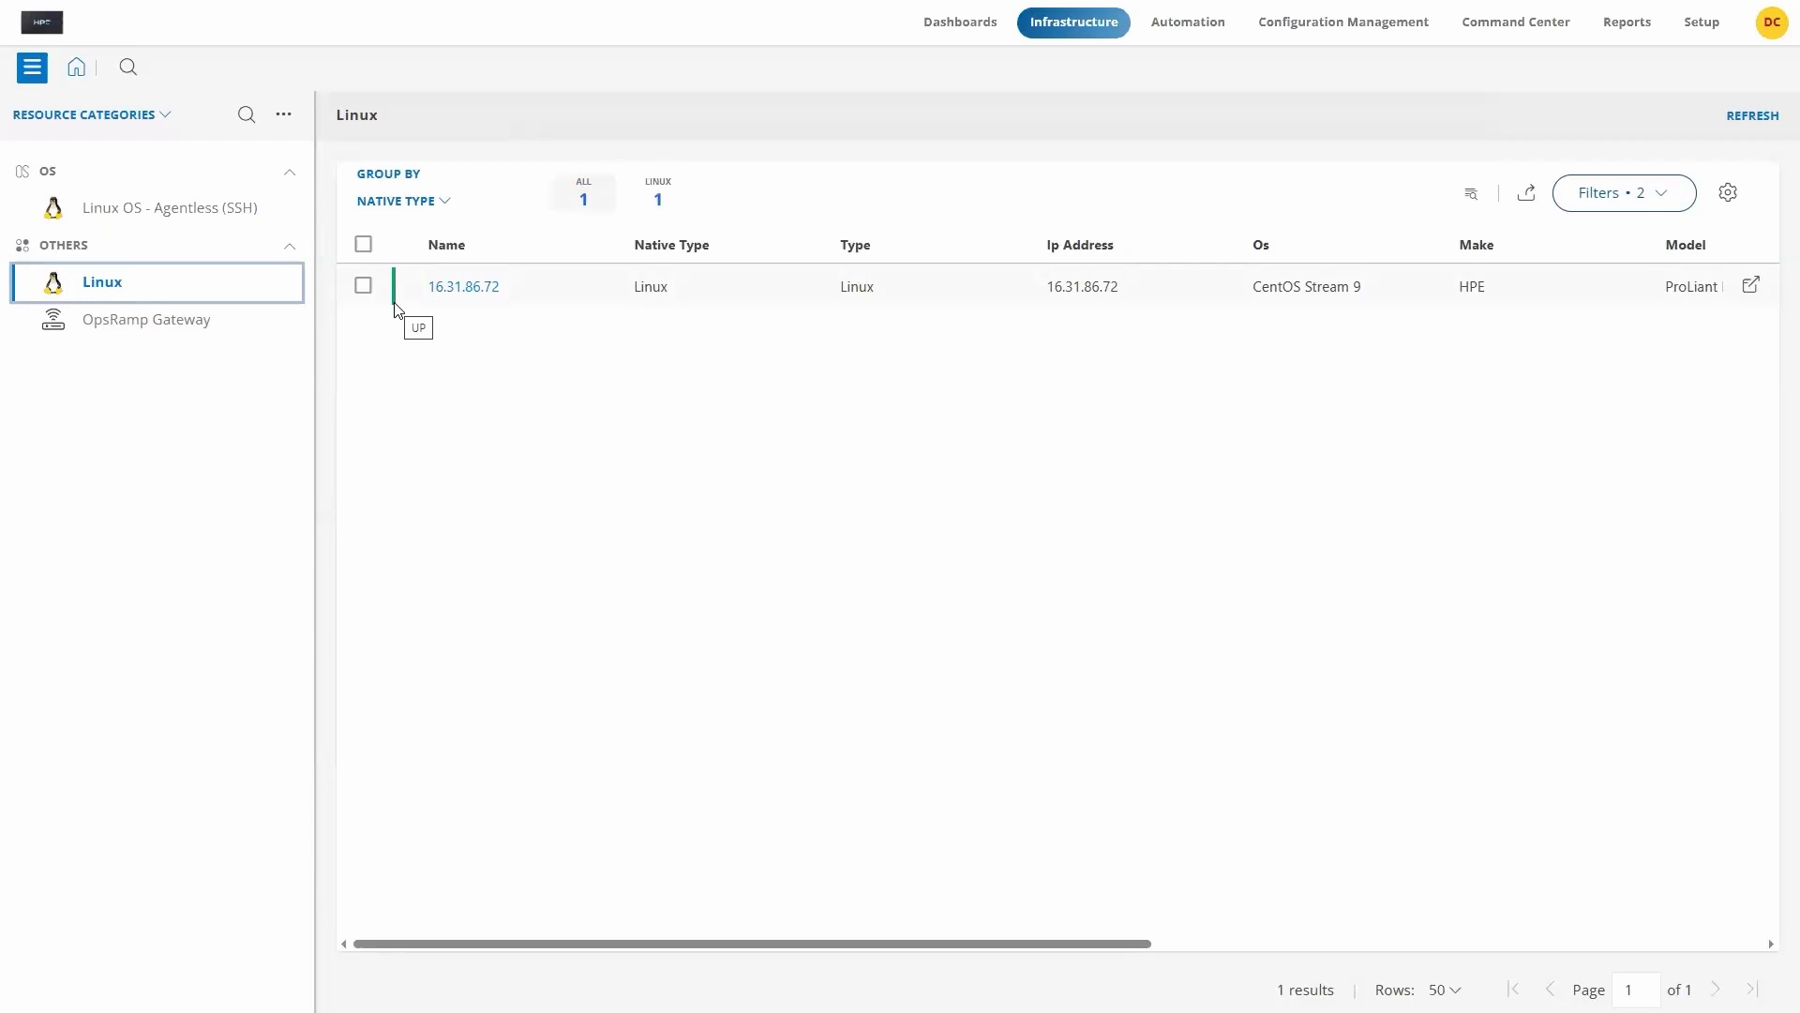
click(450, 297)
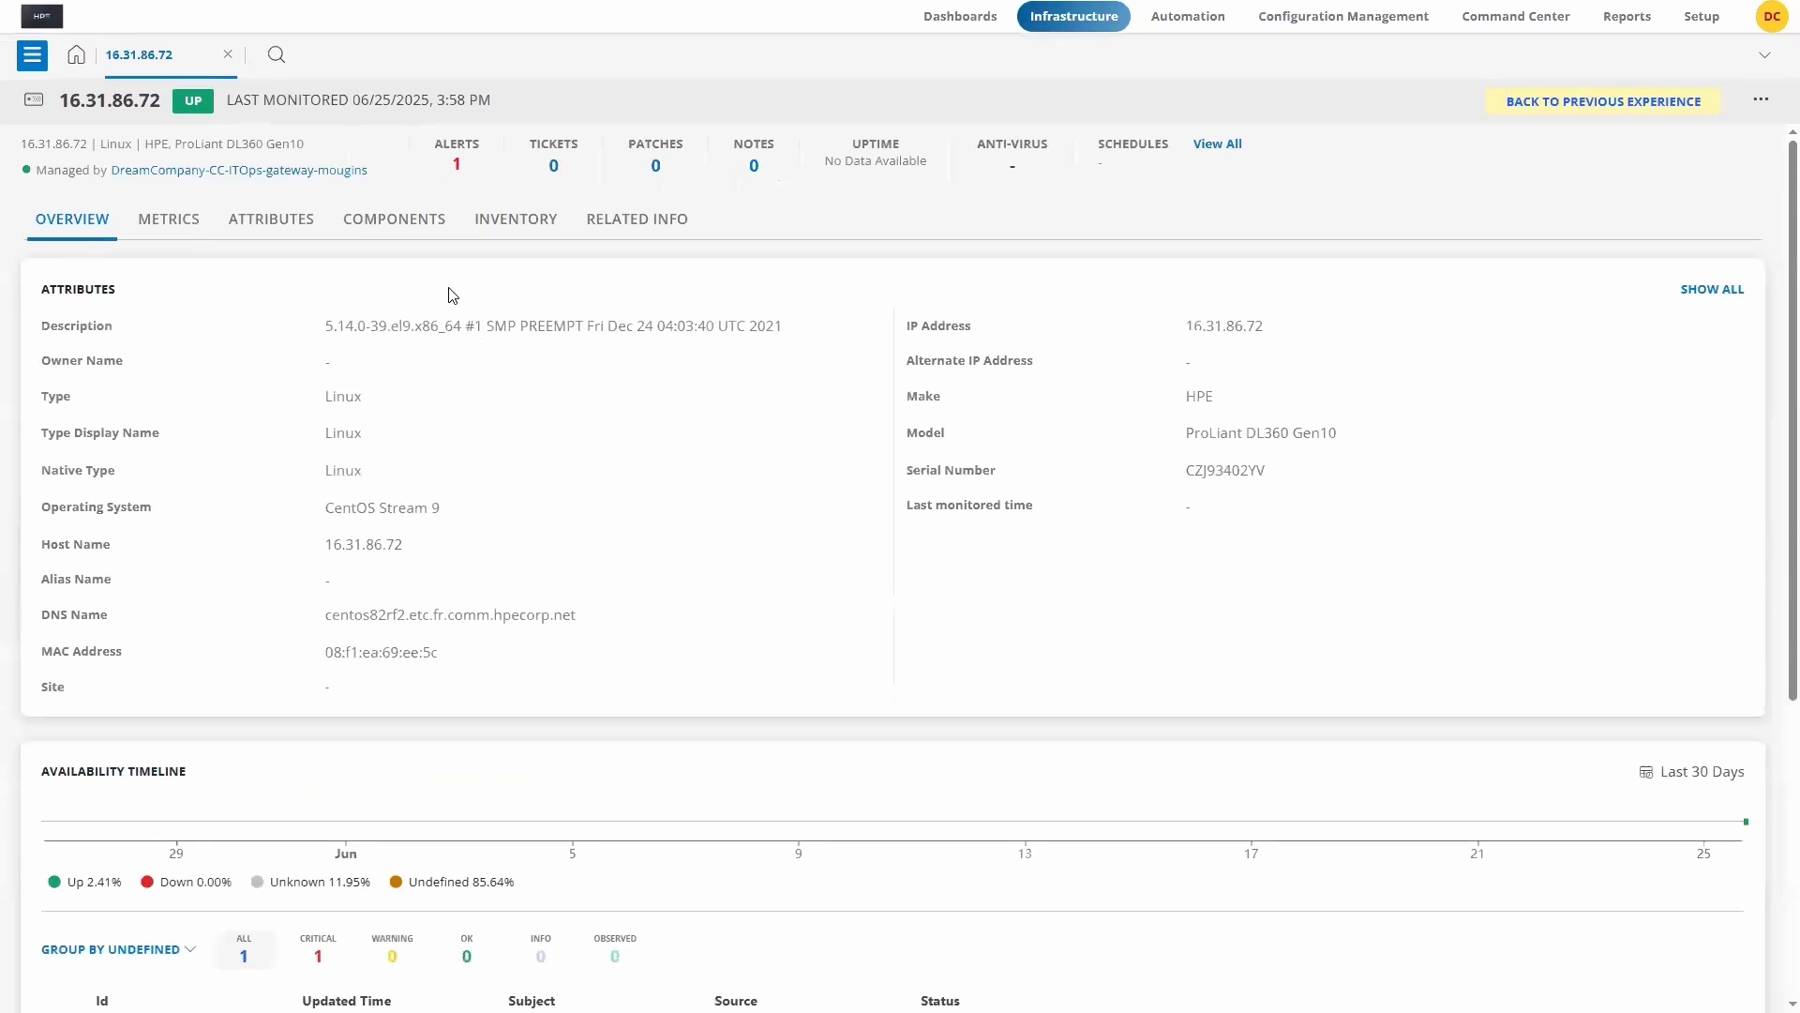
Step: Review the monitored metrics and assigned templates in the metric configuration of device 16.31.86.72, and close it
click(162, 225)
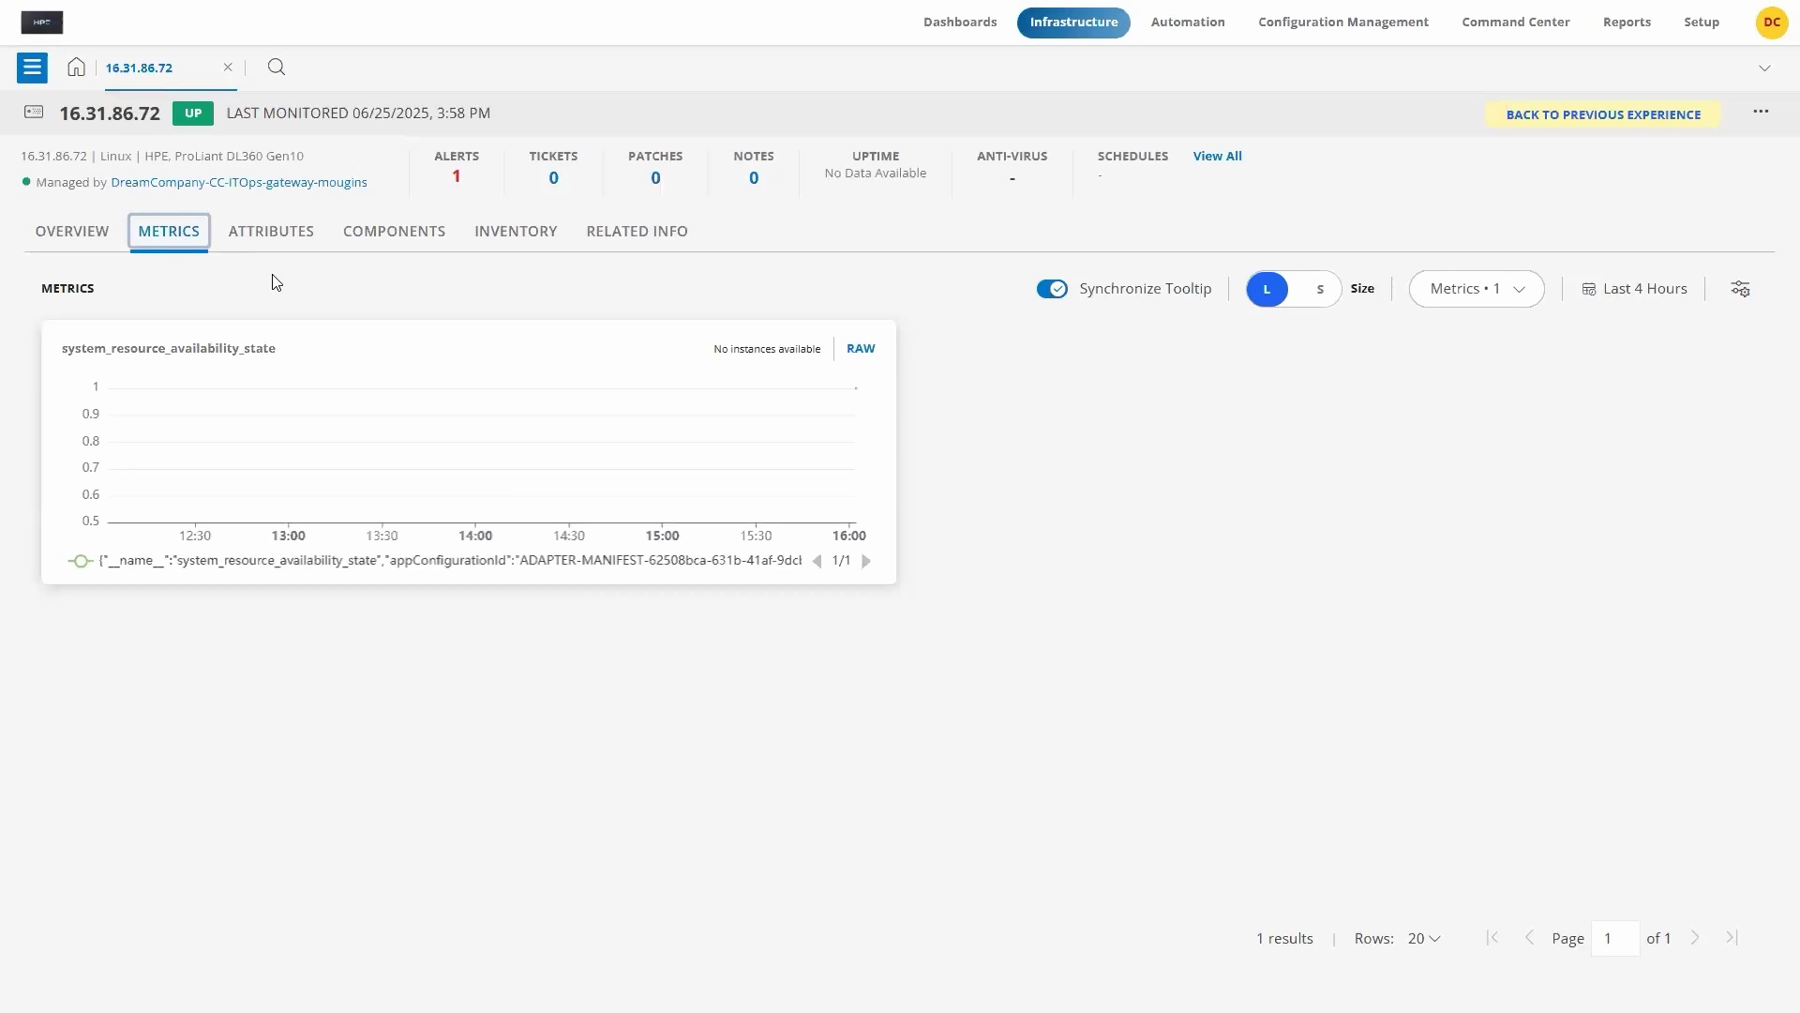
click(1737, 294)
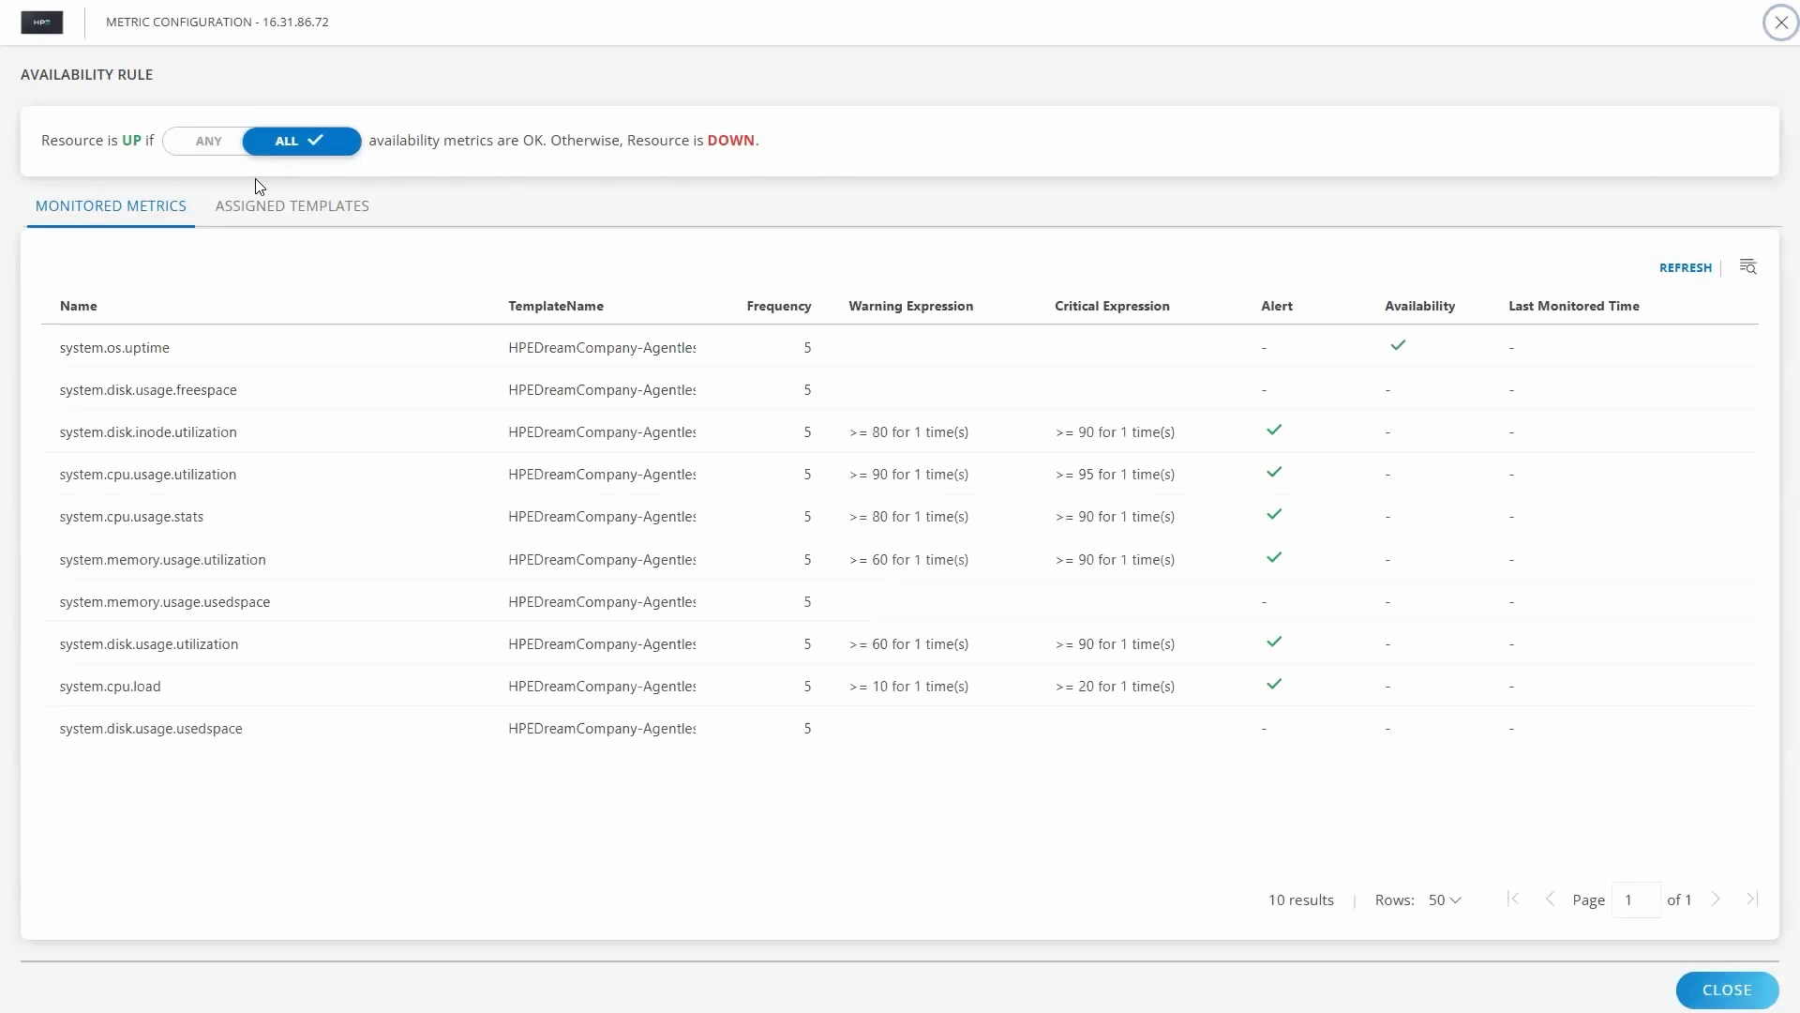
click(263, 210)
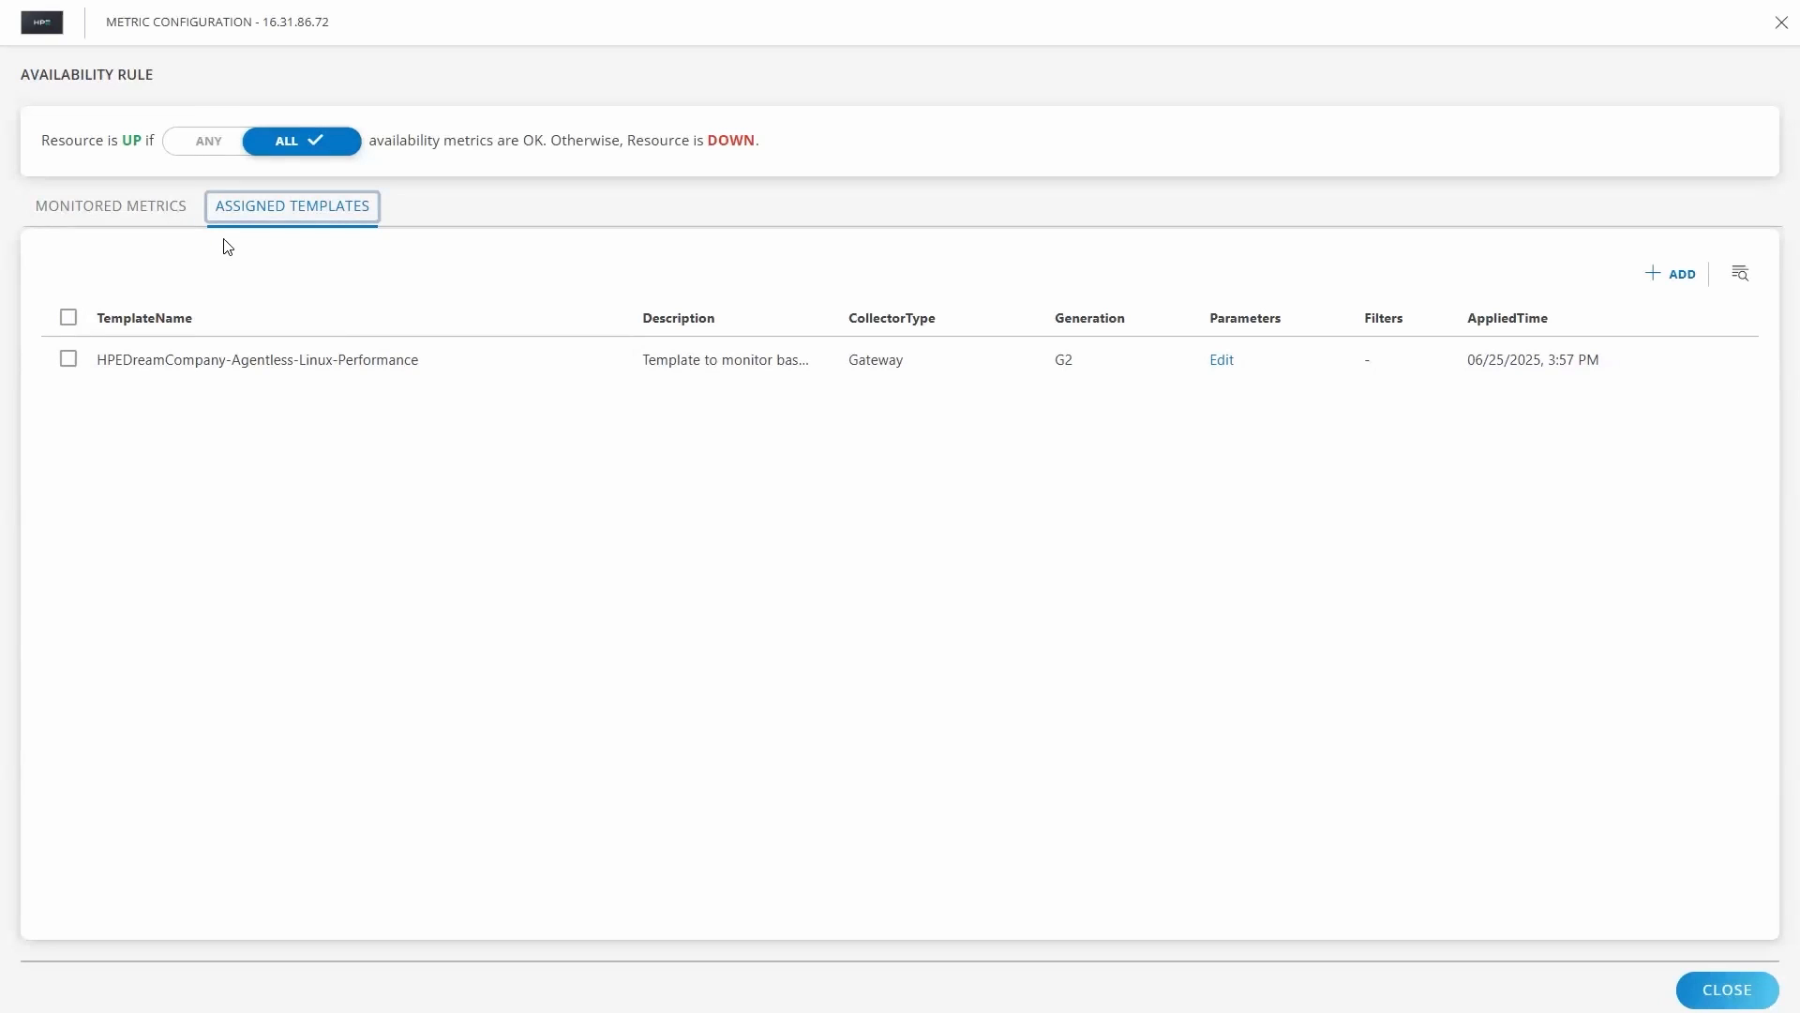
click(154, 208)
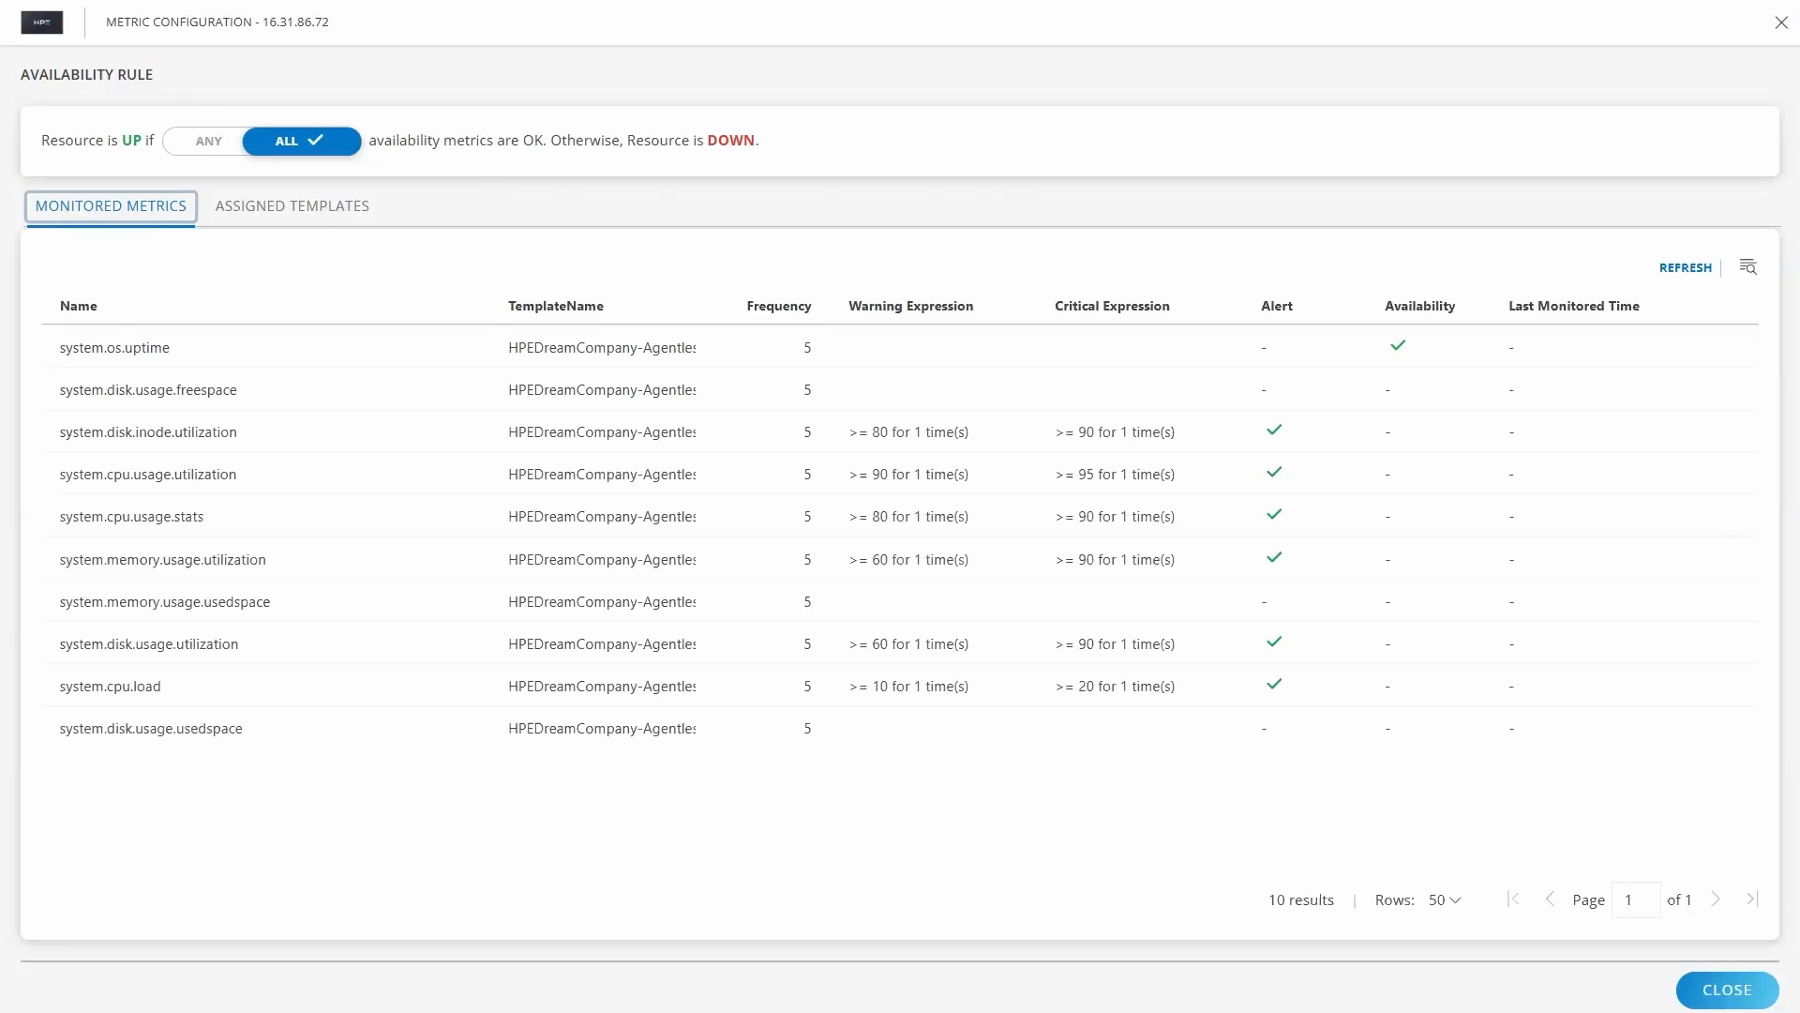
click(1718, 983)
Step: Open the Inventory Overview dashboard and examine the OpsRamp Gateway and Linux segments of the Inventory By Type chart
mouse_move(968, 23)
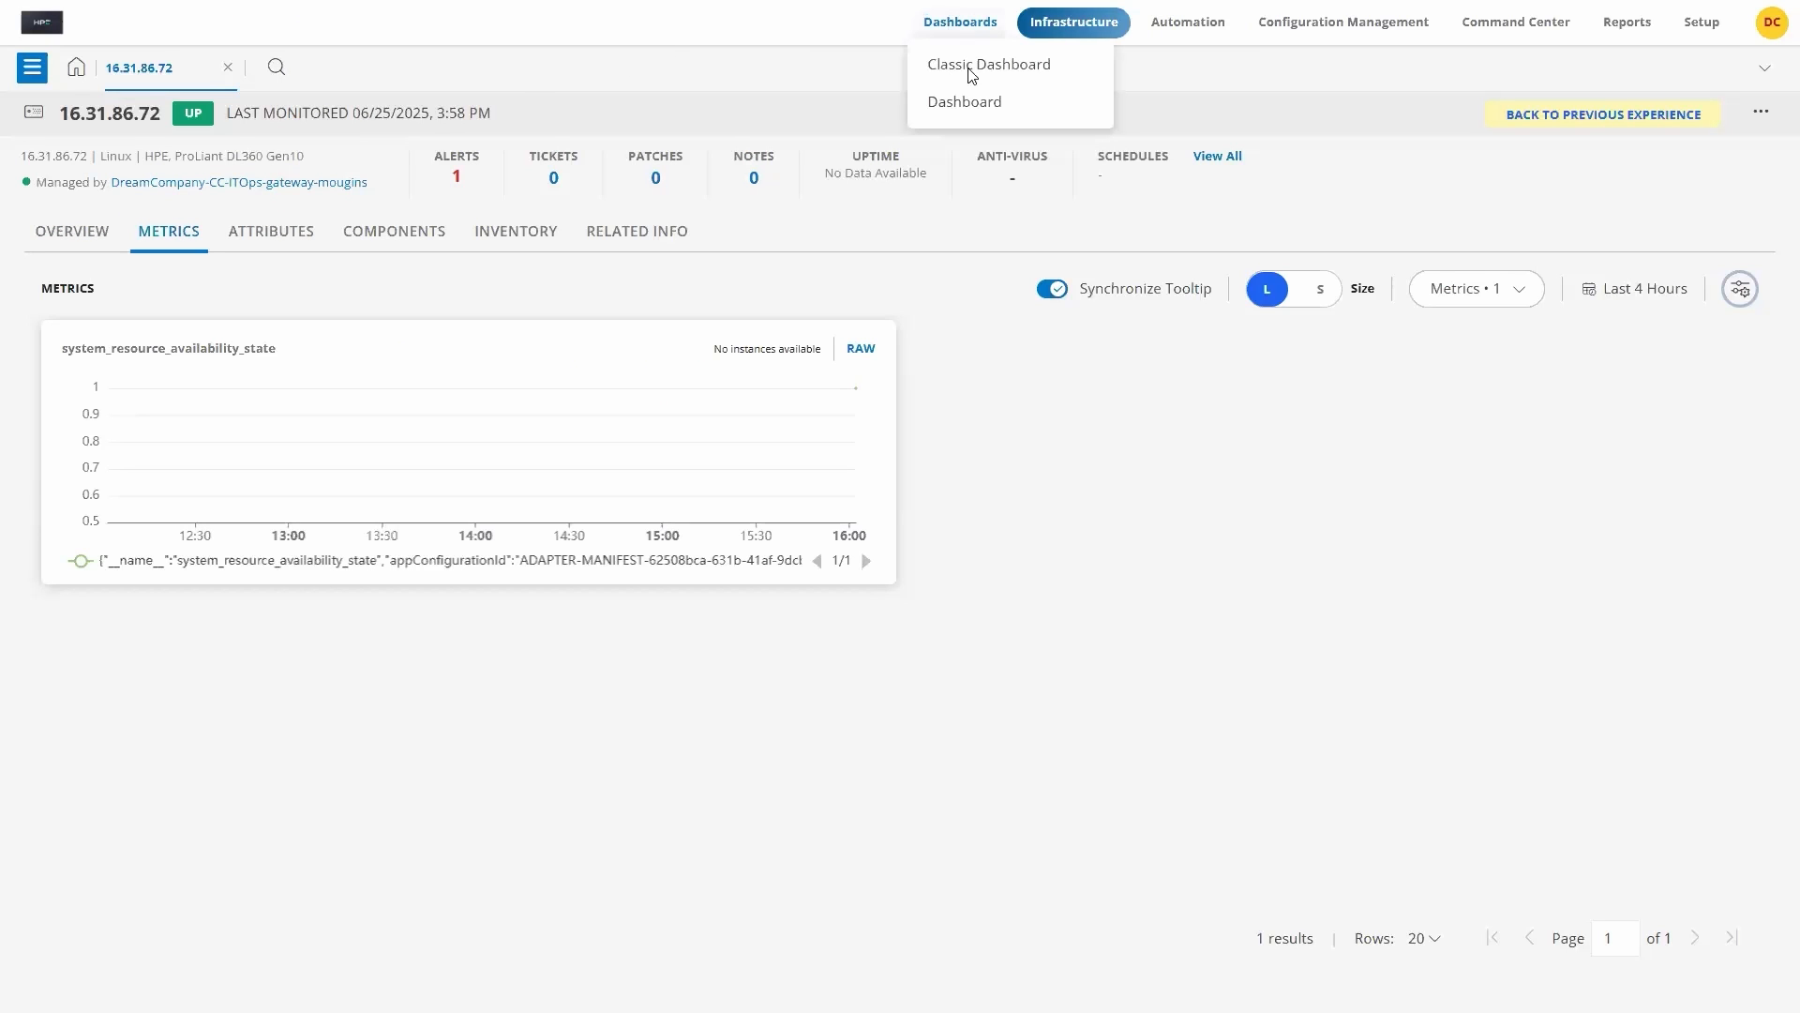
click(963, 102)
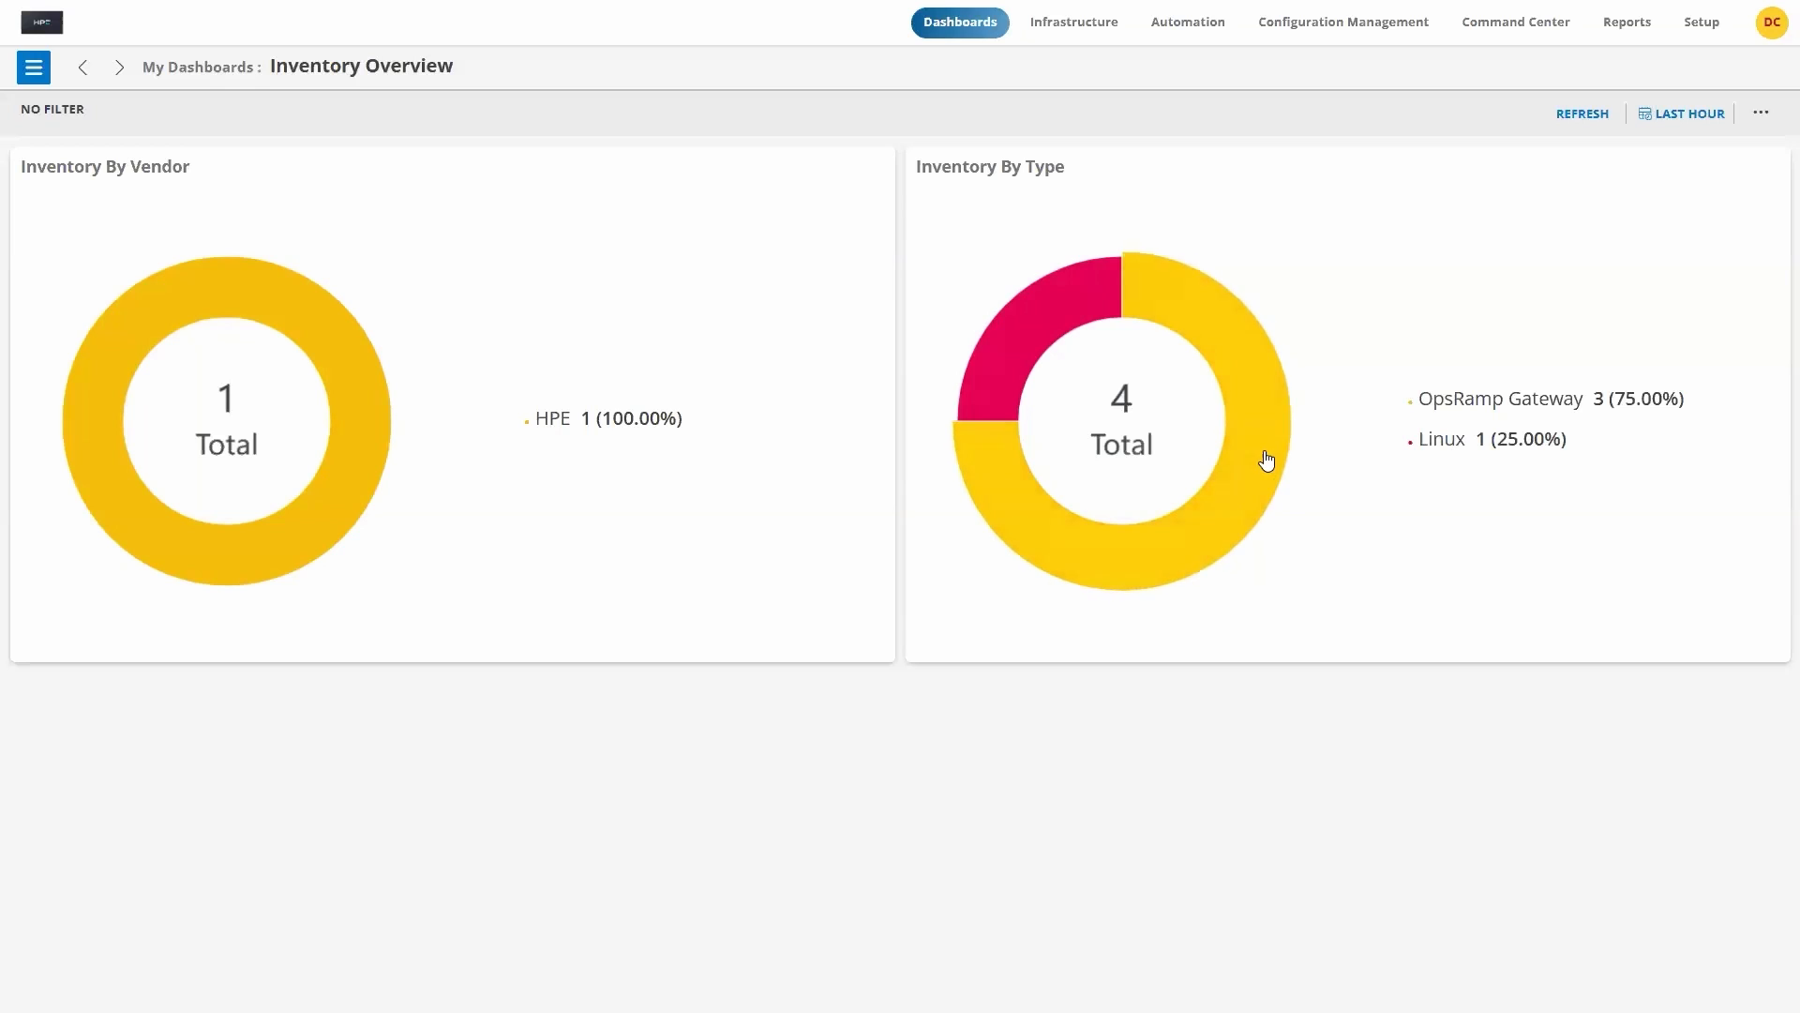
mouse_move(1265, 459)
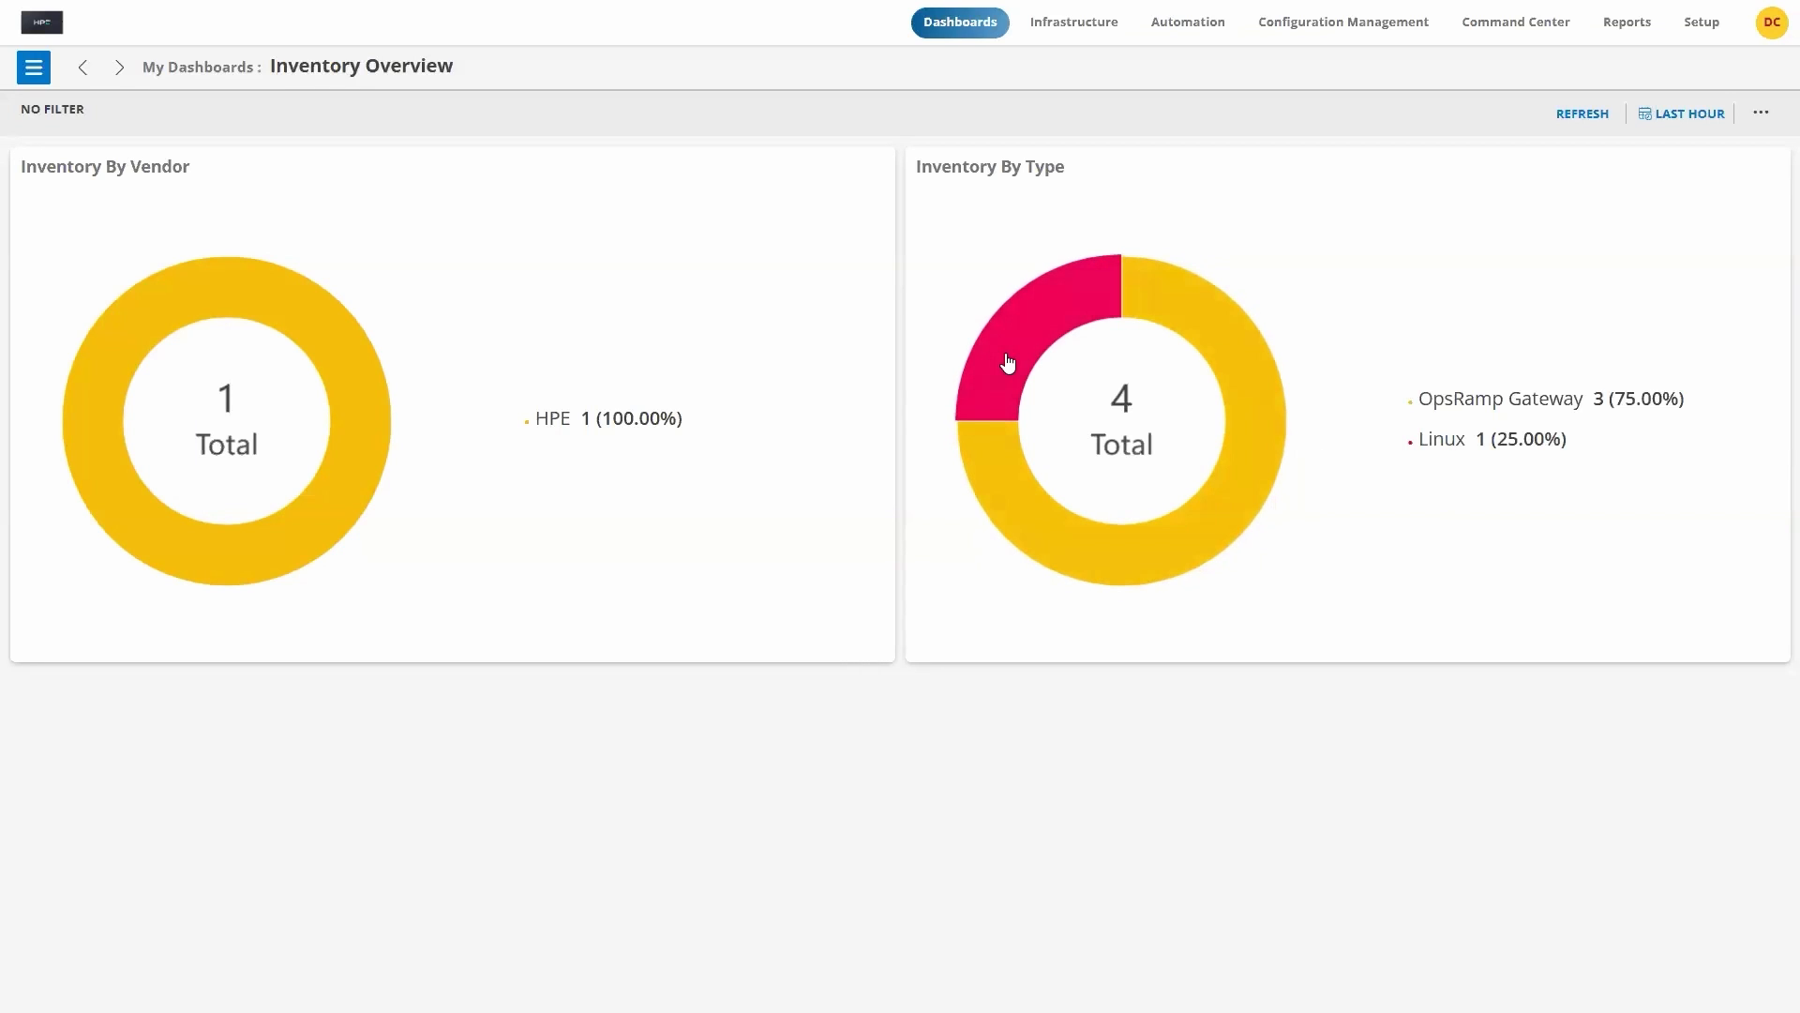
mouse_move(1007, 362)
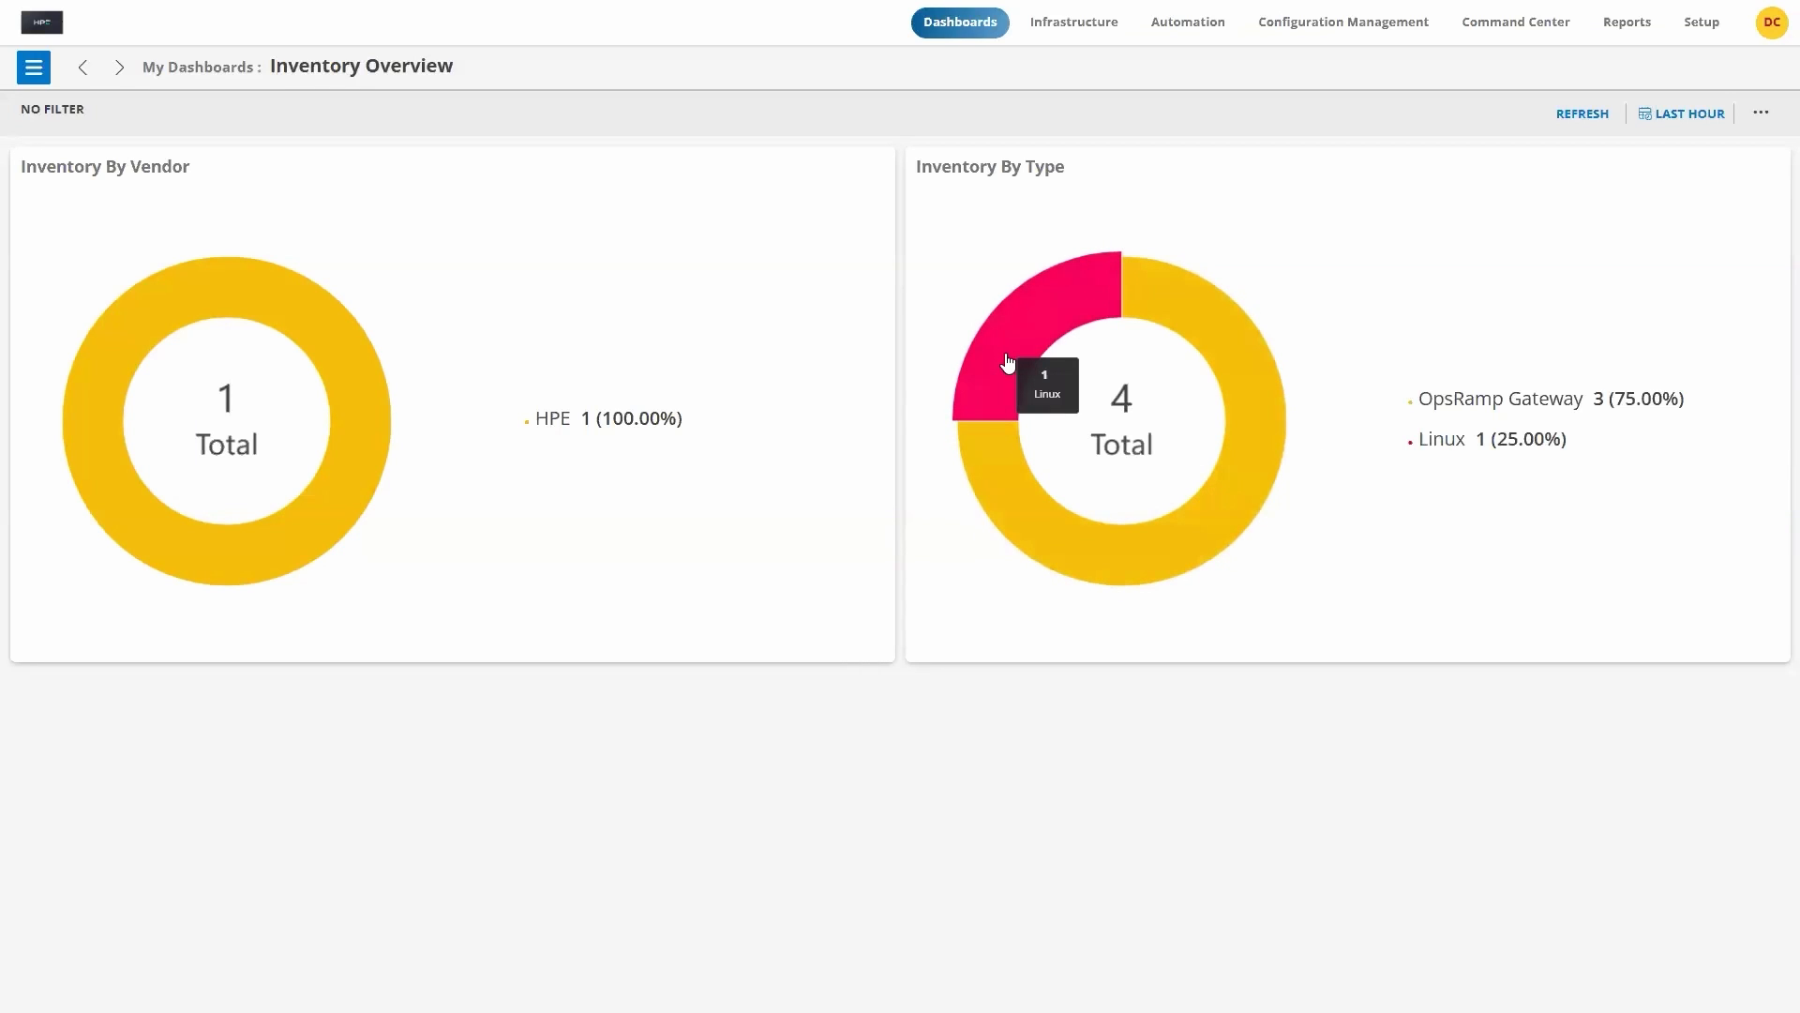